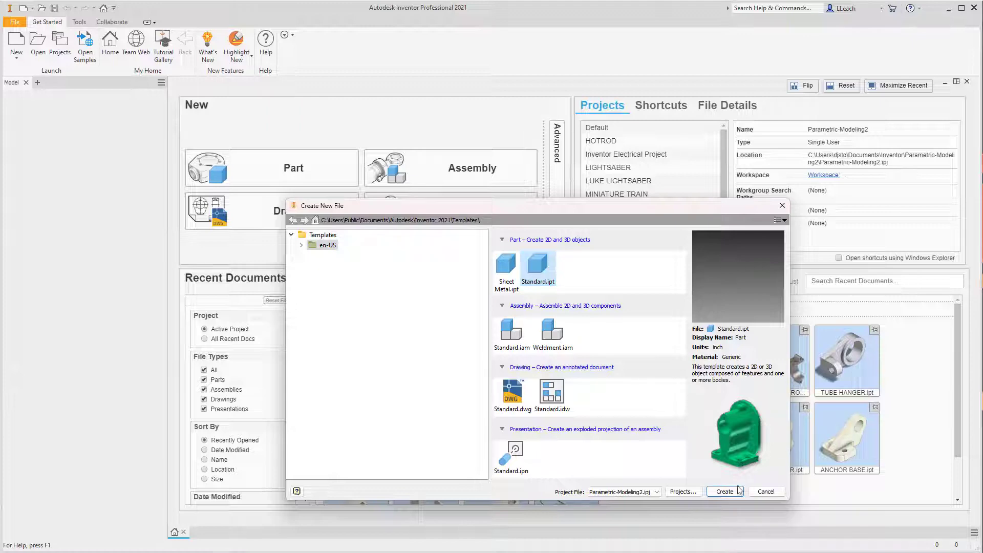
- Create a new part from the Standard.ipt template and start a 2D sketch on the front XY origin plane
{"action": "left_click", "coordinate": [724, 492]}
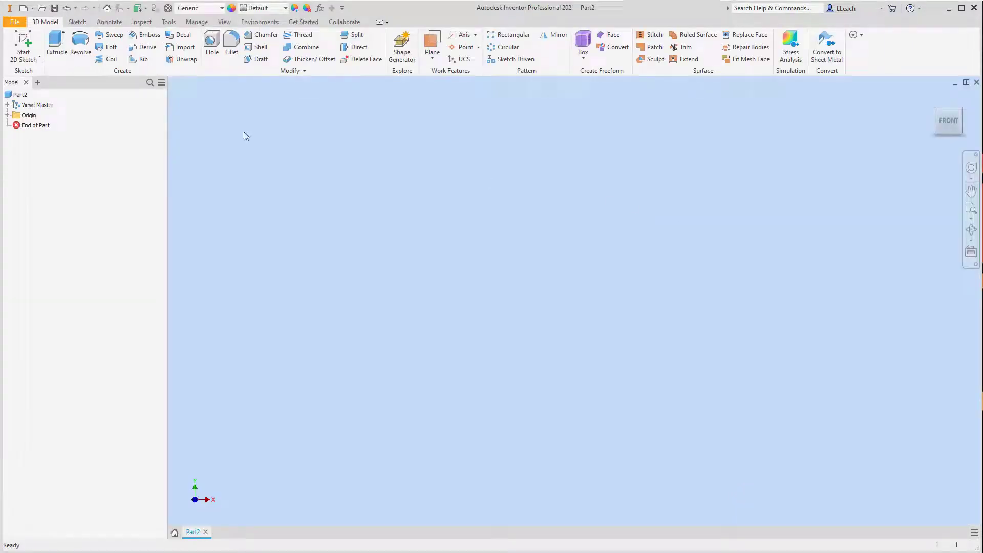
{"action": "left_click", "coordinate": [37, 58]}
{"action": "left_click", "coordinate": [52, 84]}
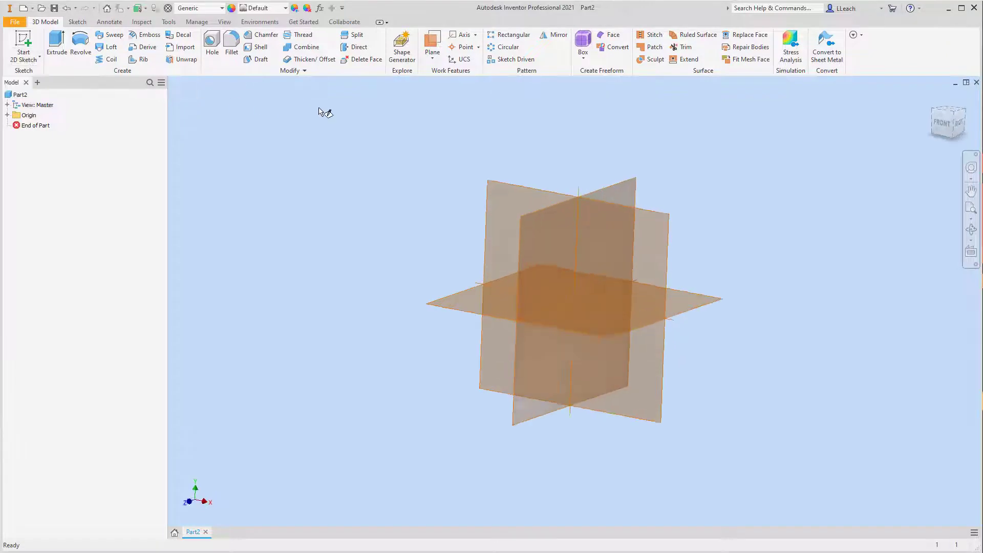
{"action": "left_click", "coordinate": [518, 157]}
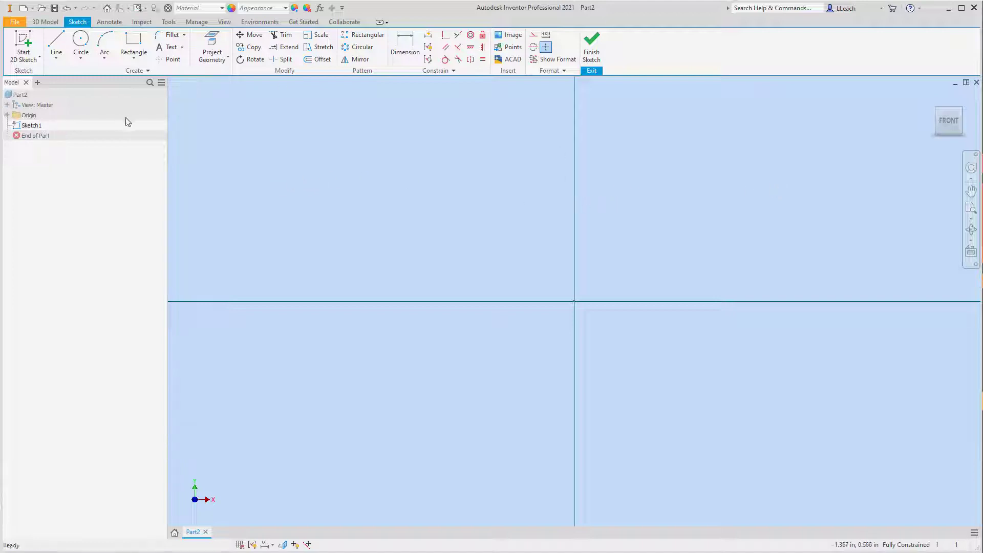
- Draw a two-point center rectangle on the origin, 7 in wide and 3.25 in high, and finish the sketch
{"action": "left_click", "coordinate": [136, 62]}
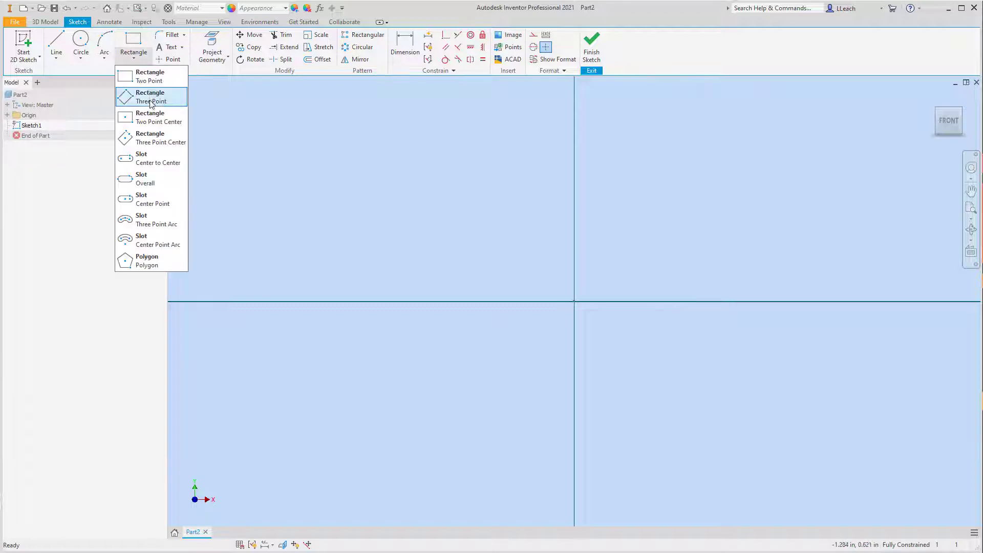
{"action": "left_click", "coordinate": [152, 122]}
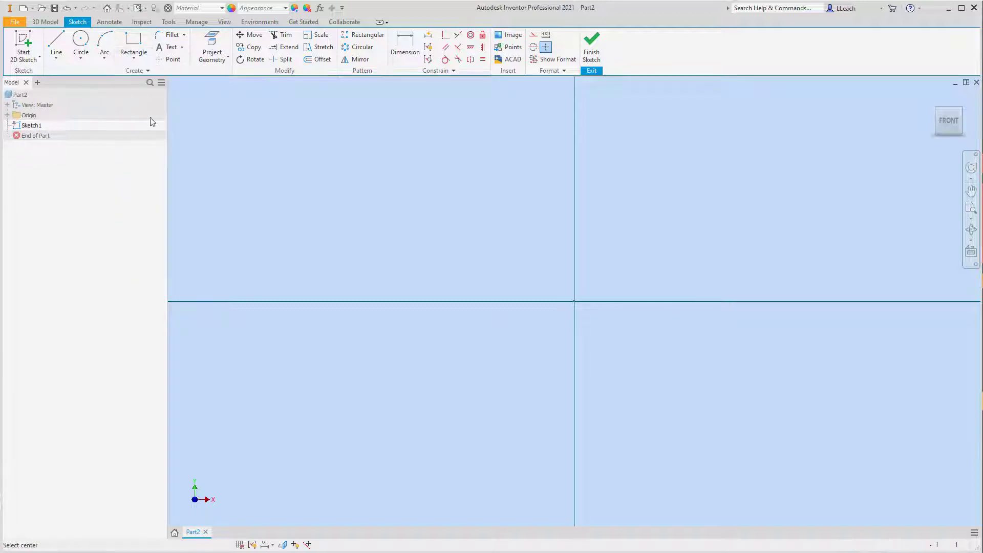
{"action": "left_click", "coordinate": [574, 301]}
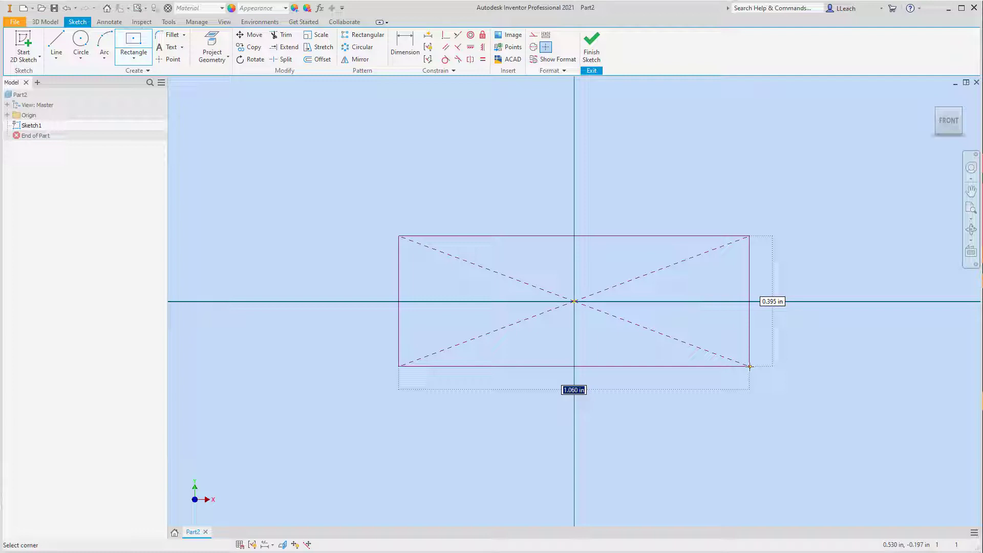
{"action": "type", "text": "7"}
{"action": "key", "text": "Tab"}
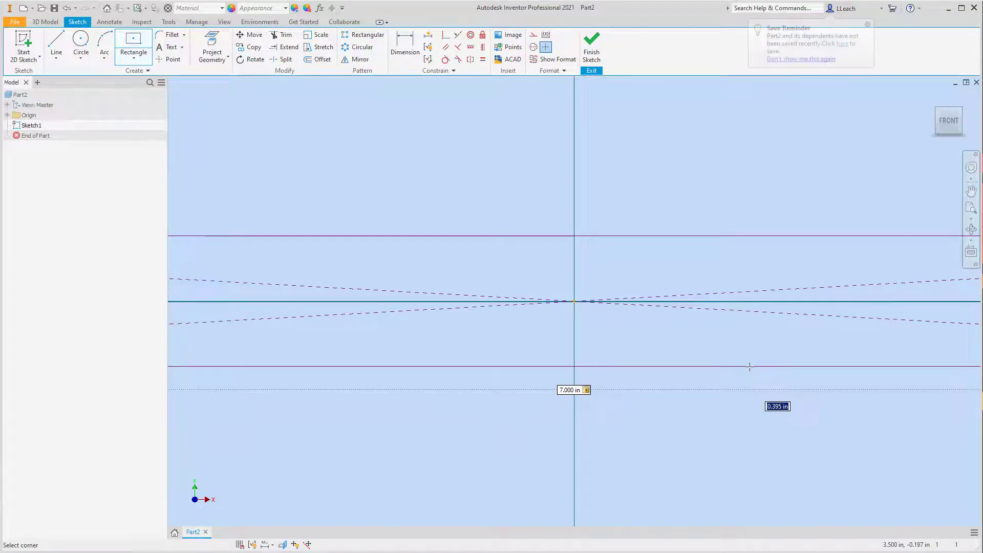
{"action": "type", "text": "3.25"}
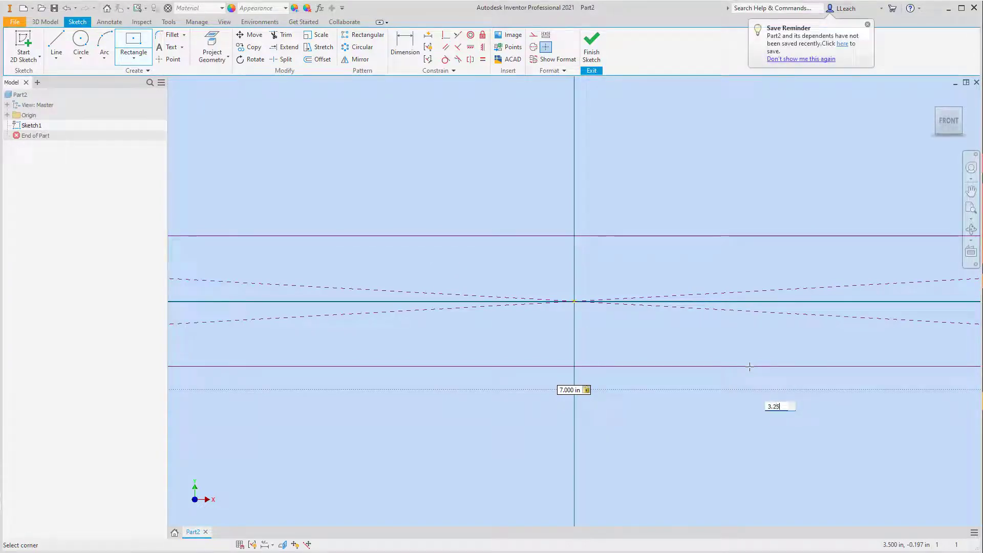
{"action": "key", "text": "Tab"}
{"action": "key", "text": "Return"}
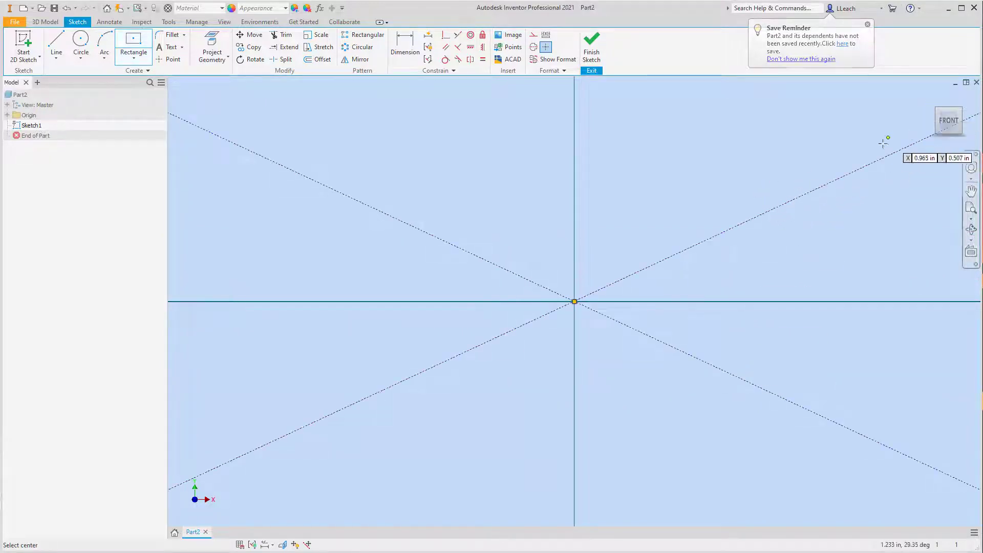
{"action": "scroll", "coordinate": [874, 154], "scroll_direction": "up", "scroll_amount": 5}
{"action": "scroll", "coordinate": [825, 185], "scroll_direction": "down", "scroll_amount": 4}
{"action": "scroll", "coordinate": [709, 225], "scroll_direction": "up", "scroll_amount": 6}
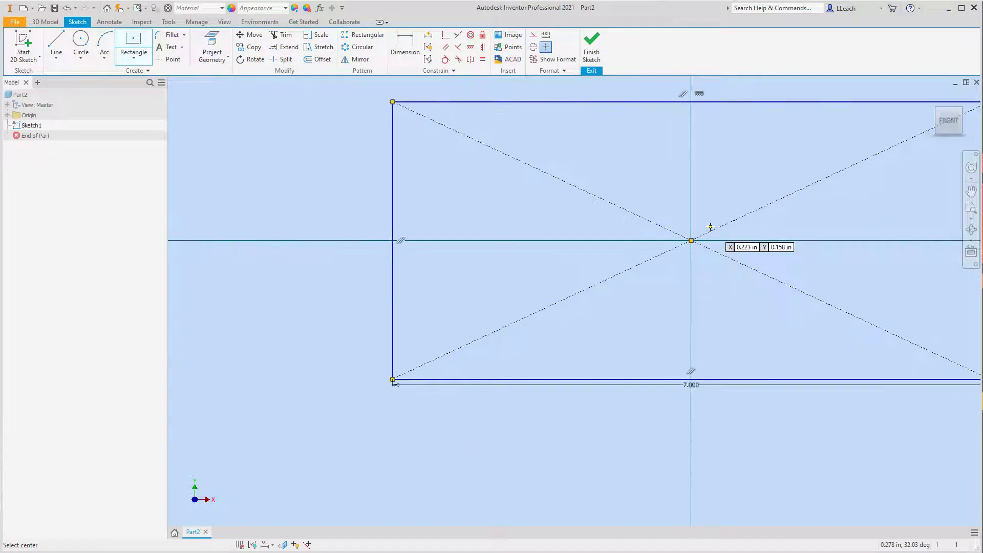
{"action": "middle_click_drag", "start_coordinate": [713, 227], "coordinate": [628, 250]}
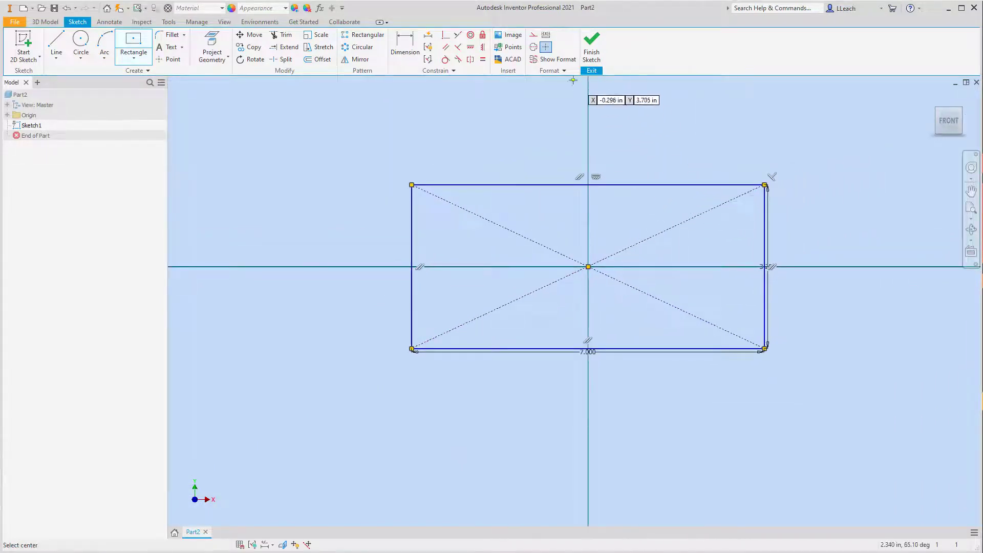
{"action": "left_click", "coordinate": [593, 43]}
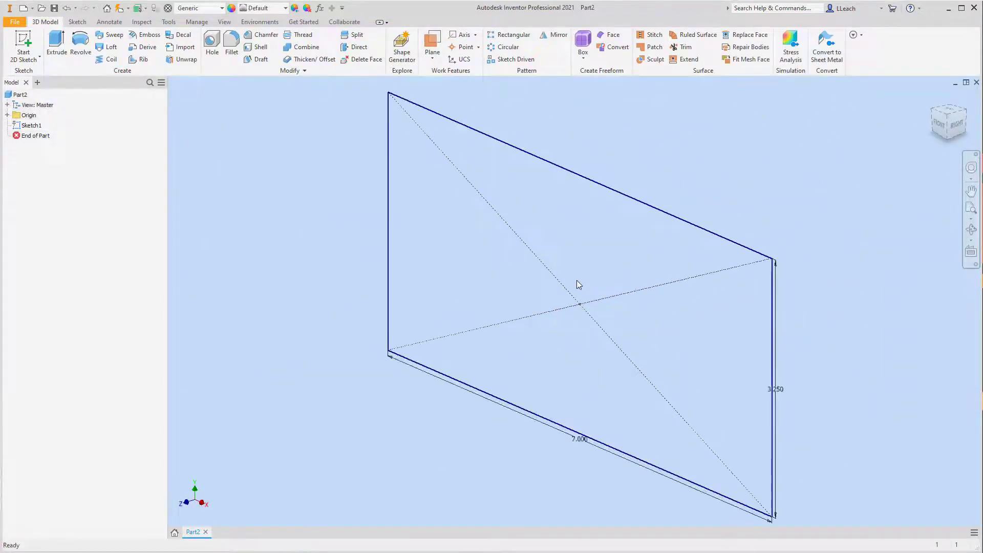
- Extrude the rectangle 1 in symmetrically about its sketch plane
{"action": "left_click", "coordinate": [52, 45]}
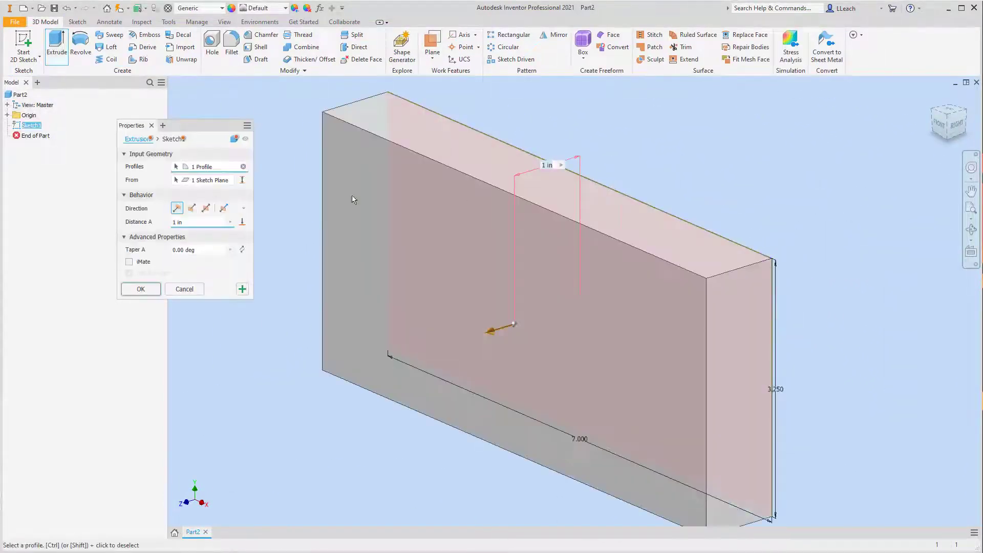
{"action": "left_click", "coordinate": [207, 209]}
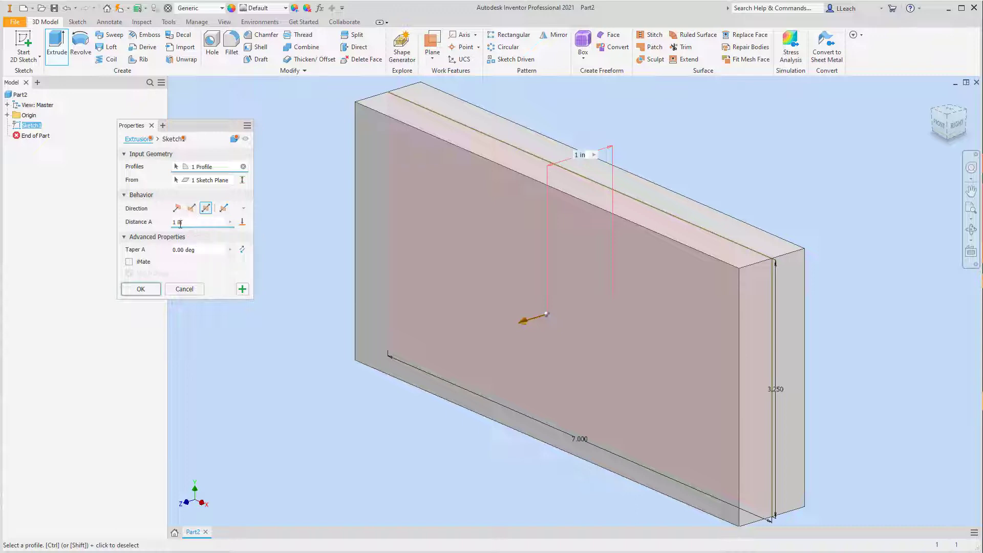
{"action": "left_click", "coordinate": [141, 290]}
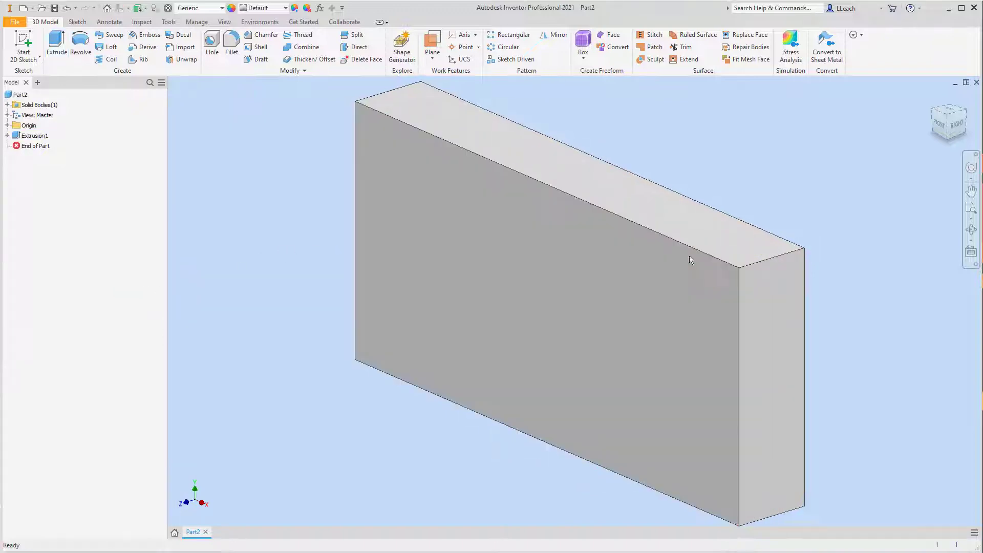
- Fillet the plate's upper-left corner edge with a 1 in radius
{"action": "scroll", "coordinate": [689, 258], "scroll_direction": "down", "scroll_amount": 3}
{"action": "middle_click_drag", "start_coordinate": [687, 255], "coordinate": [691, 255]}
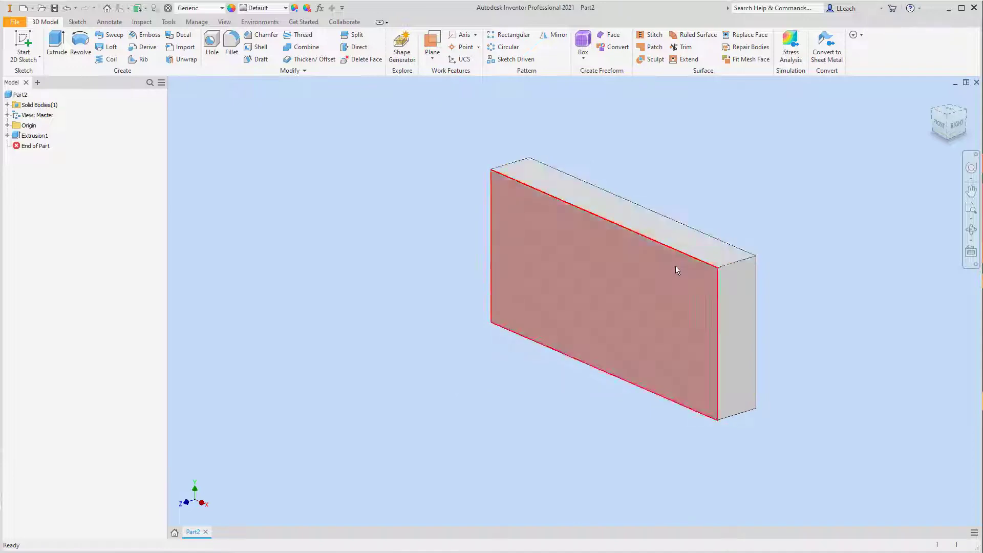
{"action": "left_click", "coordinate": [233, 47]}
{"action": "left_click", "coordinate": [158, 149]}
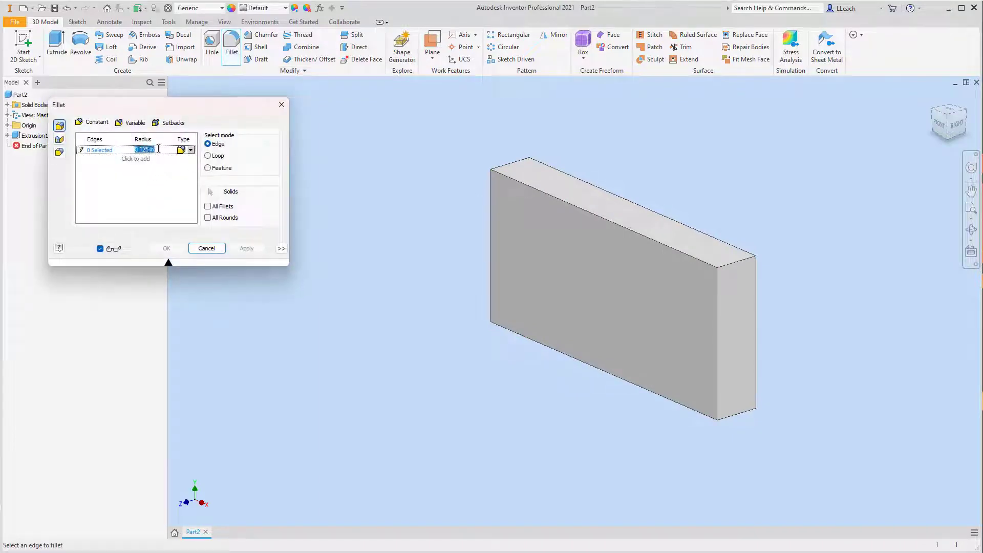
{"action": "type", "text": "1"}
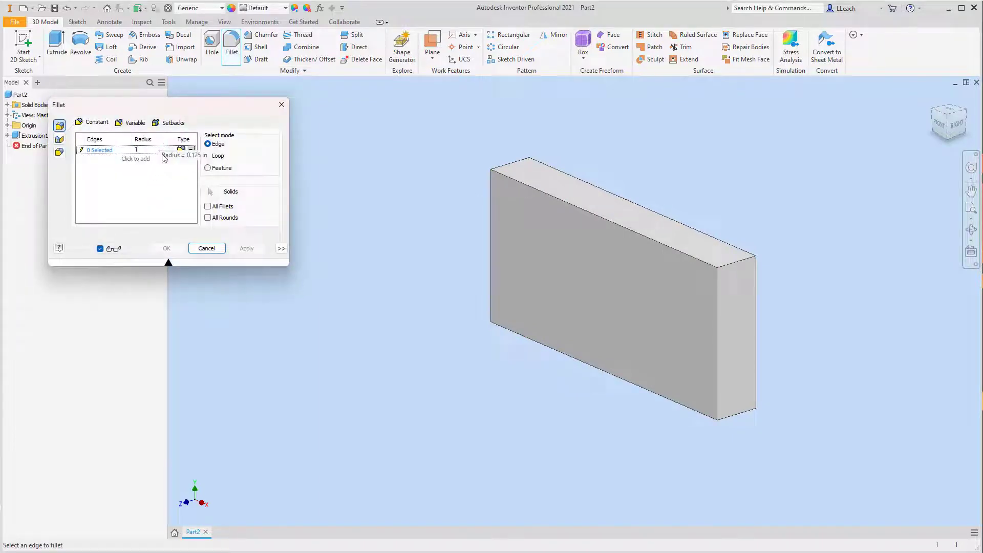
{"action": "left_click", "coordinate": [510, 167]}
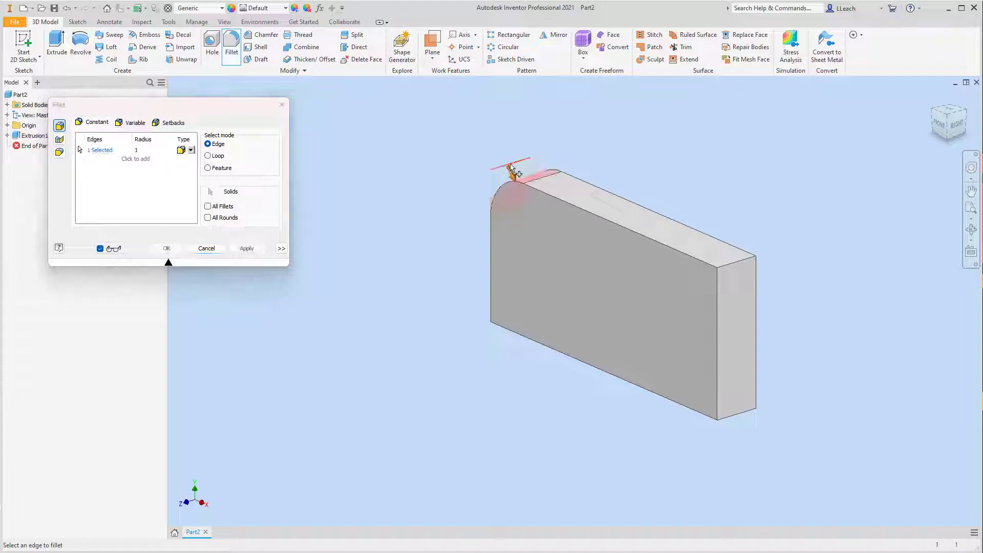
{"action": "left_click", "coordinate": [247, 249]}
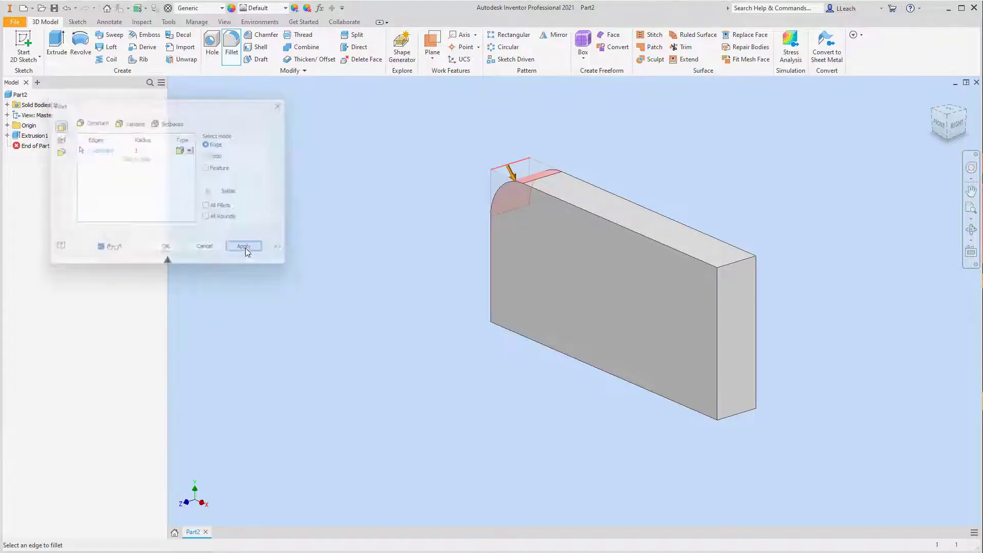
{"action": "key", "text": "Escape"}
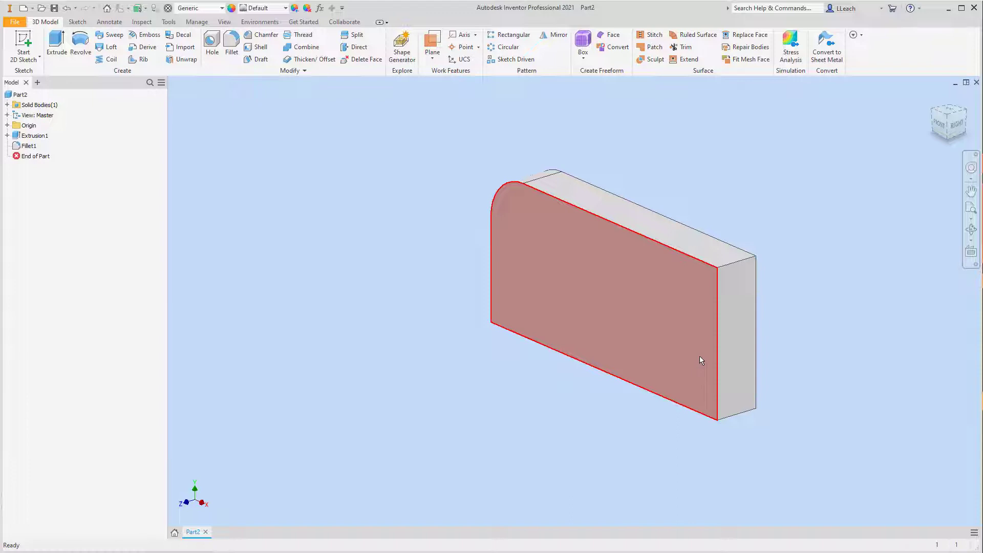
- Start a sketch on the plate's front face and draw two circles in its lower-right area, the right one about 0.8 in in diameter
{"action": "left_click", "coordinate": [29, 63]}
{"action": "left_click", "coordinate": [36, 82]}
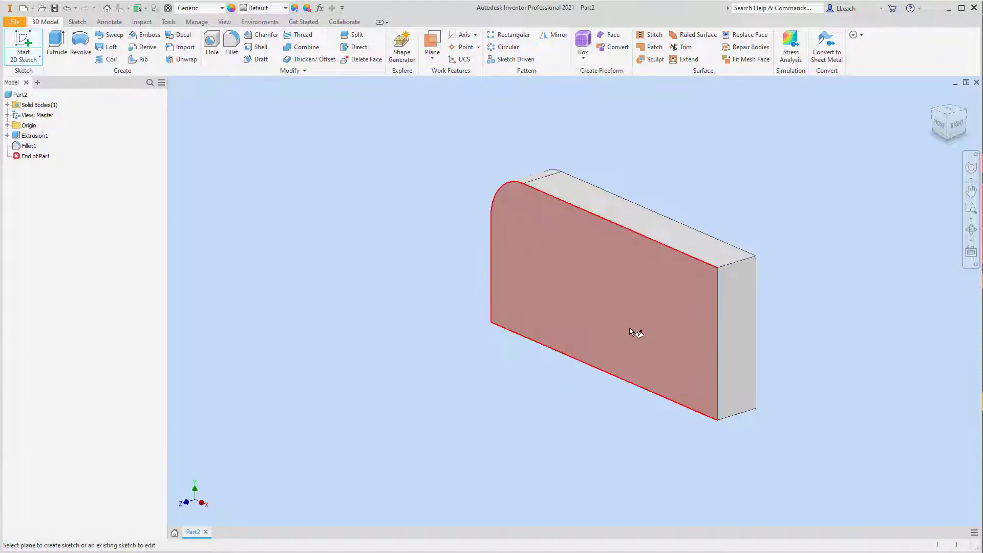
{"action": "left_click", "coordinate": [651, 329]}
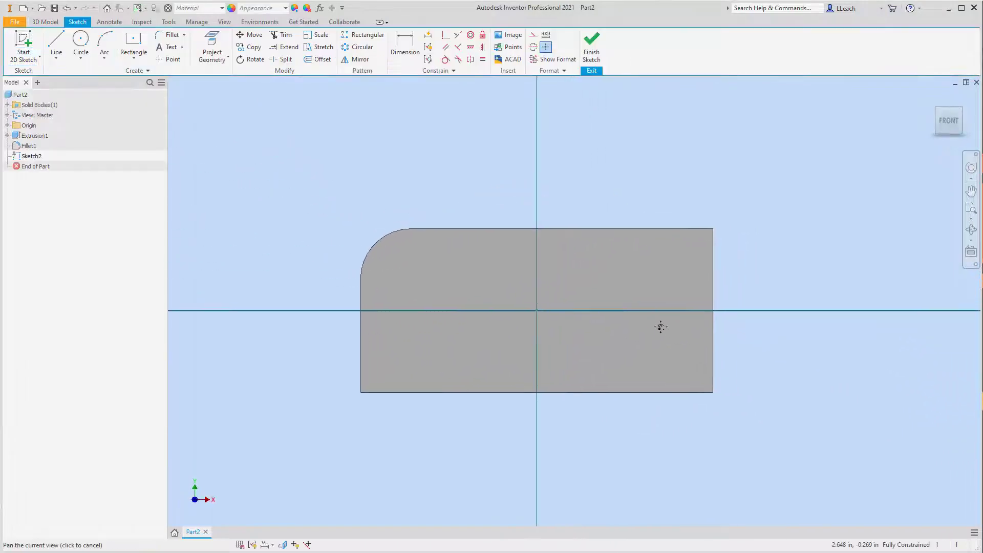
{"action": "left_click", "coordinate": [80, 57]}
{"action": "left_click", "coordinate": [92, 82]}
{"action": "left_click", "coordinate": [561, 349]}
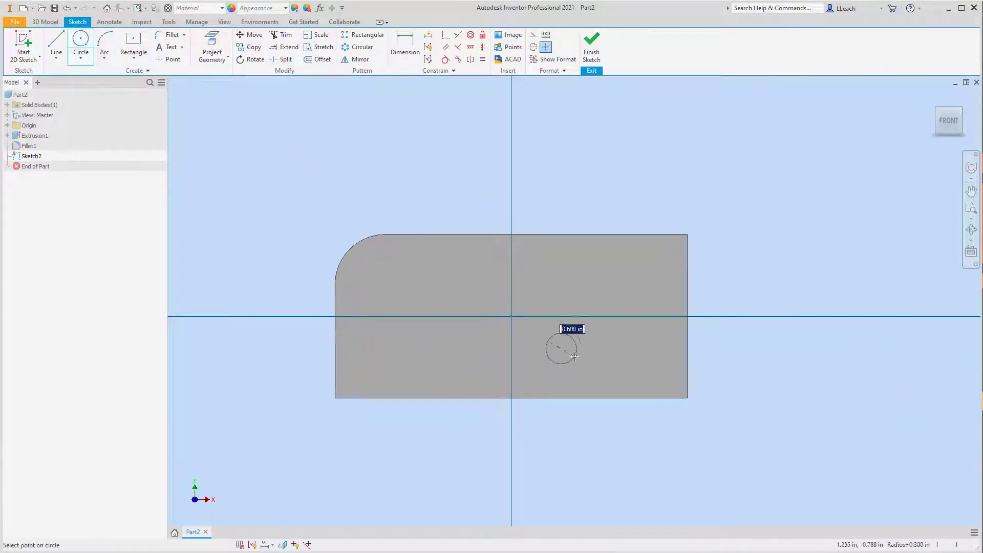
{"action": "left_click", "coordinate": [584, 354]}
{"action": "left_click", "coordinate": [637, 339]}
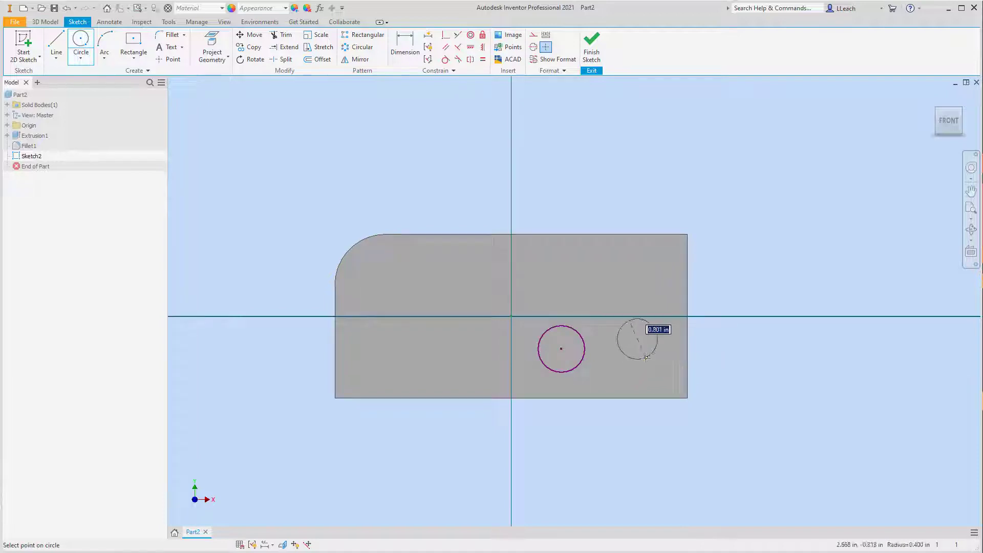
{"action": "left_click", "coordinate": [646, 359]}
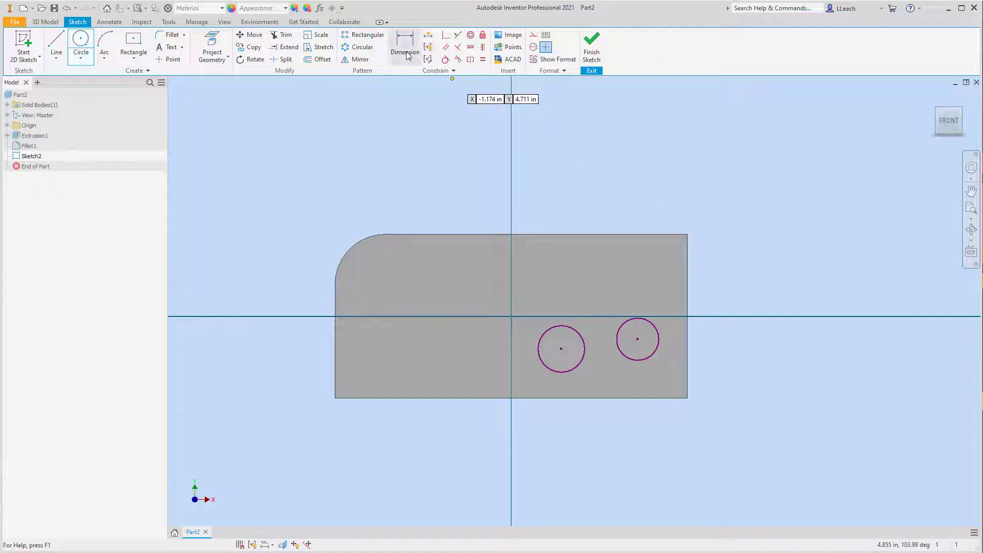
- Dimension the left circle's center 1 in above the plate's bottom edge
{"action": "left_click", "coordinate": [406, 52]}
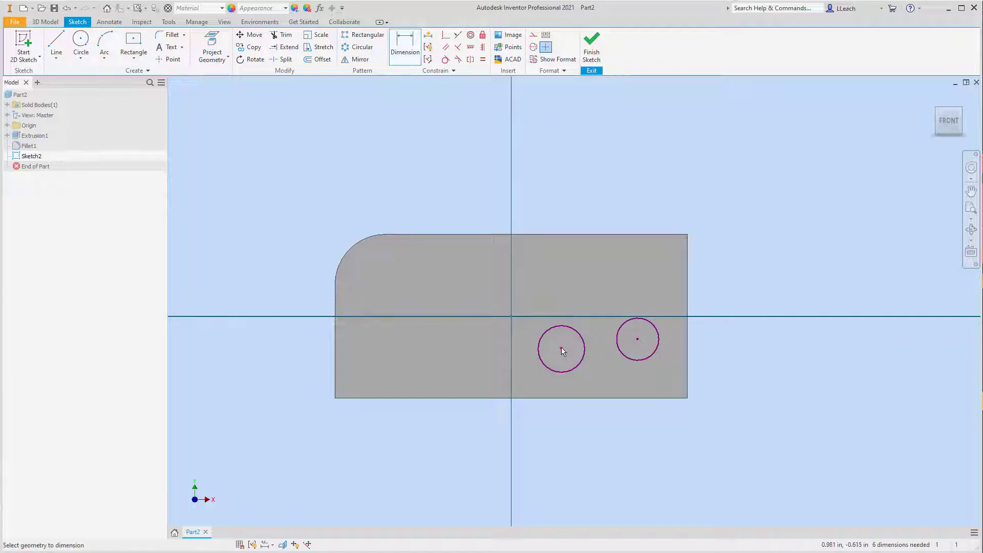
{"action": "left_click", "coordinate": [561, 349]}
{"action": "left_click", "coordinate": [564, 398]}
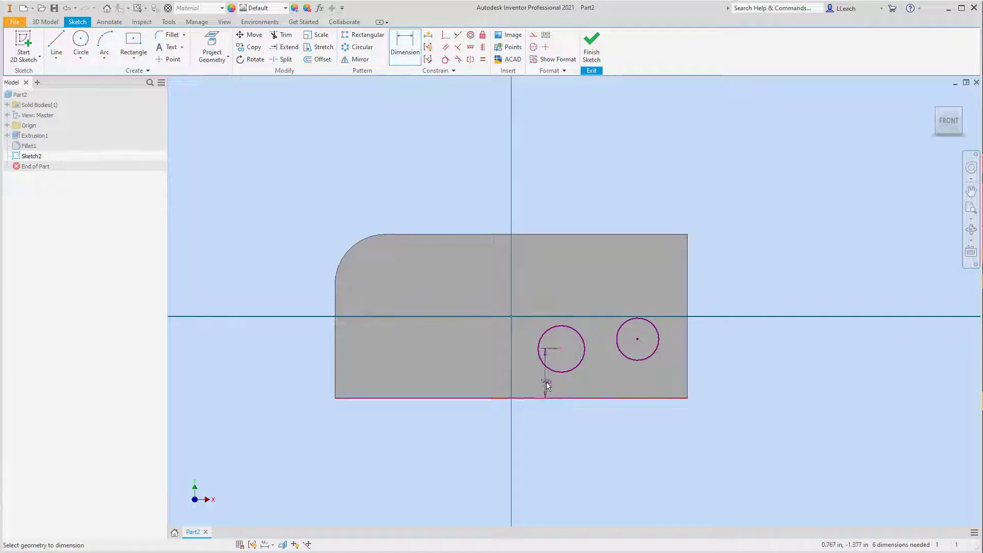
{"action": "left_click", "coordinate": [530, 375]}
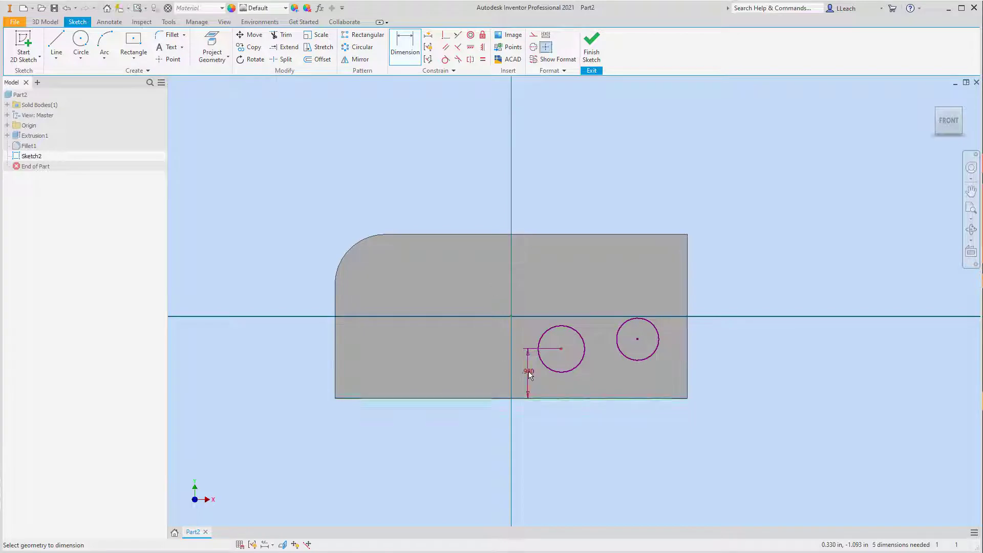
{"action": "left_click", "coordinate": [532, 372]}
{"action": "key", "text": "BackSpace"}
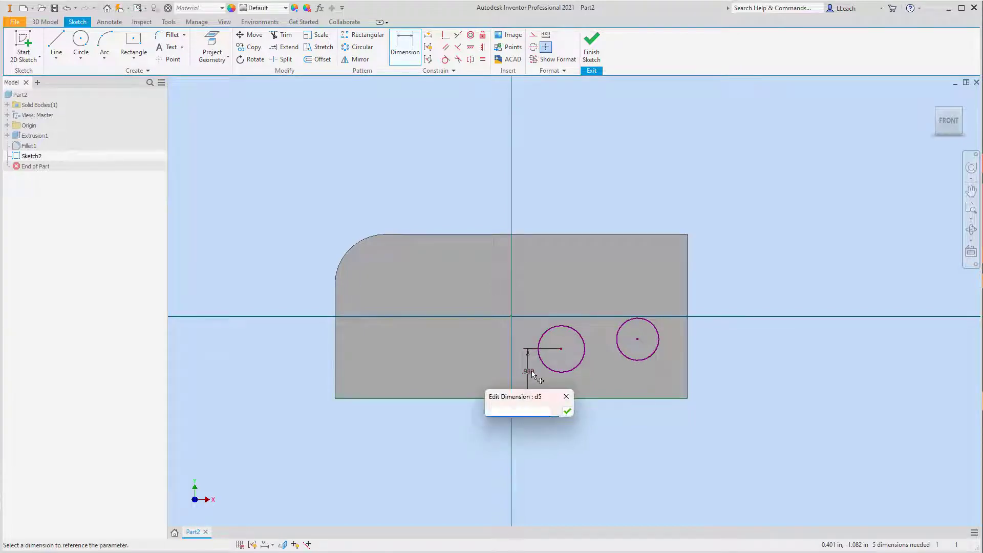
{"action": "type", "text": "1"}
{"action": "left_click", "coordinate": [567, 410]}
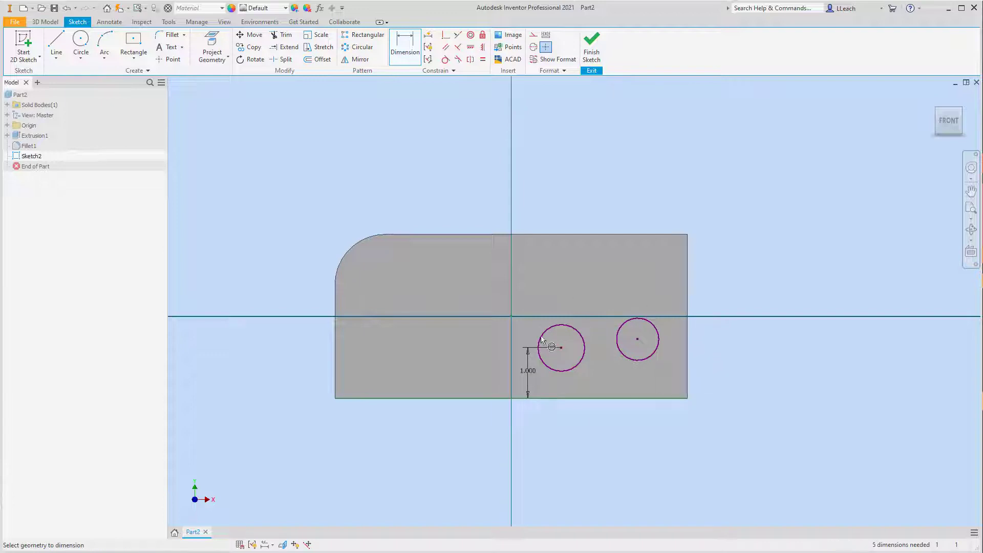
- Dimension the horizontal distance between the two circle centers as 1.5 in
{"action": "left_click", "coordinate": [637, 340]}
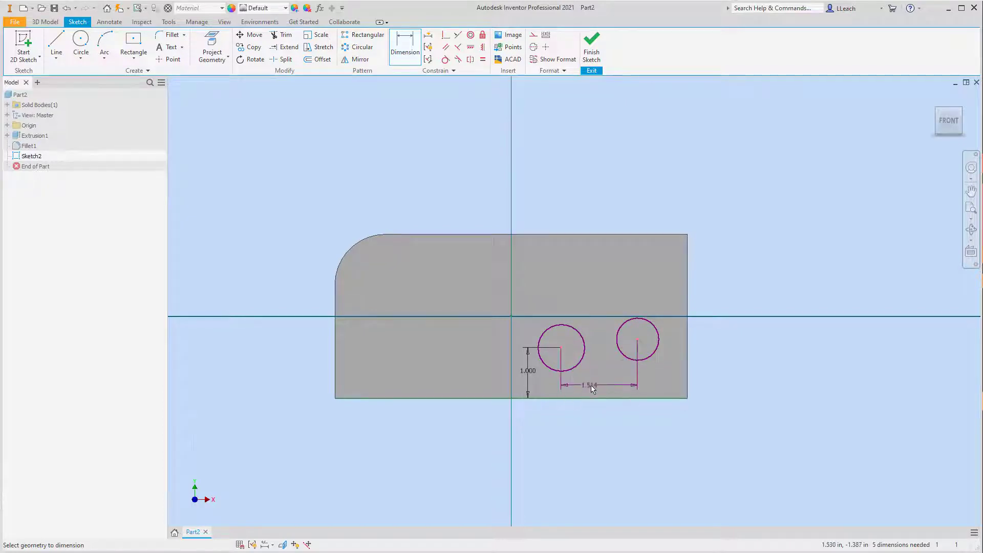
{"action": "left_click", "coordinate": [597, 383]}
{"action": "type", "text": "1.5"}
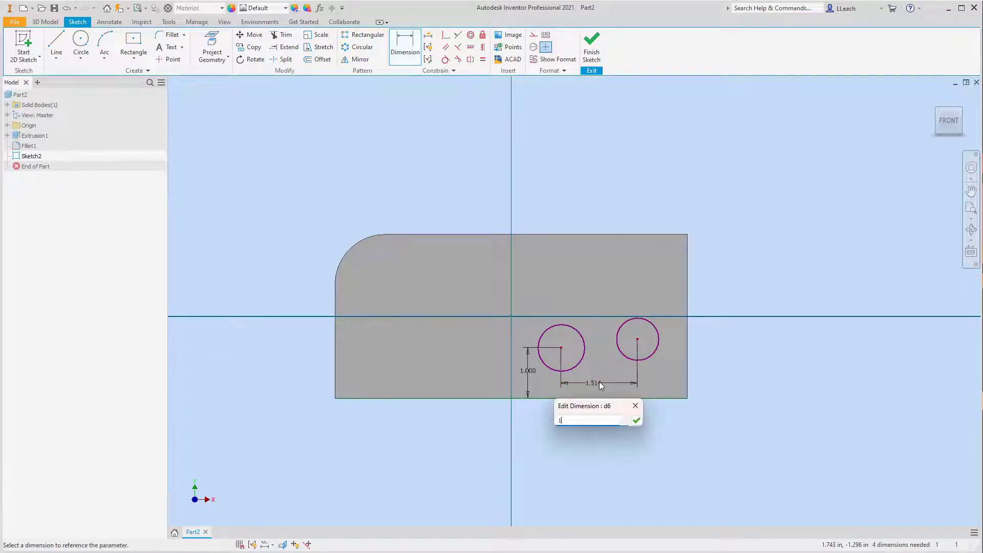
{"action": "left_click", "coordinate": [637, 421]}
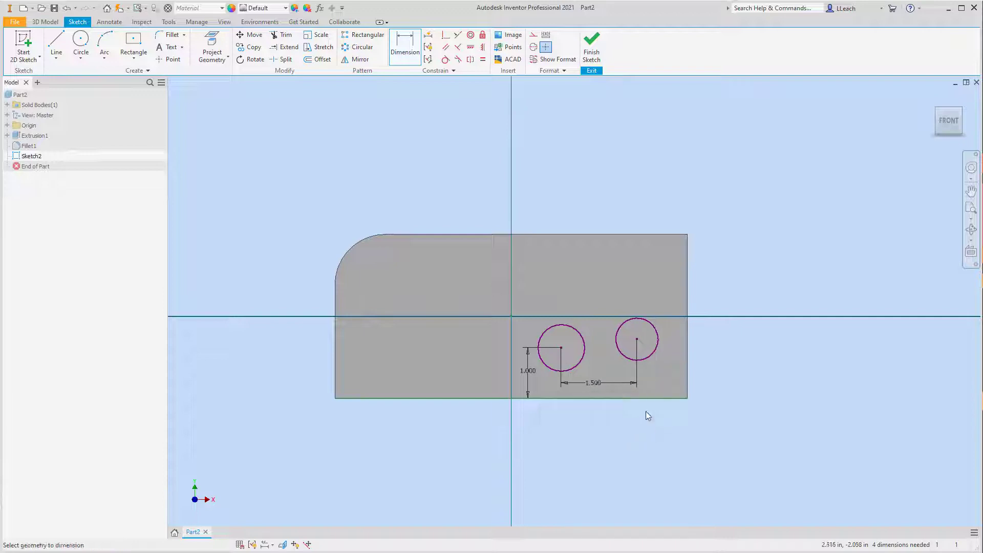
- Dimension the right circle's center 1 in from the plate's right edge
{"action": "left_click", "coordinate": [637, 340]}
{"action": "left_click", "coordinate": [687, 349]}
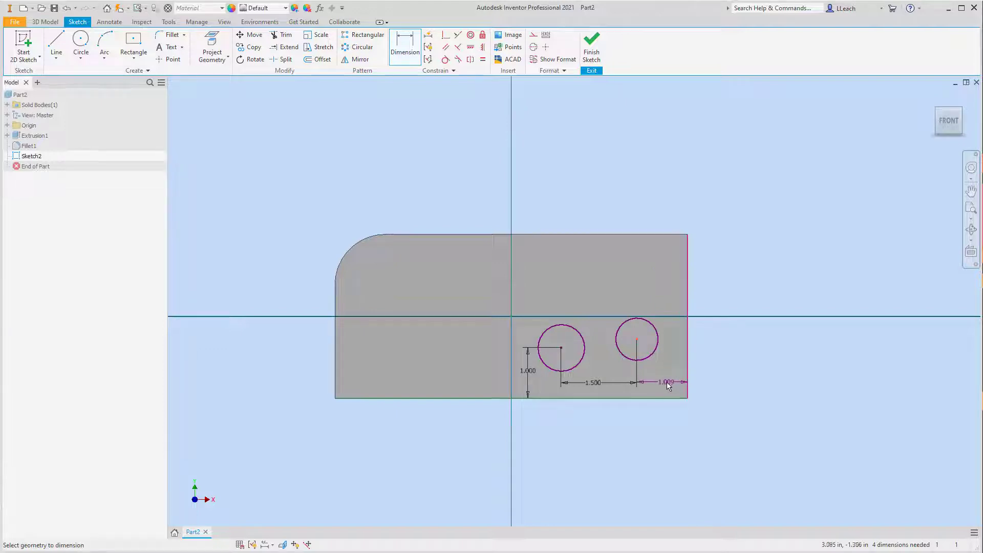
{"action": "left_click", "coordinate": [666, 383]}
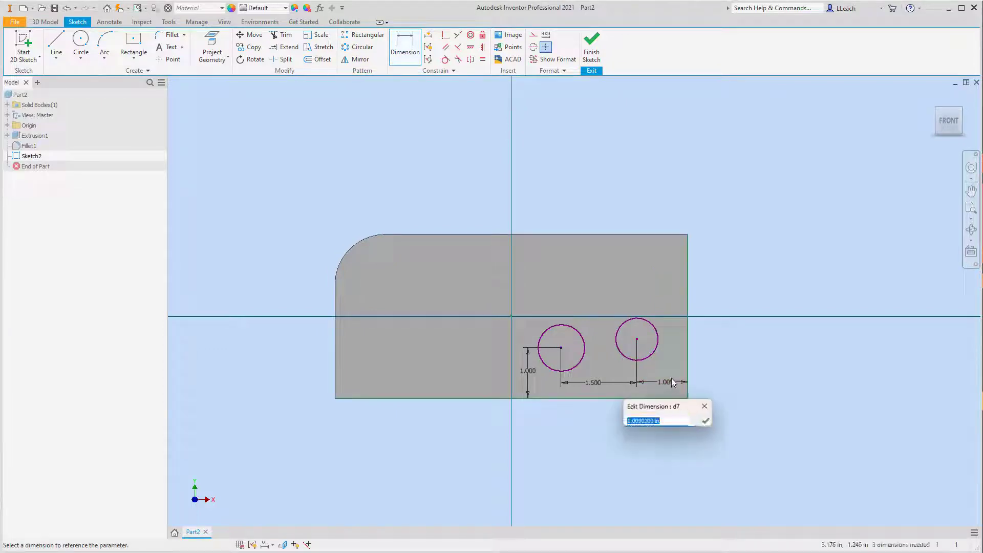
{"action": "type", "text": "1"}
{"action": "left_click", "coordinate": [705, 420]}
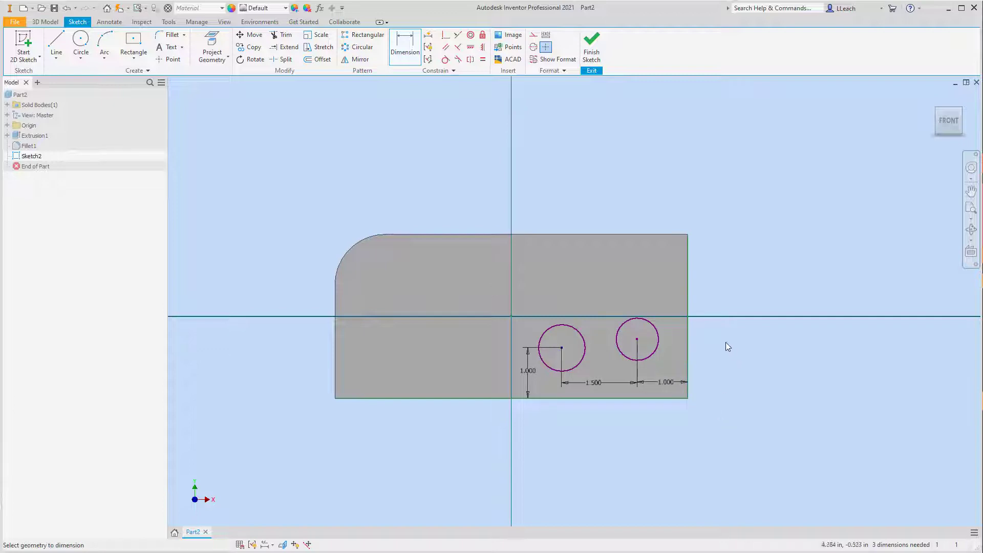
- Dimension the left circle's diameter as 0.75 in and constrain the right circle equal to it
{"action": "left_click", "coordinate": [574, 325]}
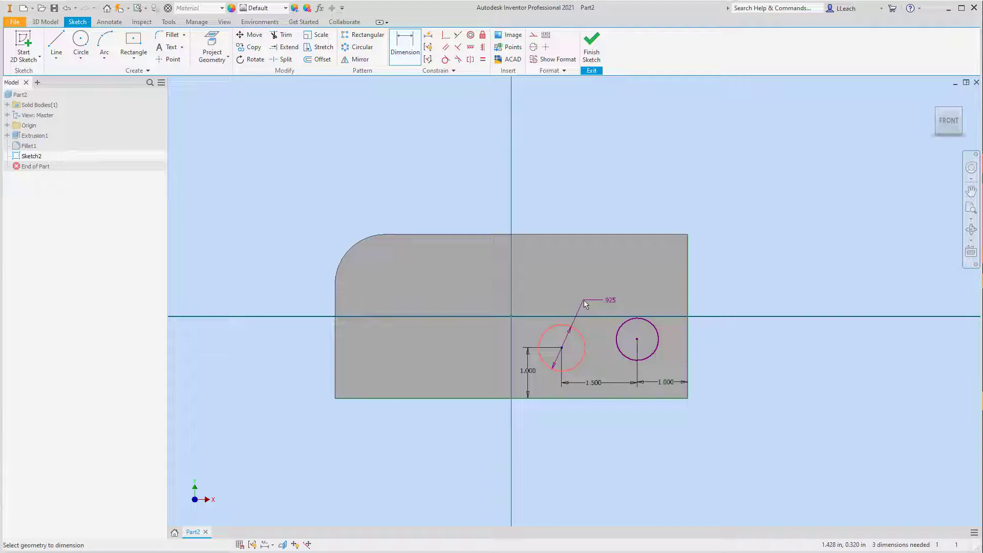
{"action": "left_click", "coordinate": [609, 304]}
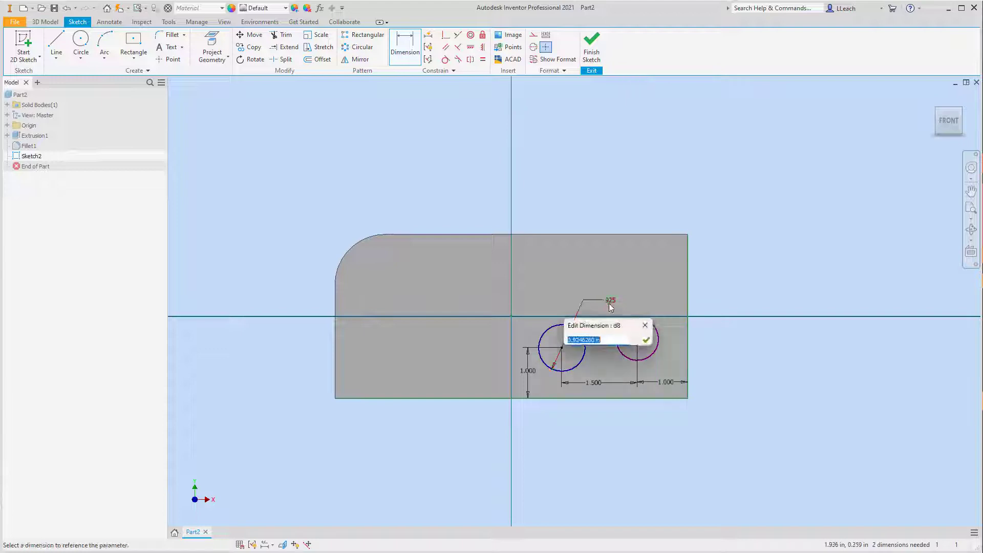
{"action": "type", "text": ".75"}
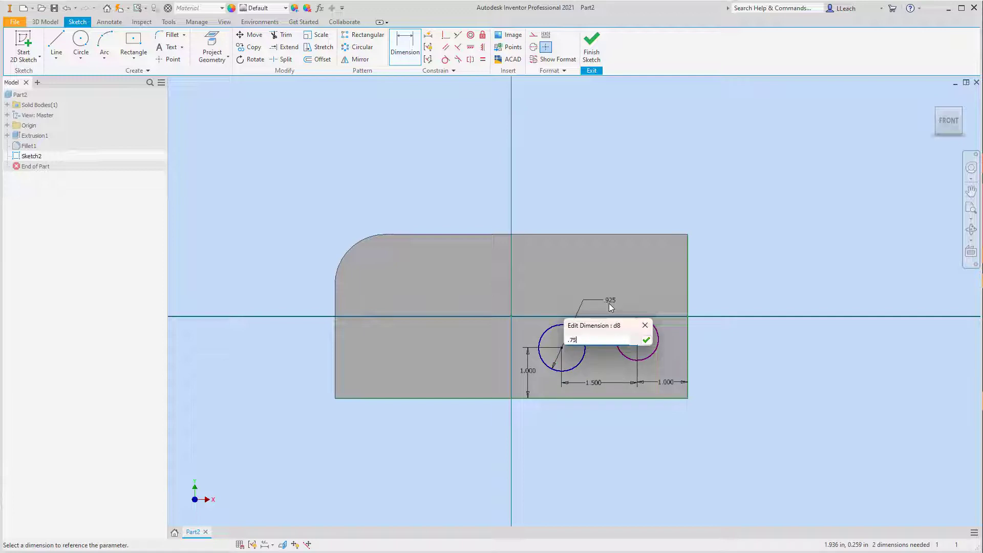
{"action": "key", "text": "Return"}
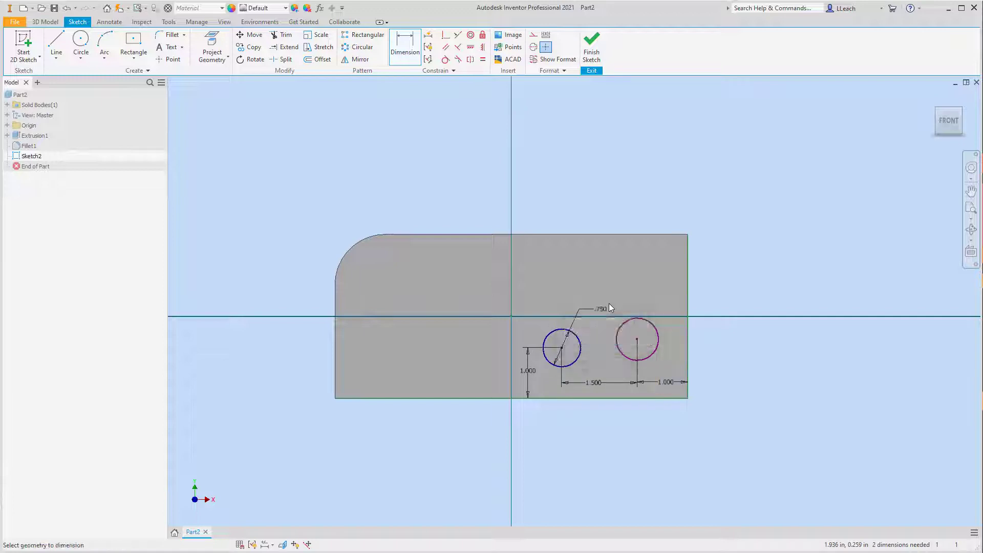
{"action": "left_click", "coordinate": [483, 60]}
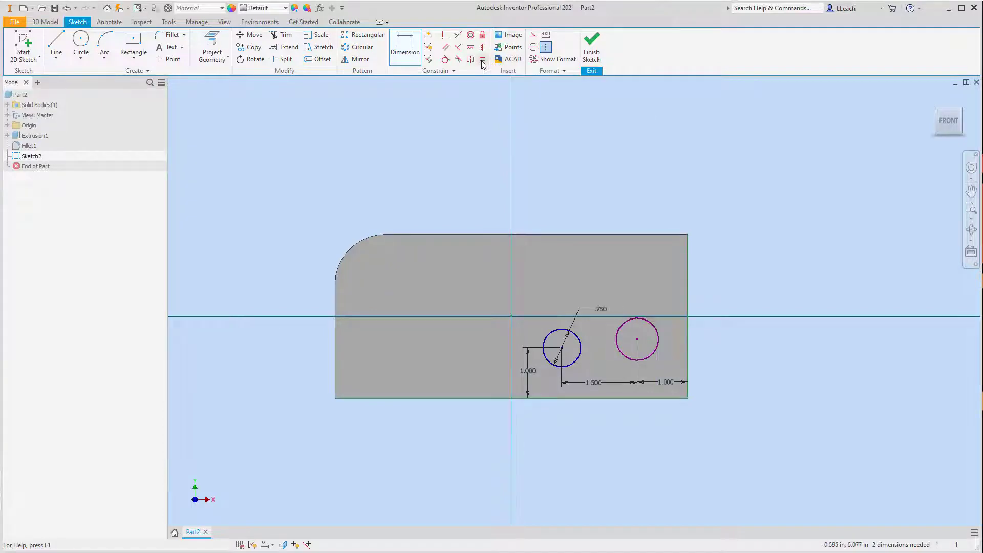
{"action": "left_click", "coordinate": [578, 340]}
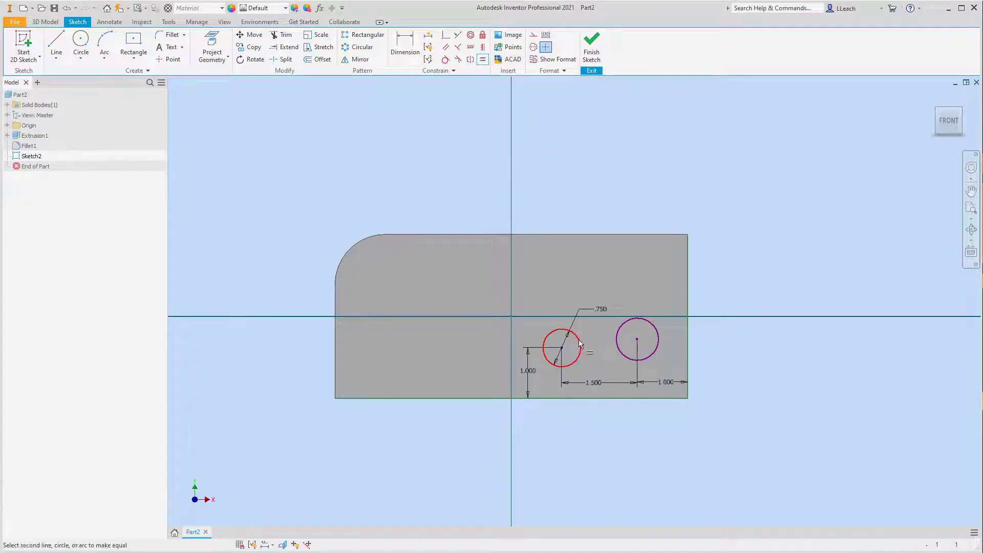
{"action": "left_click", "coordinate": [619, 328]}
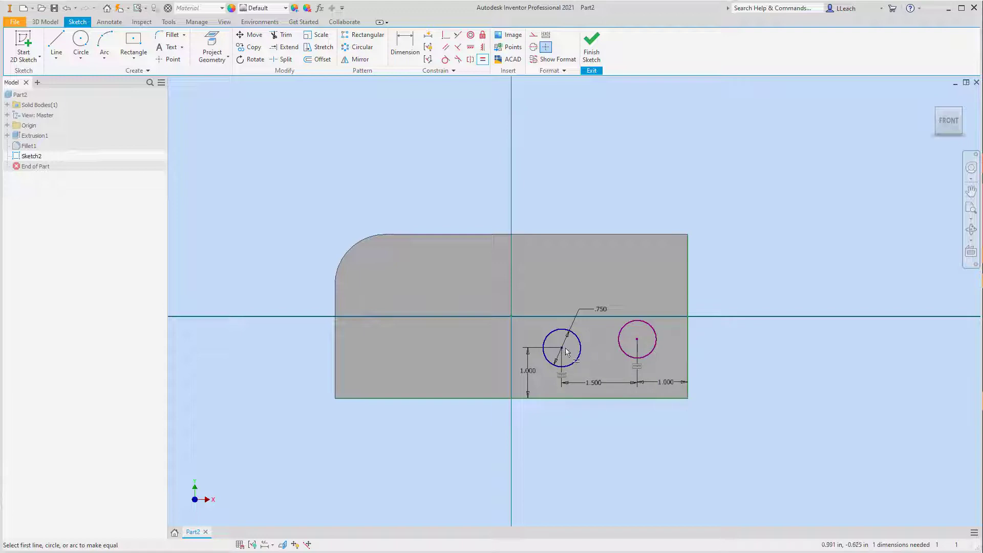
- Align the two circle centers with a Horizontal constraint and finish the sketch
{"action": "left_click", "coordinate": [470, 48]}
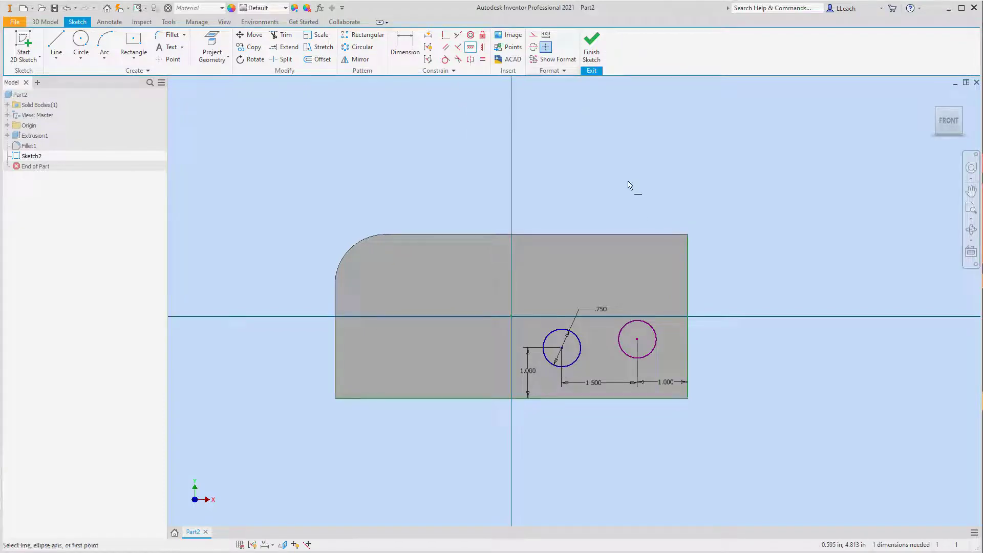
{"action": "left_click", "coordinate": [563, 349]}
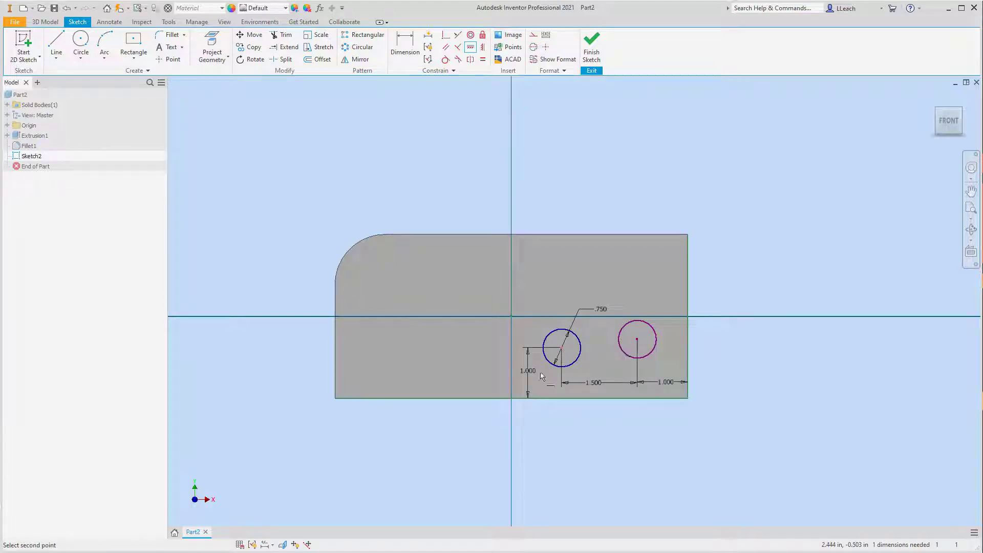
{"action": "left_click", "coordinate": [637, 340]}
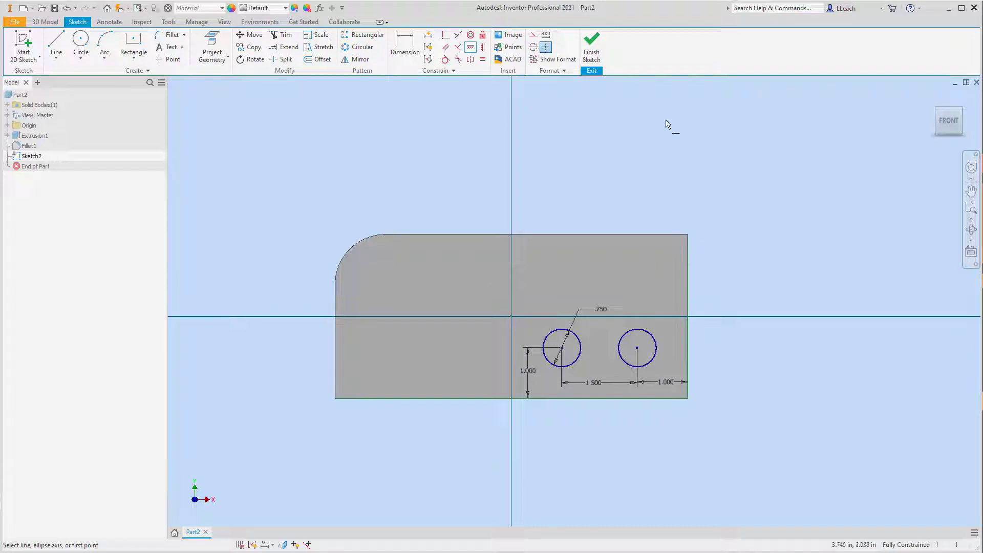
{"action": "left_click", "coordinate": [592, 47]}
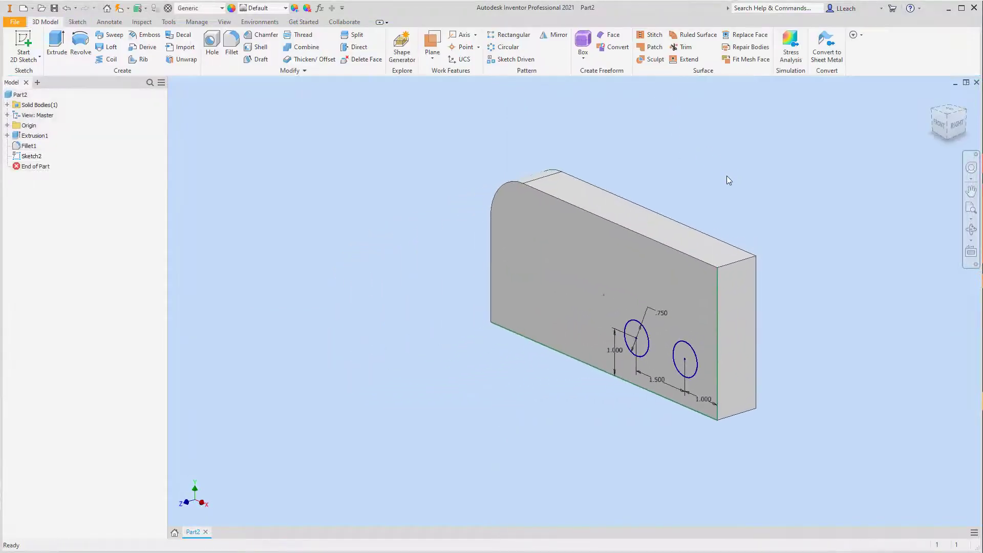
- Extrude both circle profiles as a cut through the whole plate
{"action": "left_click", "coordinate": [59, 45]}
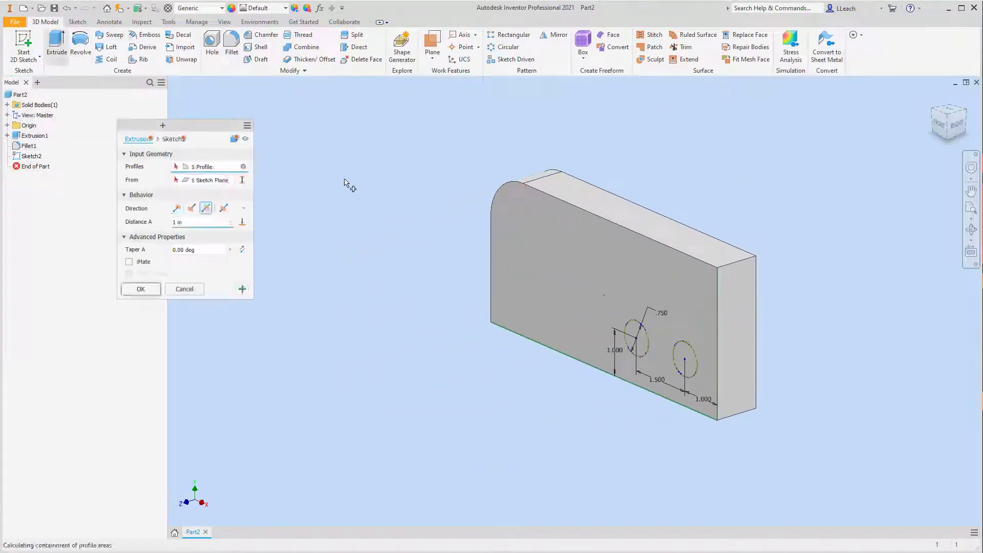
{"action": "left_click", "coordinate": [636, 340]}
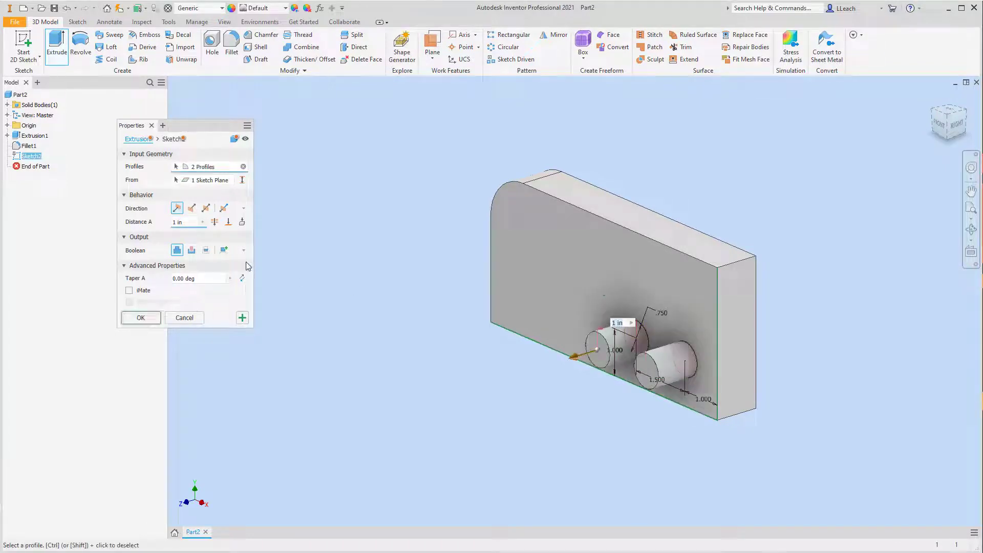
{"action": "left_click", "coordinate": [191, 250]}
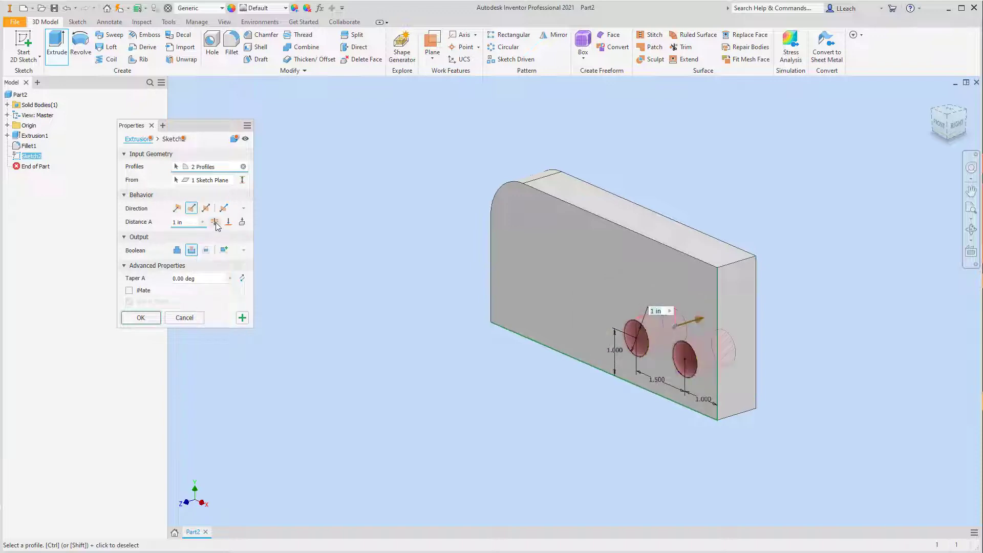
{"action": "left_click", "coordinate": [215, 222]}
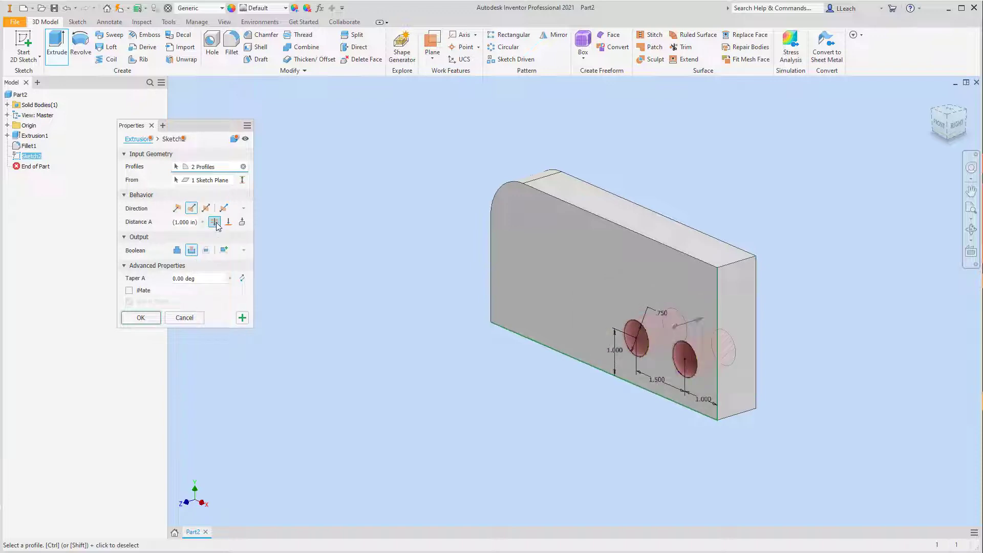
{"action": "left_click", "coordinate": [141, 319]}
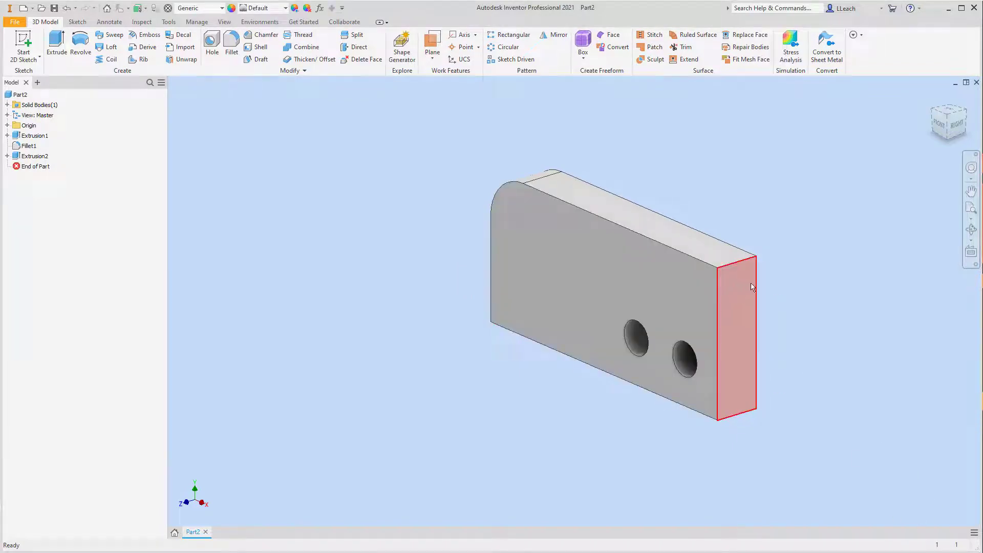
- Start a sketch on the plate's front face and project its top and right edges
{"action": "left_click", "coordinate": [28, 58]}
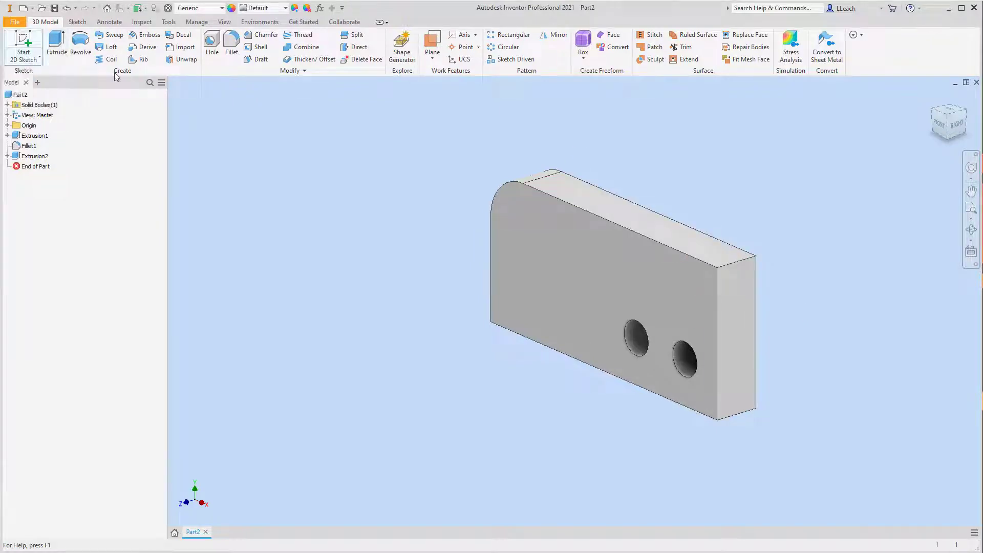
{"action": "left_click", "coordinate": [614, 270]}
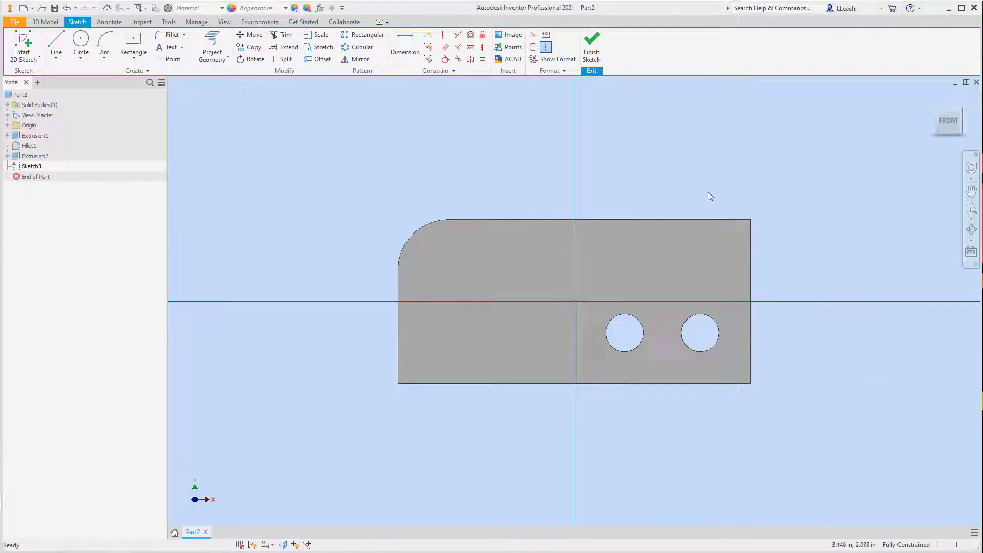
{"action": "left_click", "coordinate": [214, 46]}
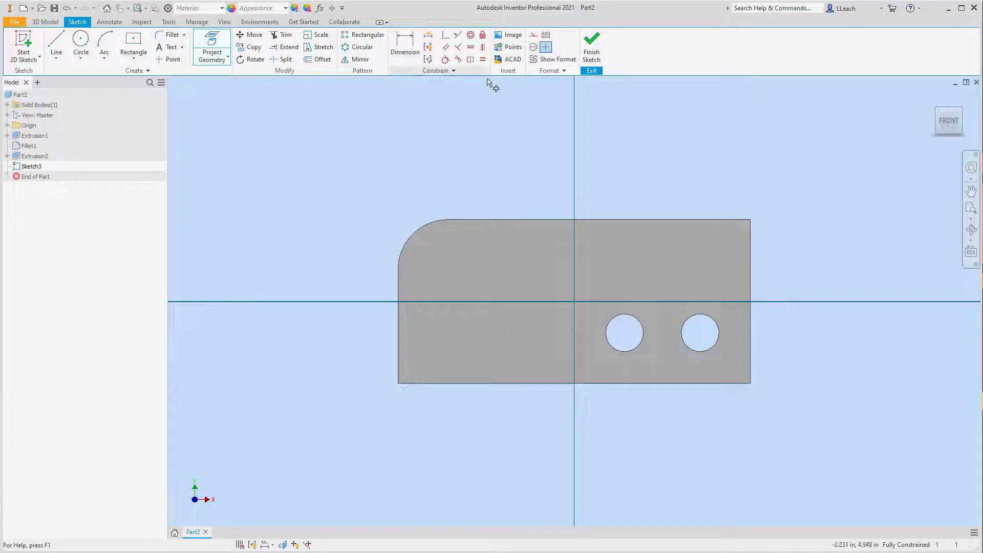
{"action": "left_click", "coordinate": [623, 220]}
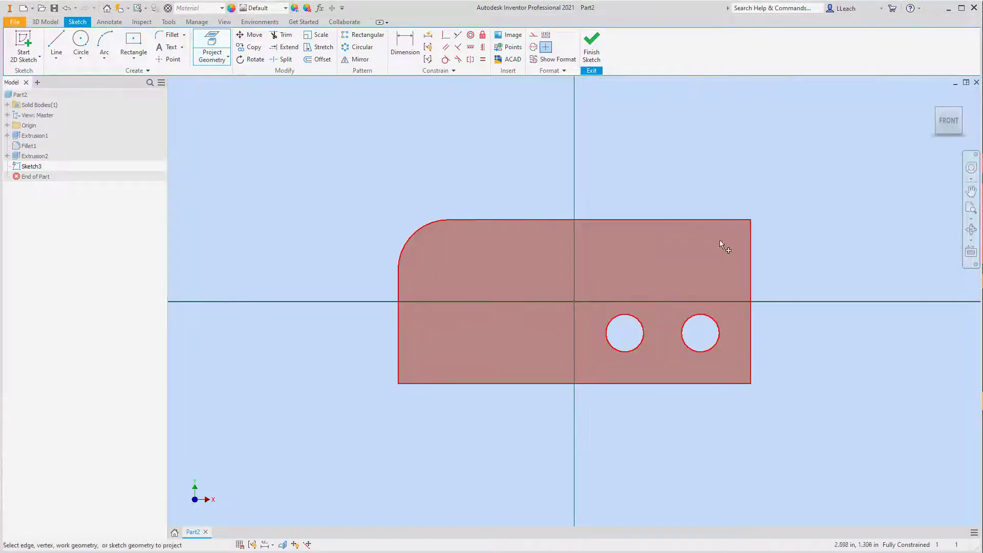
{"action": "left_click", "coordinate": [752, 254]}
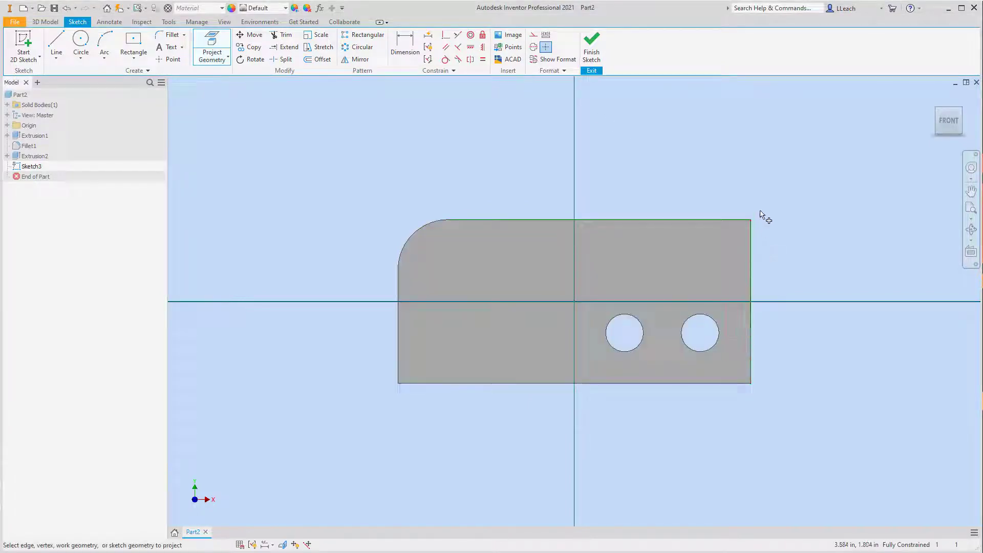
- Draw a line about 1.18 in straight down from the plate's top edge, continued horizontally about 4.45 in to the right edge
{"action": "left_click", "coordinate": [57, 62]}
{"action": "left_click", "coordinate": [71, 73]}
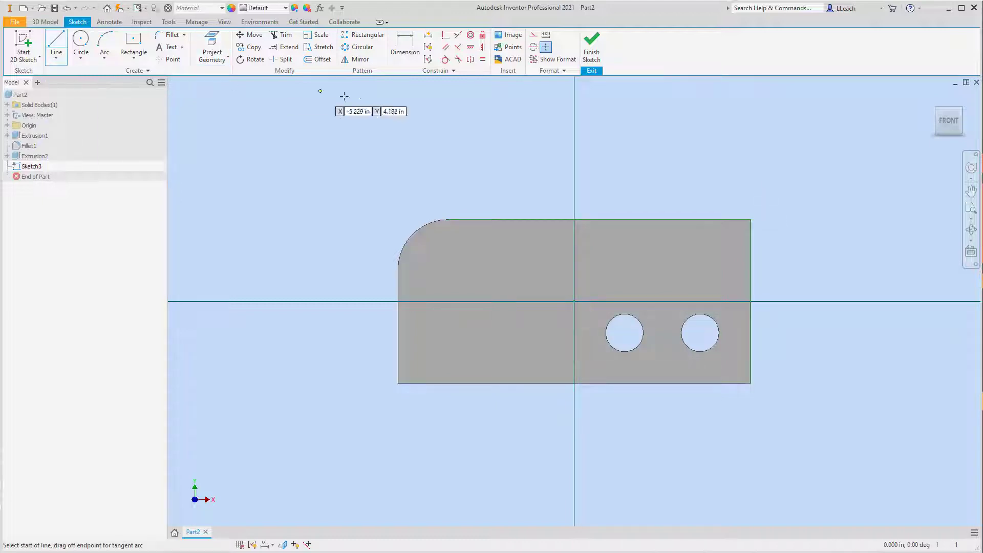
{"action": "left_click", "coordinate": [527, 219]}
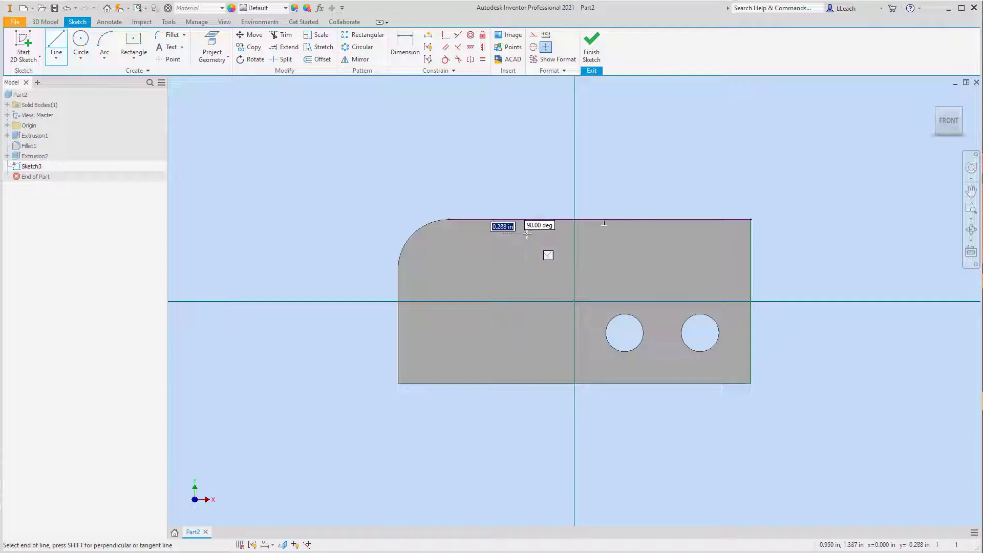
{"action": "left_click", "coordinate": [526, 279]}
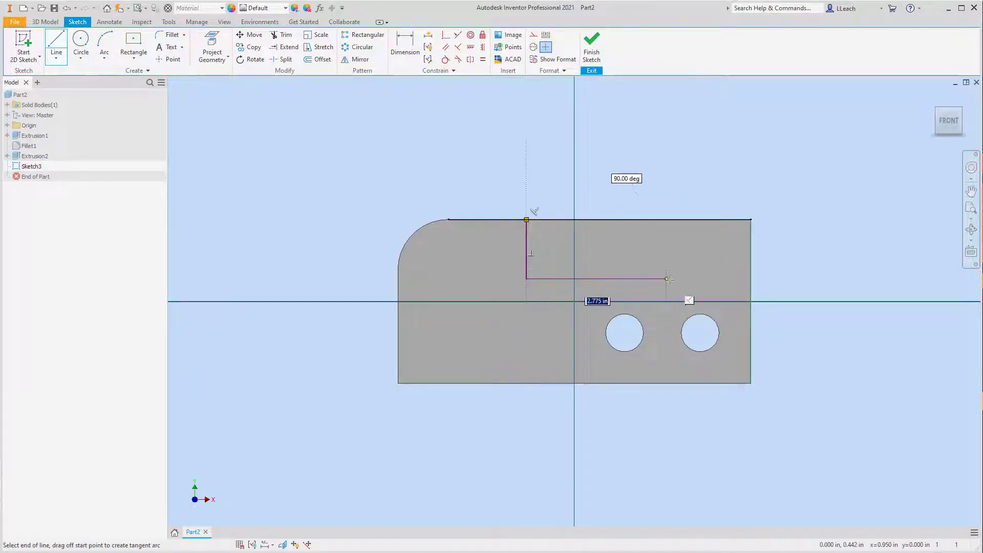
{"action": "double_click", "coordinate": [749, 280]}
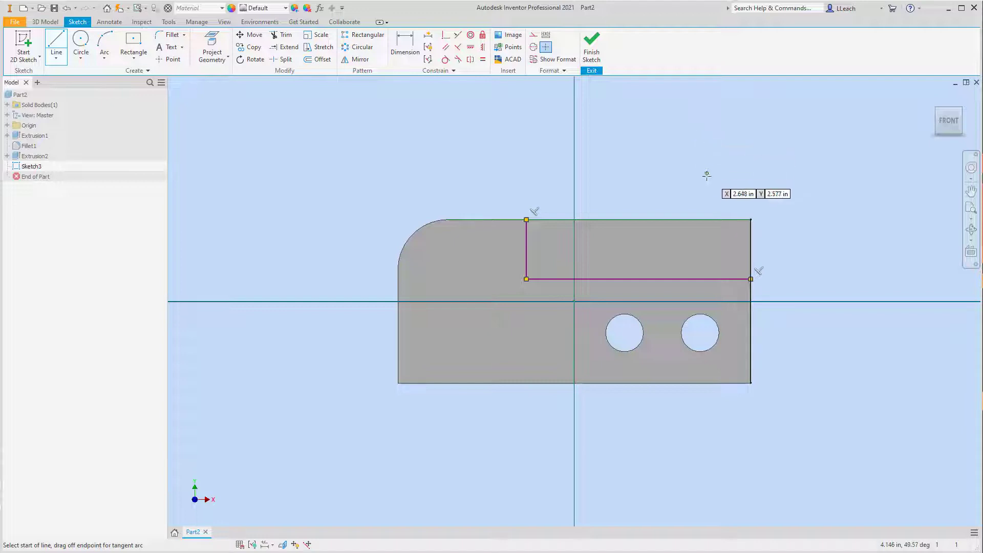
- Dimension the horizontal line 1.25 in below the plate's top edge
{"action": "left_click", "coordinate": [409, 41]}
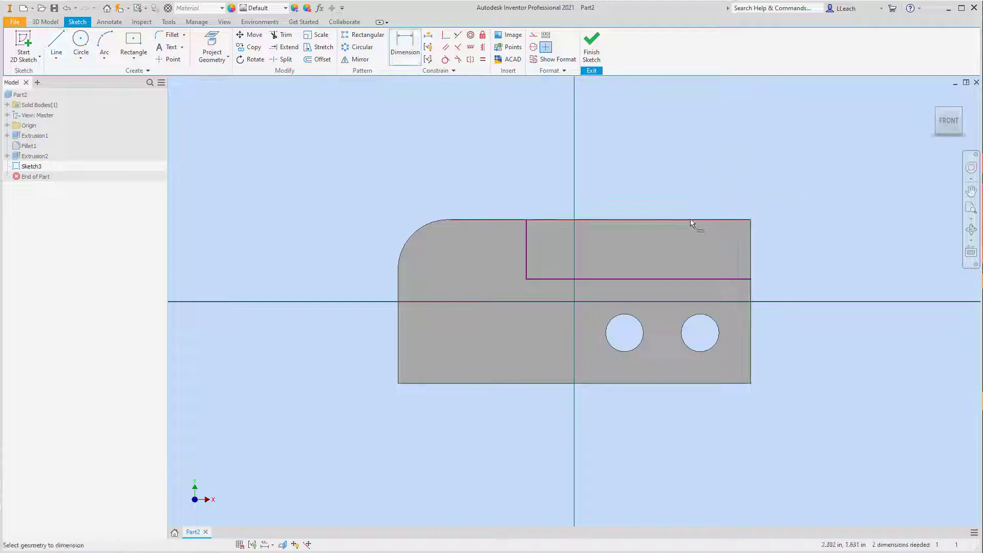
{"action": "left_click", "coordinate": [688, 279]}
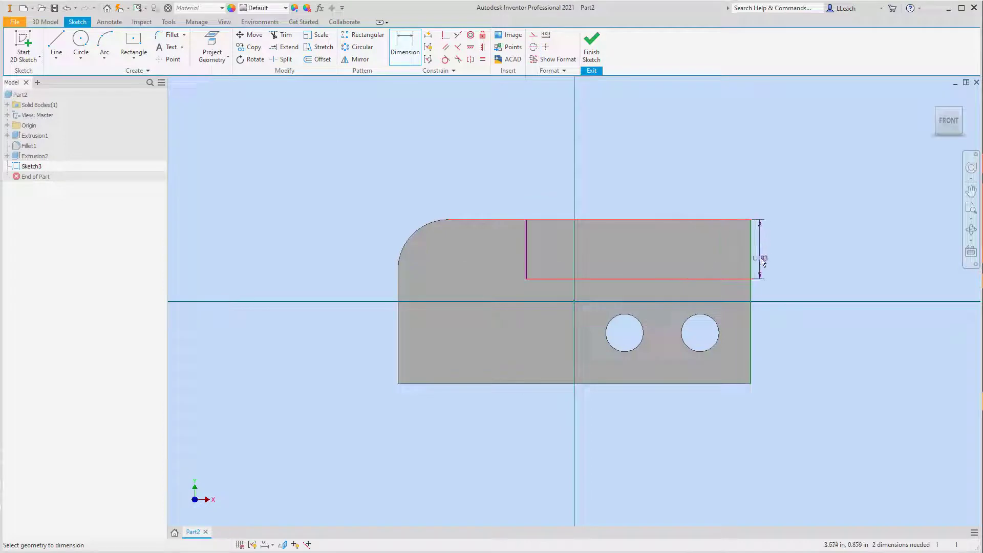
{"action": "left_click", "coordinate": [771, 254]}
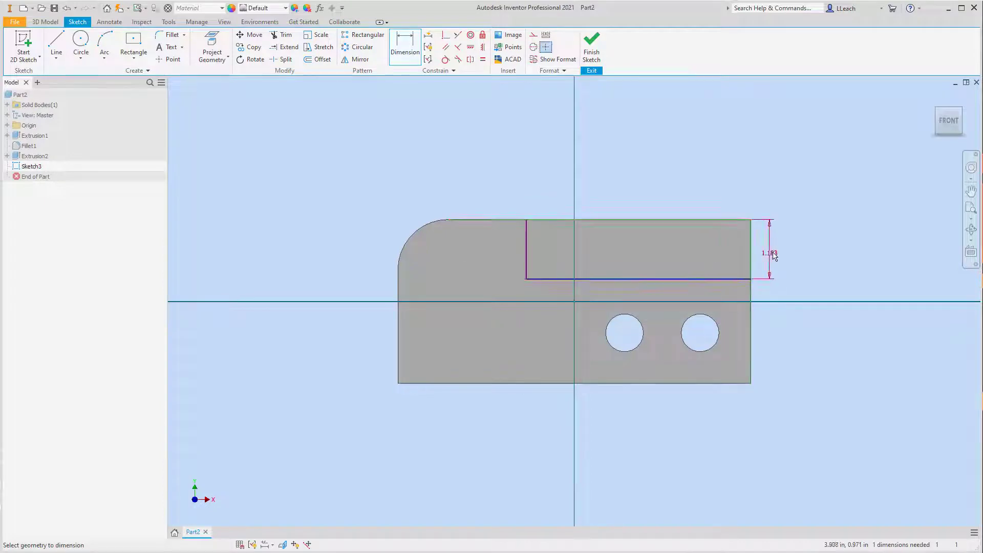
{"action": "type", "text": "1.25"}
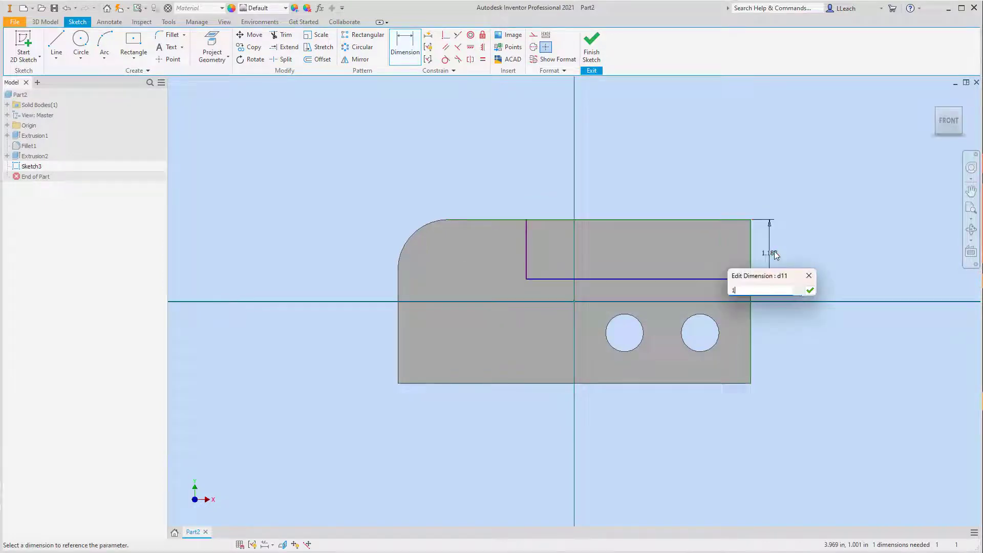
{"action": "left_click", "coordinate": [810, 291]}
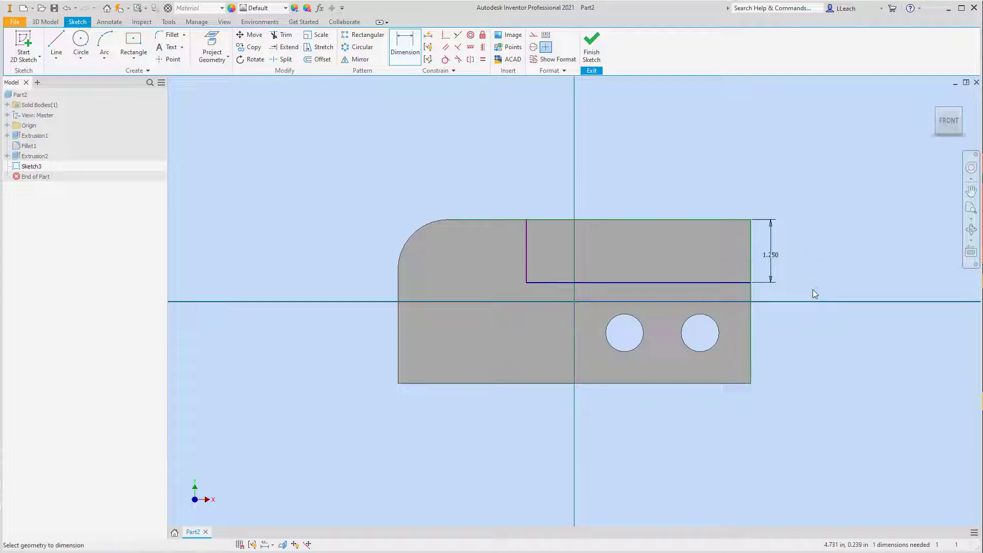
- Dimension the vertical line 4 in from the plate's right edge
{"action": "left_click", "coordinate": [750, 237]}
{"action": "left_click", "coordinate": [528, 247]}
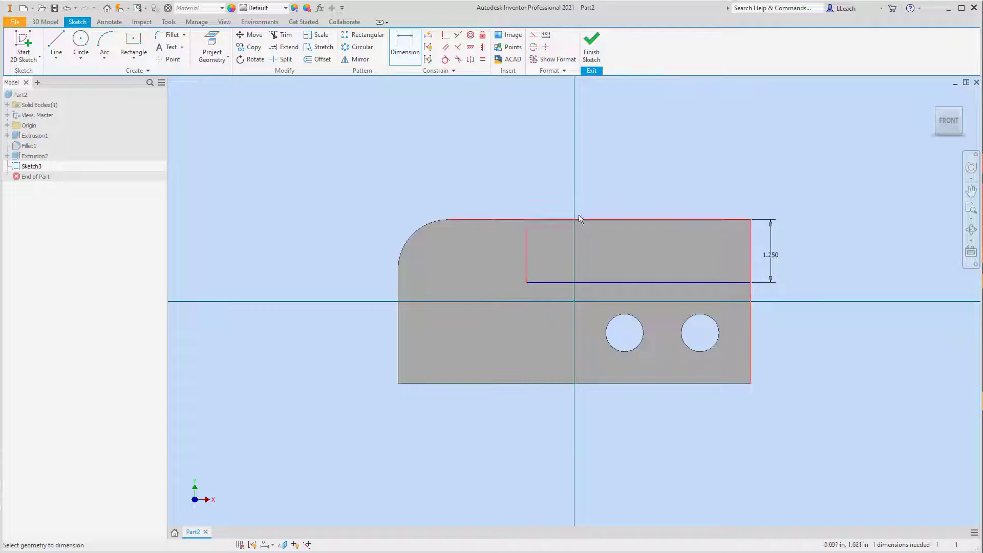
{"action": "left_click", "coordinate": [631, 196]}
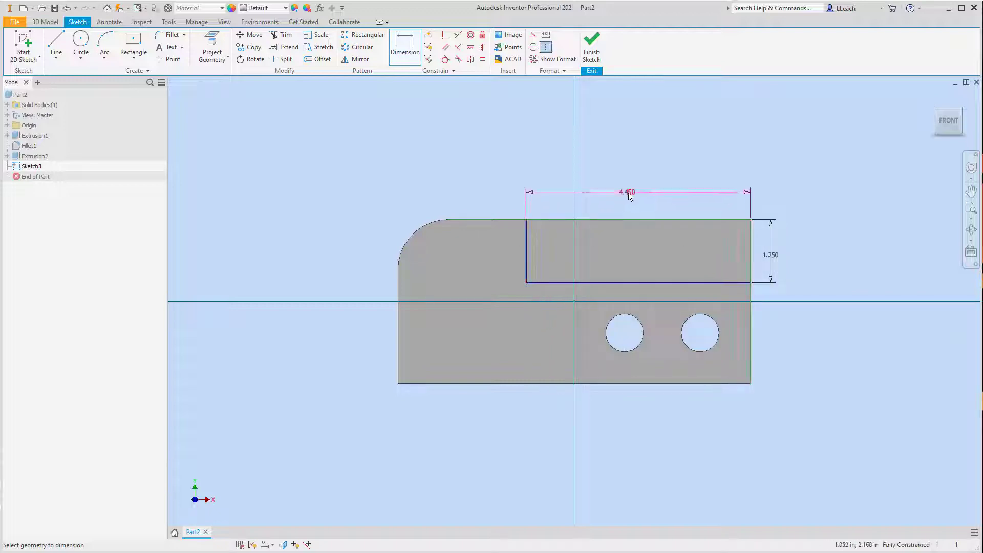
{"action": "type", "text": "4"}
{"action": "key", "text": "Return"}
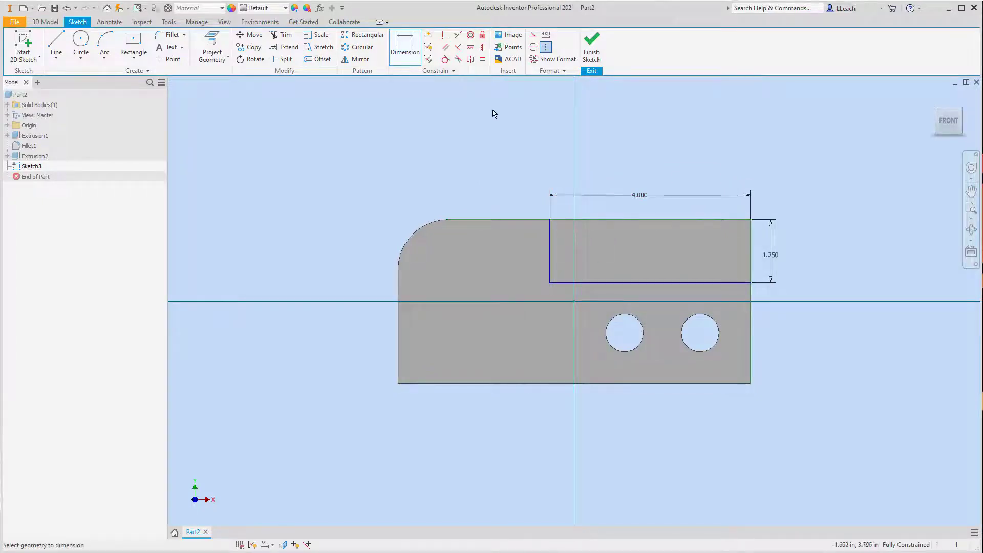
- Draw a 2 in diameter center-point circle in the empty area above the plate
{"action": "scroll", "coordinate": [494, 110], "scroll_direction": "up", "scroll_amount": 2}
{"action": "scroll", "coordinate": [494, 161], "scroll_direction": "down", "scroll_amount": 4}
{"action": "middle_click_drag", "start_coordinate": [500, 158], "coordinate": [457, 233]}
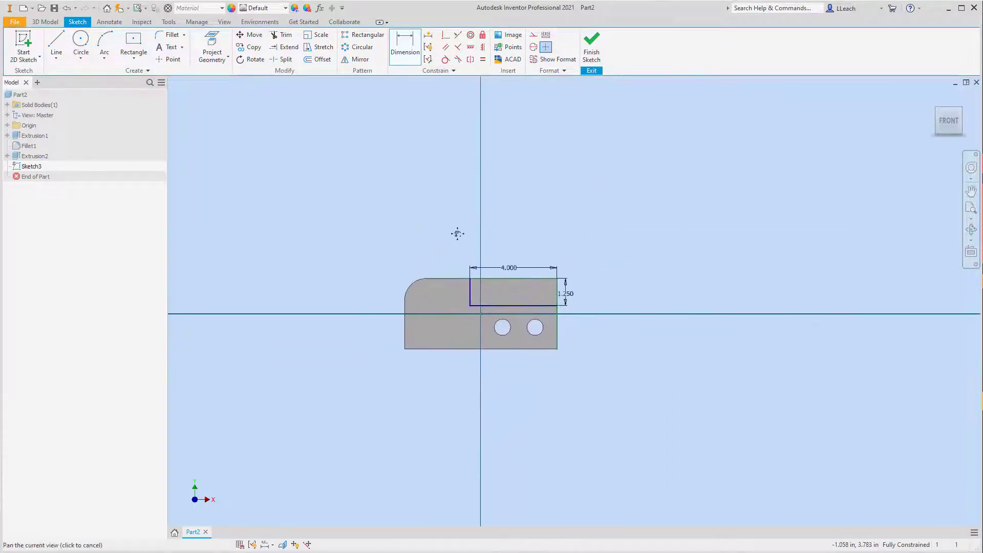
{"action": "scroll", "coordinate": [460, 235], "scroll_direction": "up", "scroll_amount": 3}
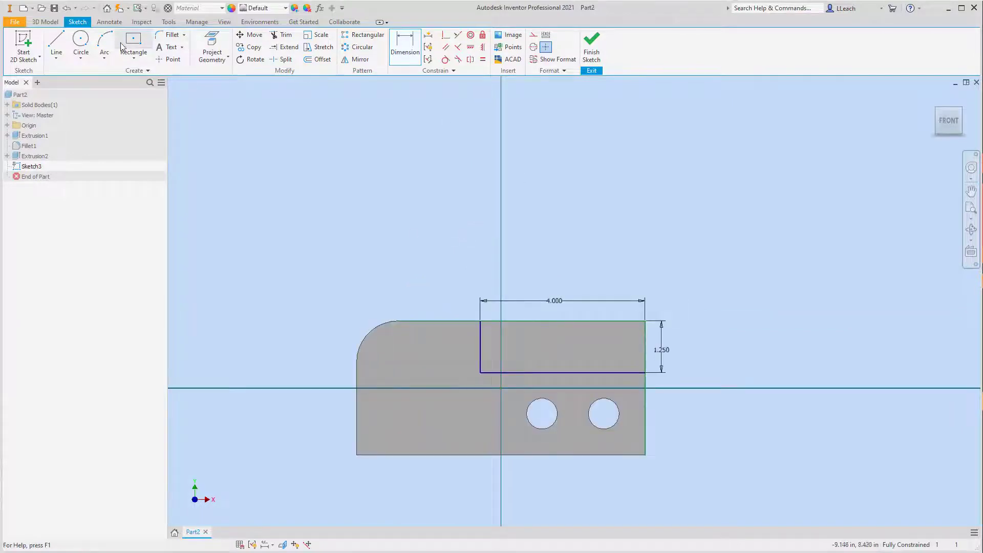
{"action": "left_click", "coordinate": [81, 58]}
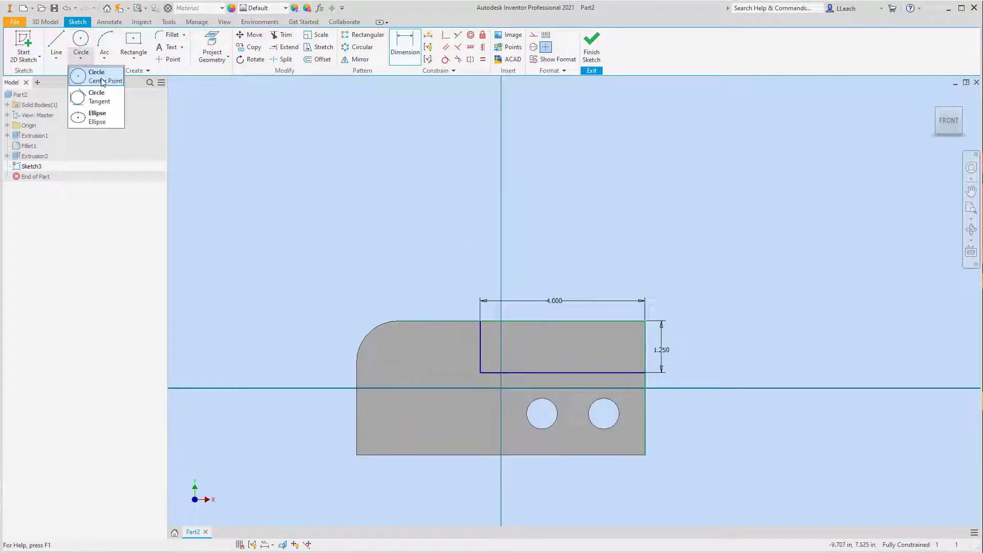
{"action": "left_click", "coordinate": [103, 81]}
{"action": "left_click", "coordinate": [518, 180]}
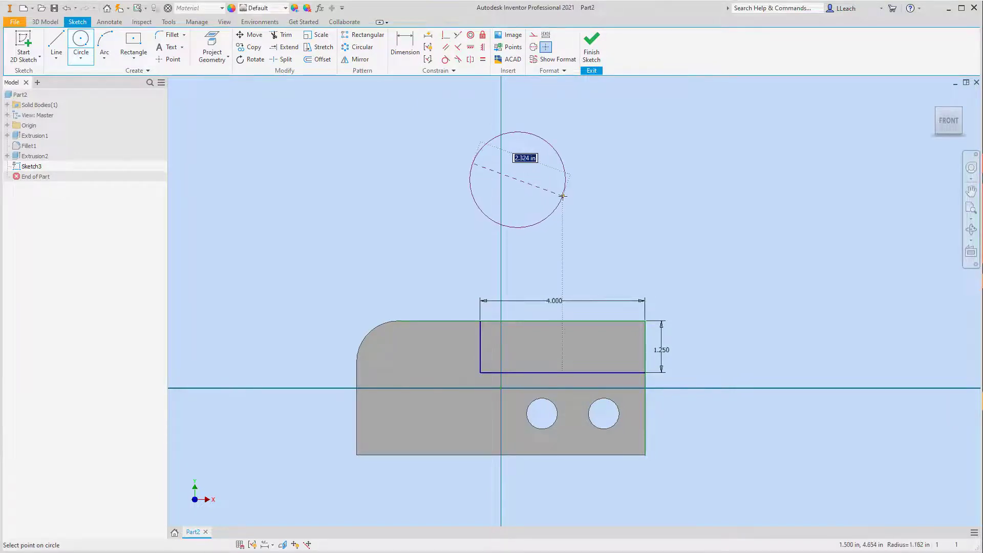
{"action": "type", "text": "2"}
{"action": "key", "text": "Return"}
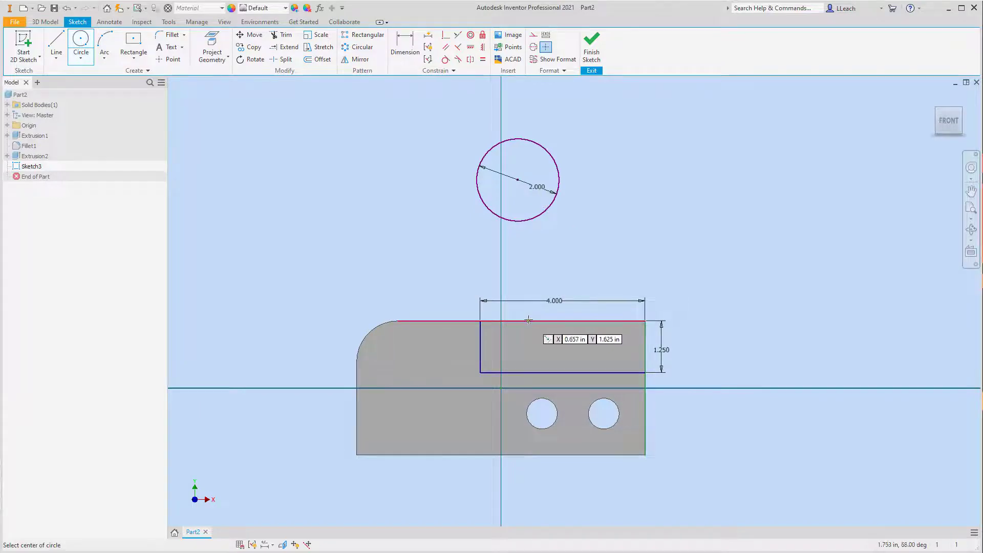
- Make the 2 in circle tangent to the notch's vertical line
{"action": "left_click", "coordinate": [447, 61]}
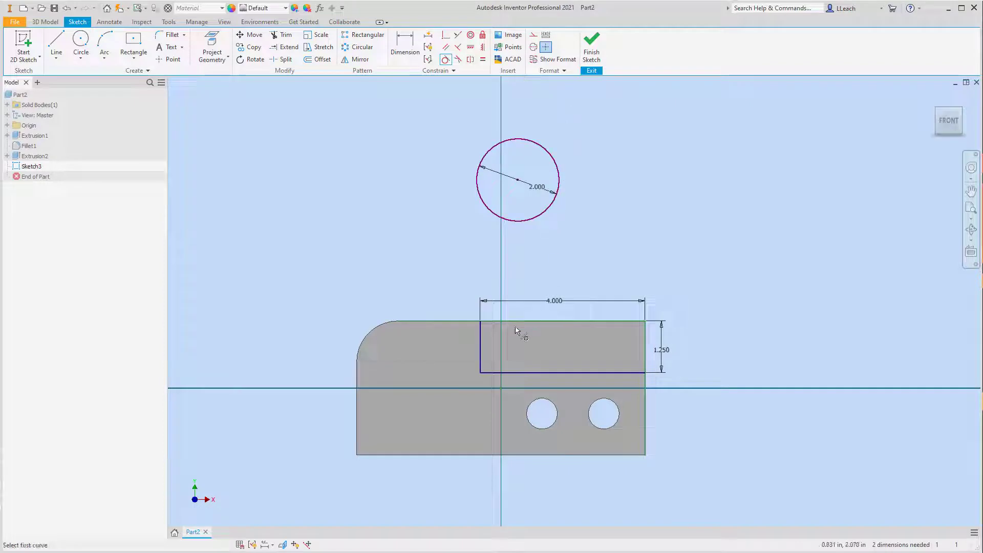
{"action": "left_click", "coordinate": [483, 346]}
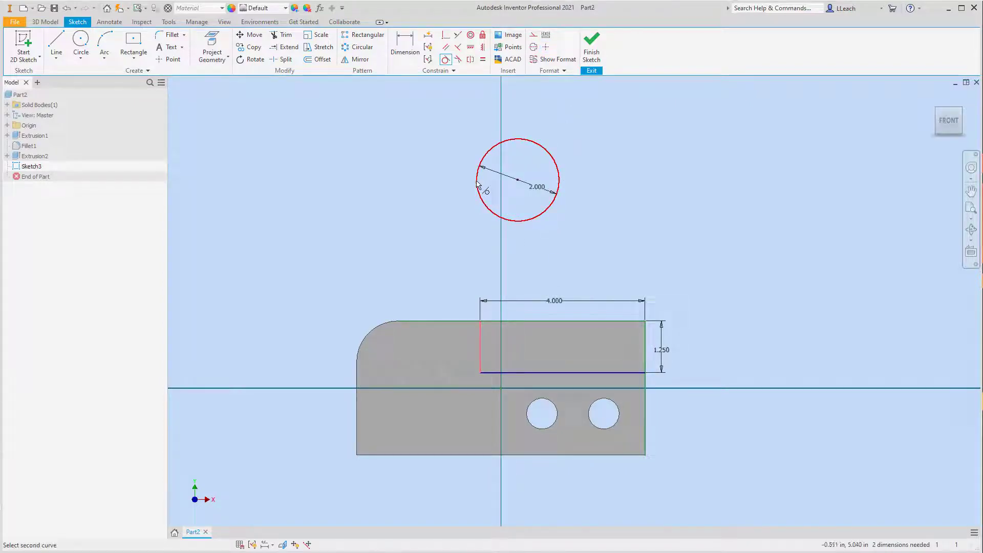
{"action": "left_click", "coordinate": [477, 185]}
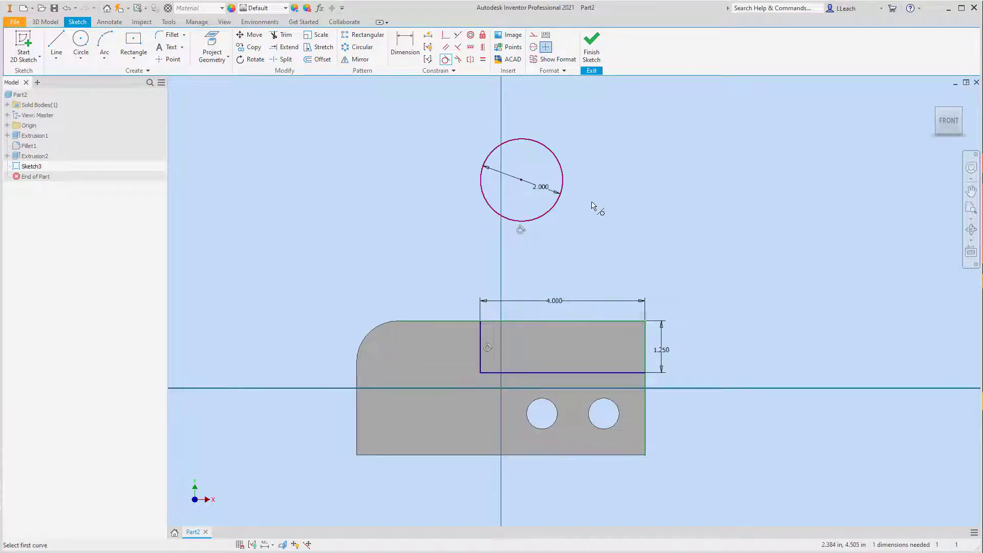
- Try to apply a horizontal constraint to the plate's projected top edge
{"action": "left_click", "coordinate": [471, 49]}
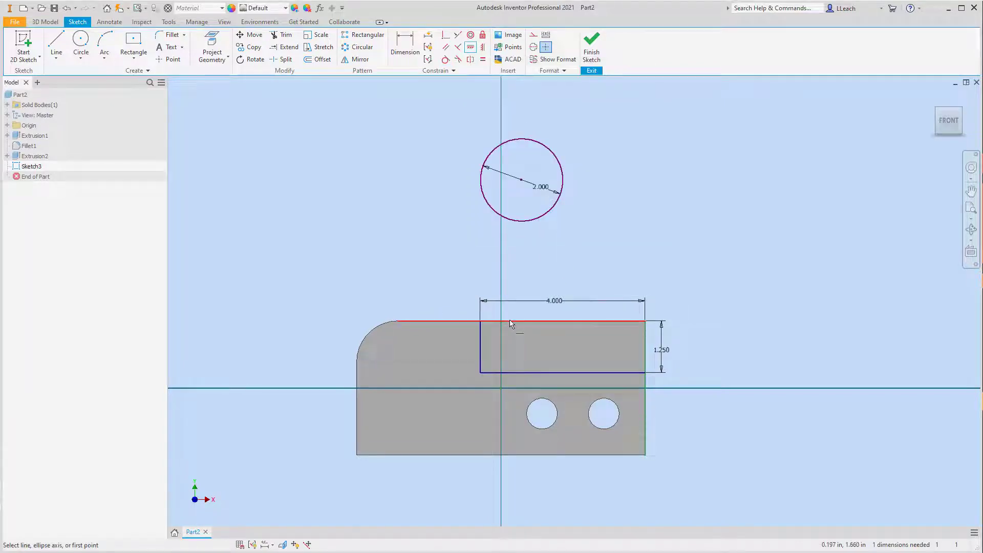
{"action": "left_click", "coordinate": [530, 323]}
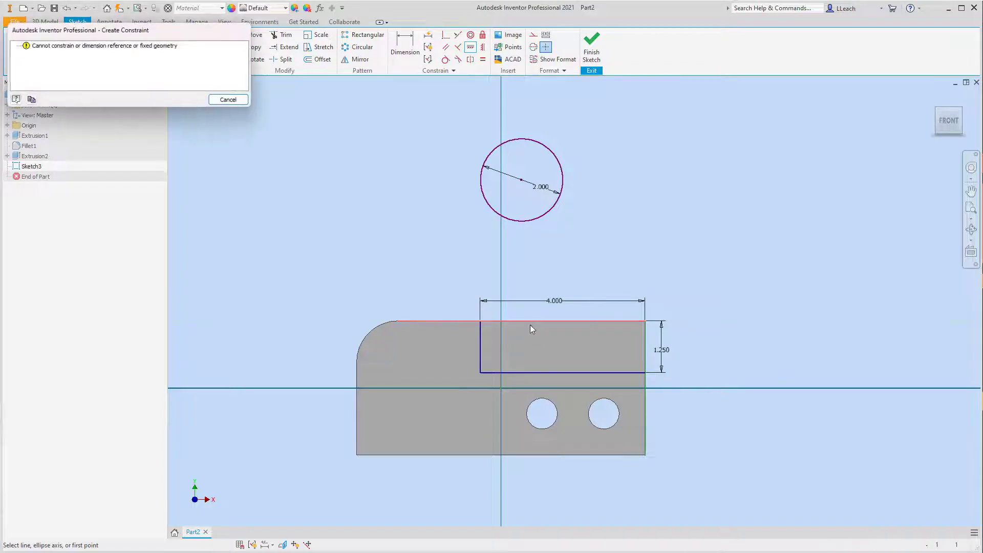
{"action": "left_click", "coordinate": [240, 101]}
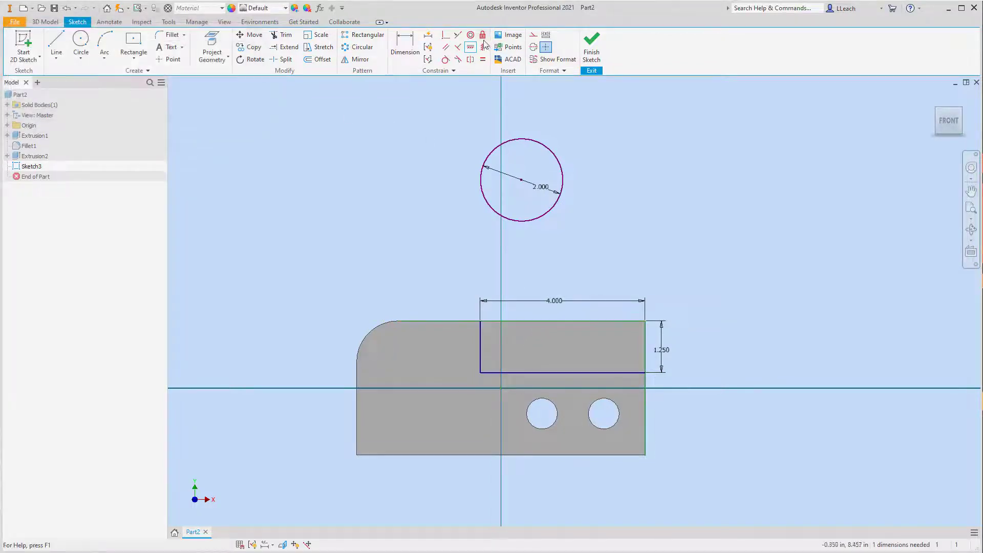
{"action": "left_click", "coordinate": [513, 322]}
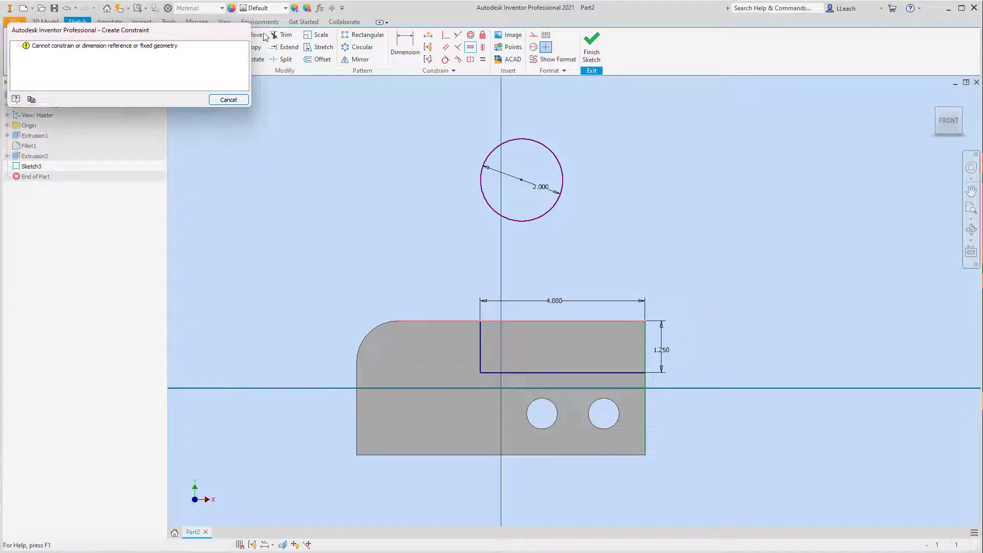
{"action": "left_click", "coordinate": [229, 99]}
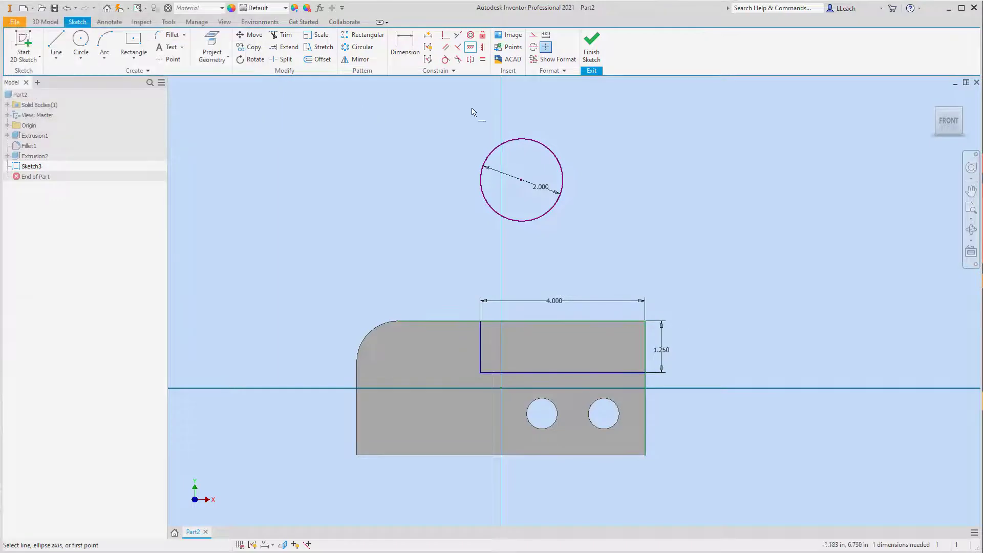
{"action": "key", "text": "Escape"}
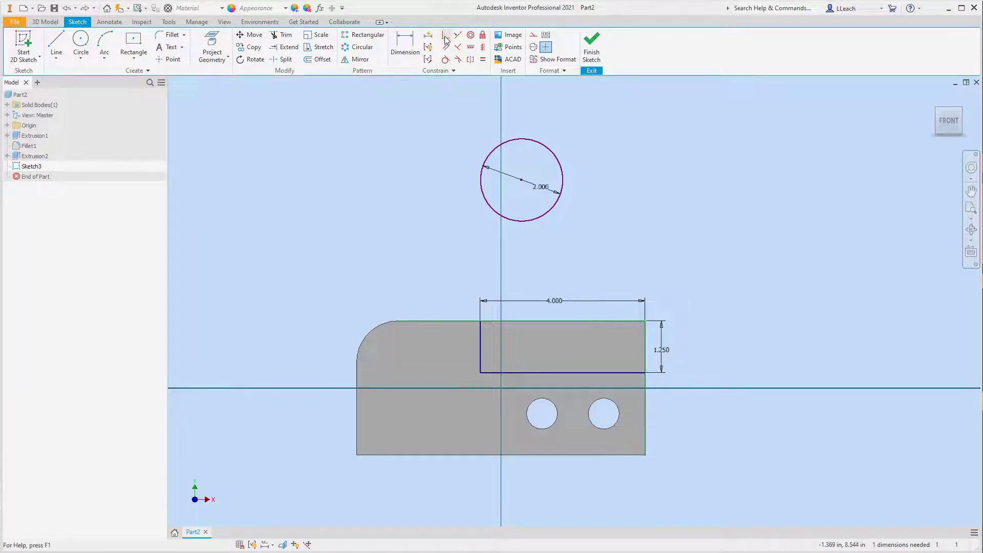
- Constrain the 2 in circle's center coincident with the plate's projected top edge
{"action": "left_click", "coordinate": [444, 38]}
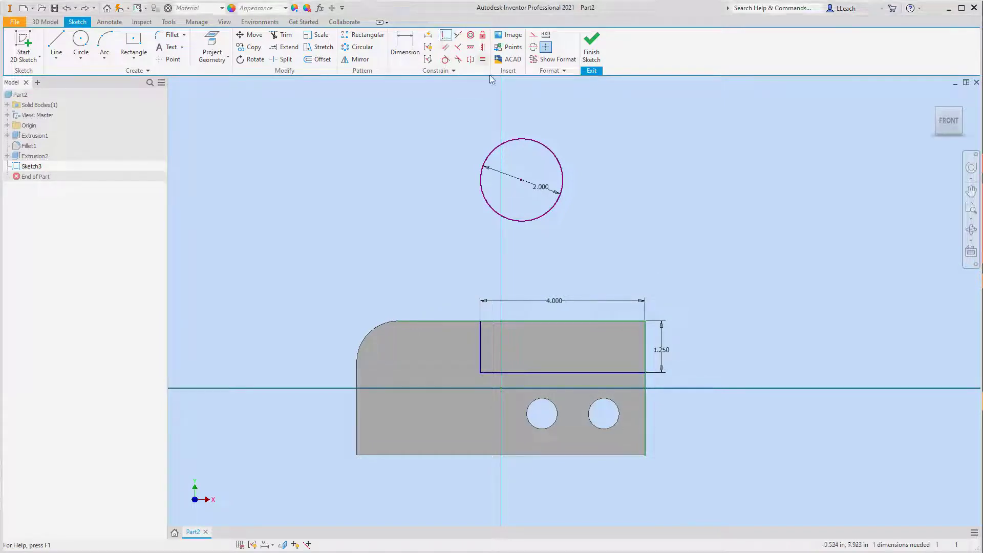
{"action": "left_click", "coordinate": [514, 322]}
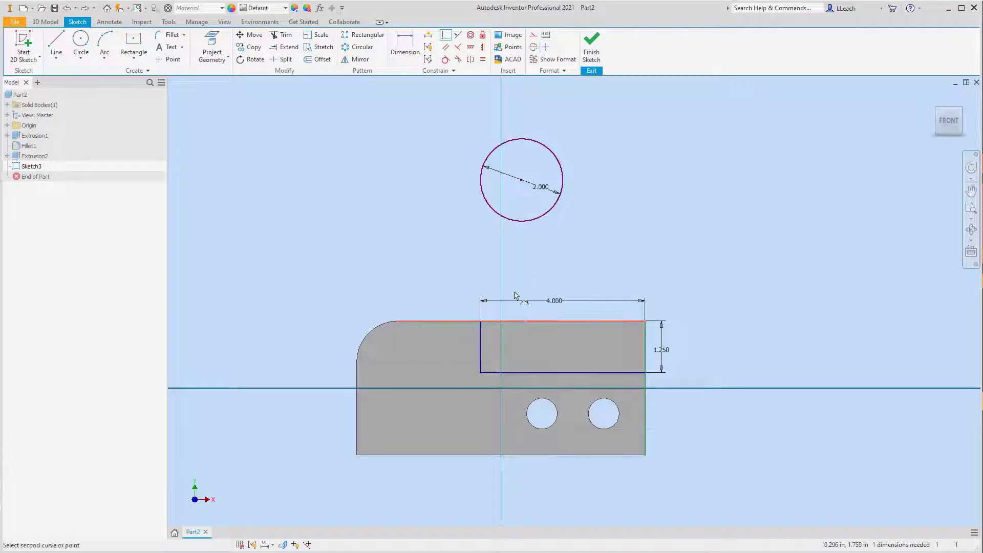
{"action": "left_click", "coordinate": [522, 181]}
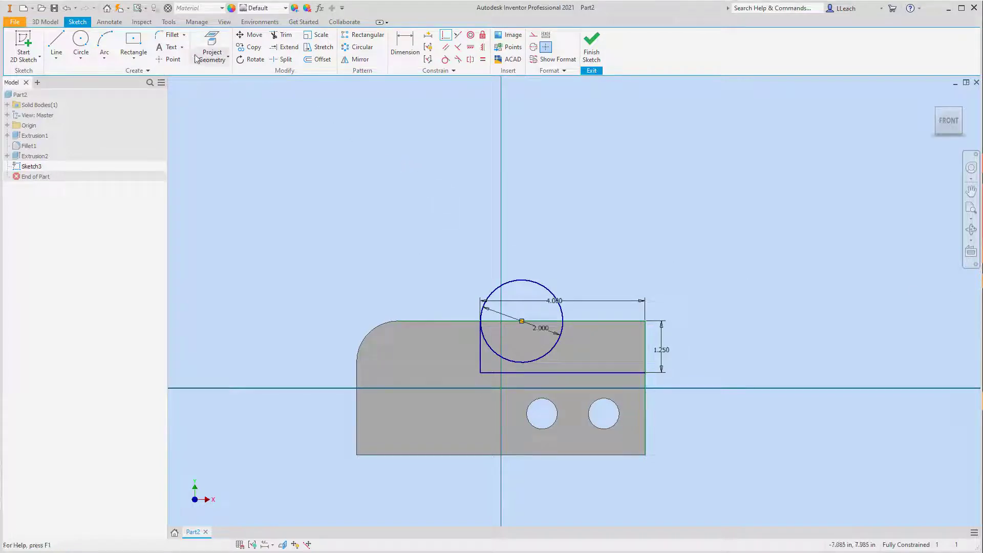
- Draw a 10 in diameter center-point circle above the plate and move it up and to the right, clear of the plate
{"action": "left_click", "coordinate": [82, 56]}
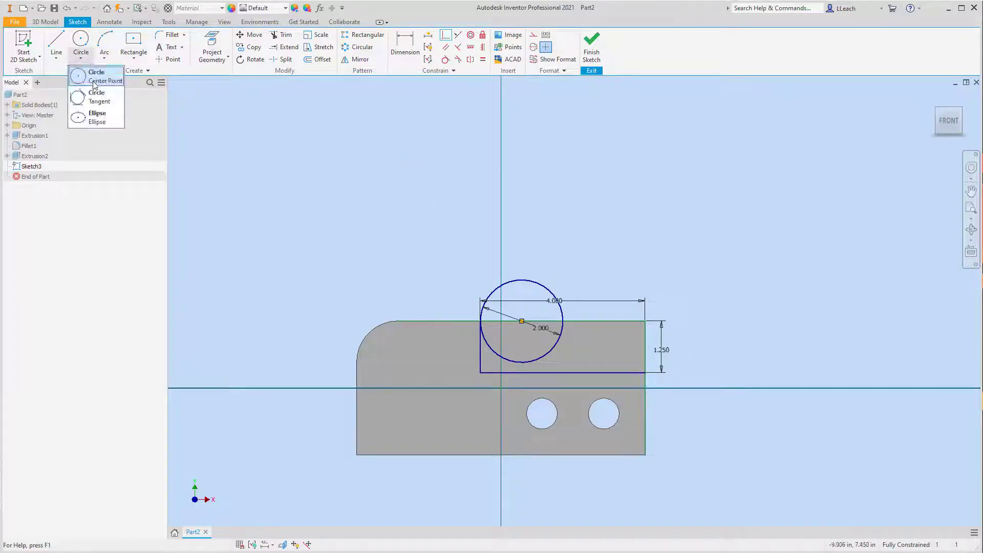
{"action": "left_click", "coordinate": [97, 77]}
{"action": "middle_click_drag", "start_coordinate": [603, 179], "coordinate": [591, 198]}
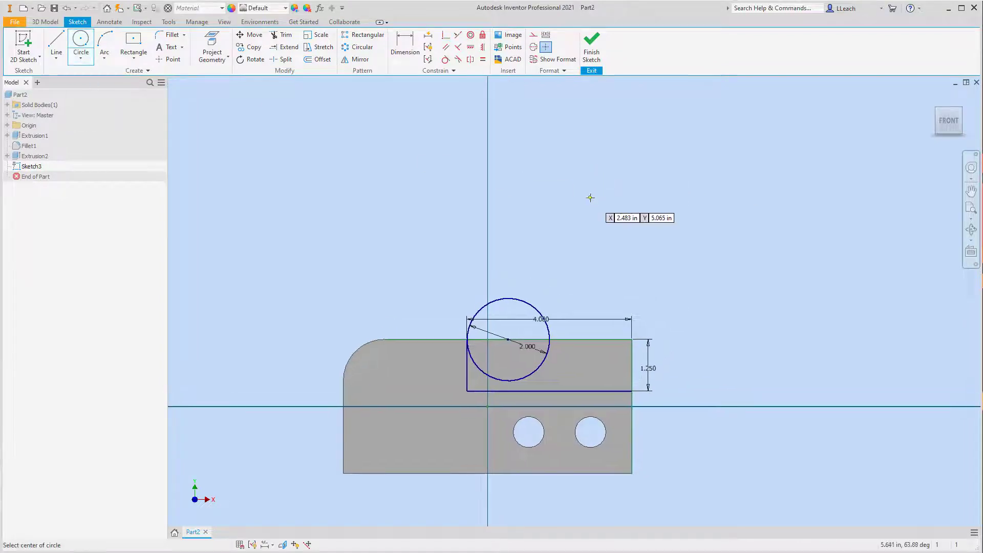
{"action": "left_click", "coordinate": [582, 162]}
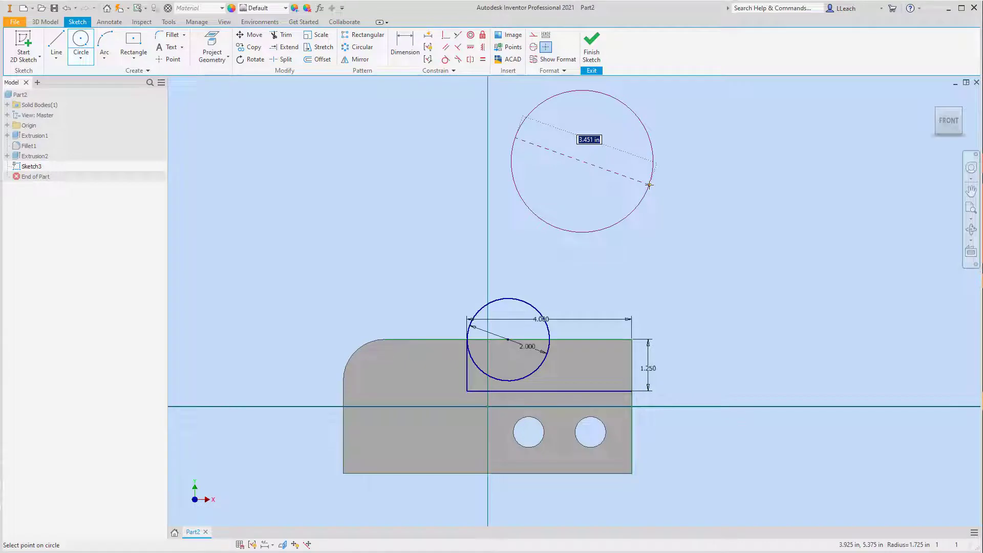
{"action": "type", "text": "10"}
{"action": "key", "text": "Return"}
{"action": "scroll", "coordinate": [647, 217], "scroll_direction": "down", "scroll_amount": 5}
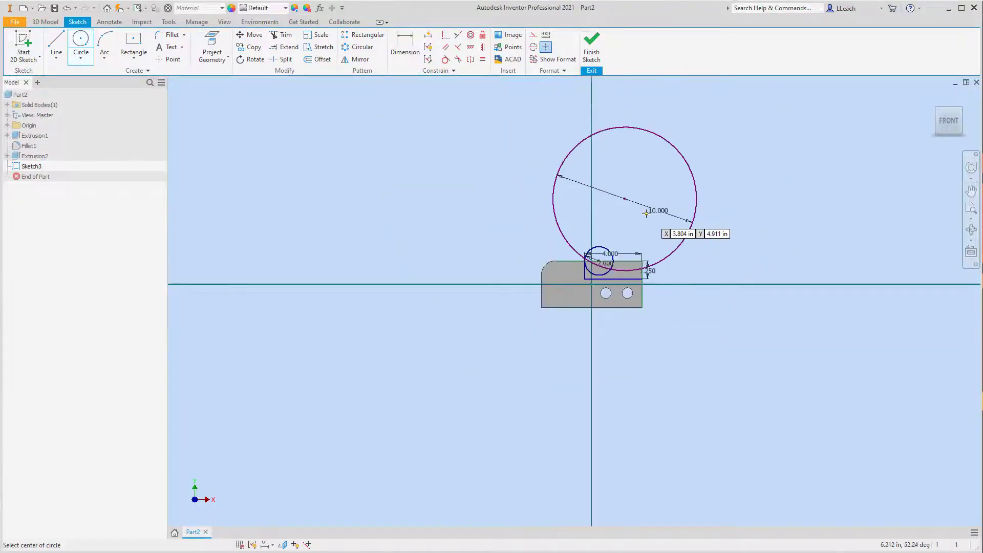
{"action": "key", "text": "Escape"}
{"action": "left_click_drag", "start_coordinate": [626, 200], "coordinate": [682, 177]}
{"action": "middle_click_drag", "start_coordinate": [683, 214], "coordinate": [679, 275]}
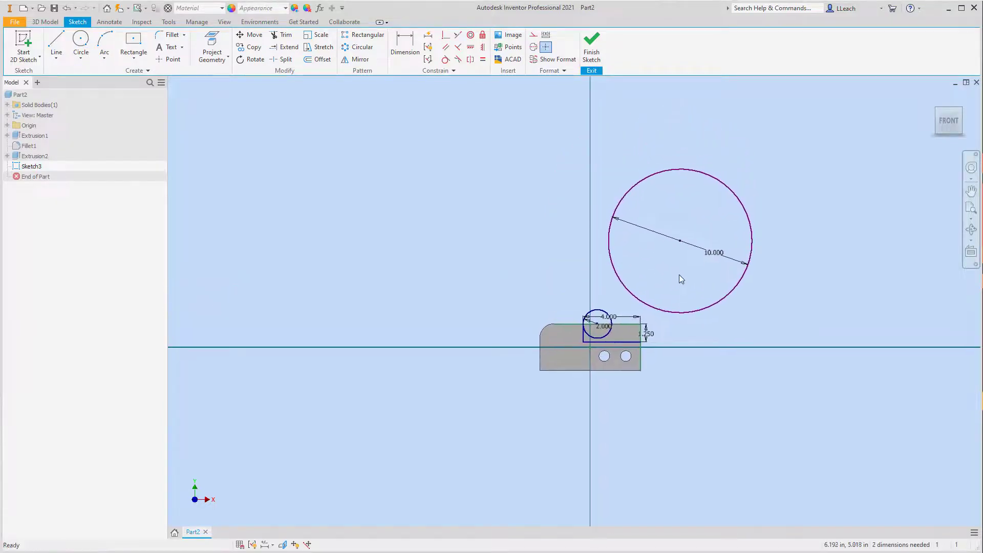
{"action": "scroll", "coordinate": [661, 281], "scroll_direction": "down", "scroll_amount": 2}
{"action": "scroll", "coordinate": [659, 282], "scroll_direction": "up", "scroll_amount": 3}
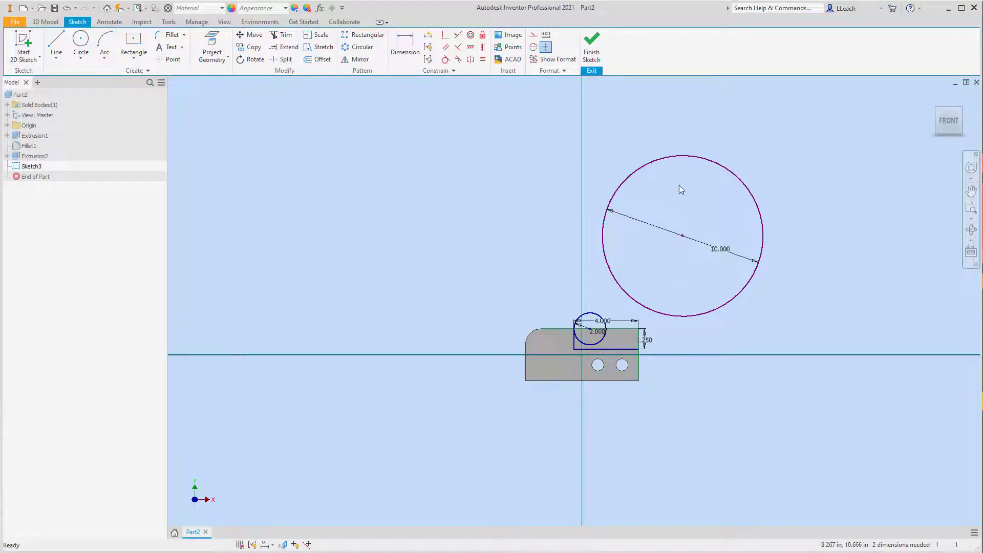
- Make the 10 in circle tangent to the notch's horizontal line
{"action": "left_click", "coordinate": [446, 61]}
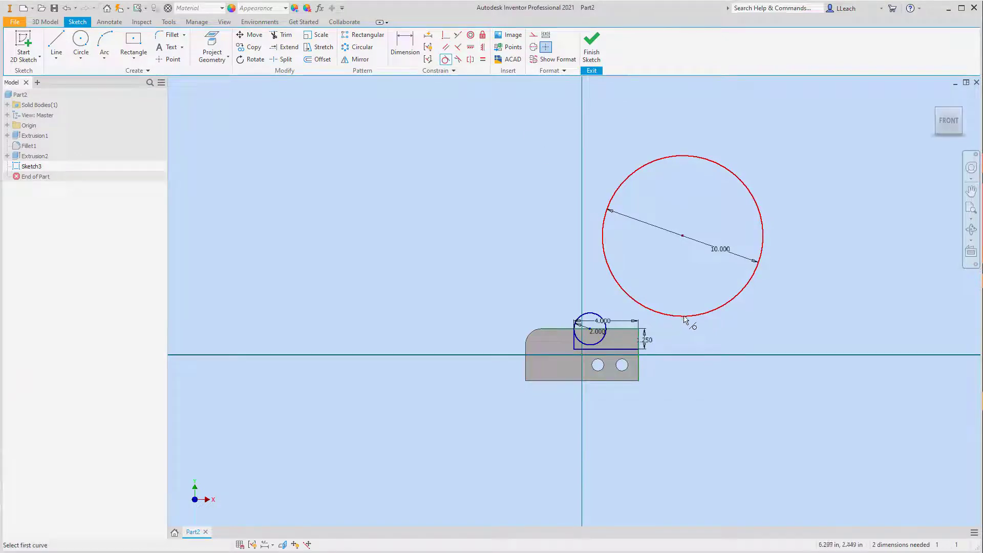
{"action": "left_click", "coordinate": [684, 317]}
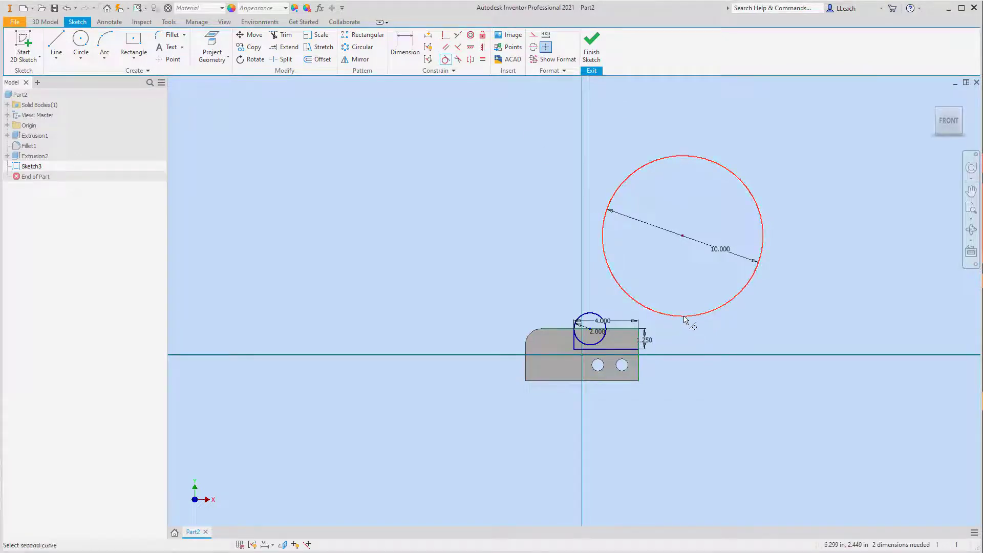
{"action": "left_click", "coordinate": [619, 351]}
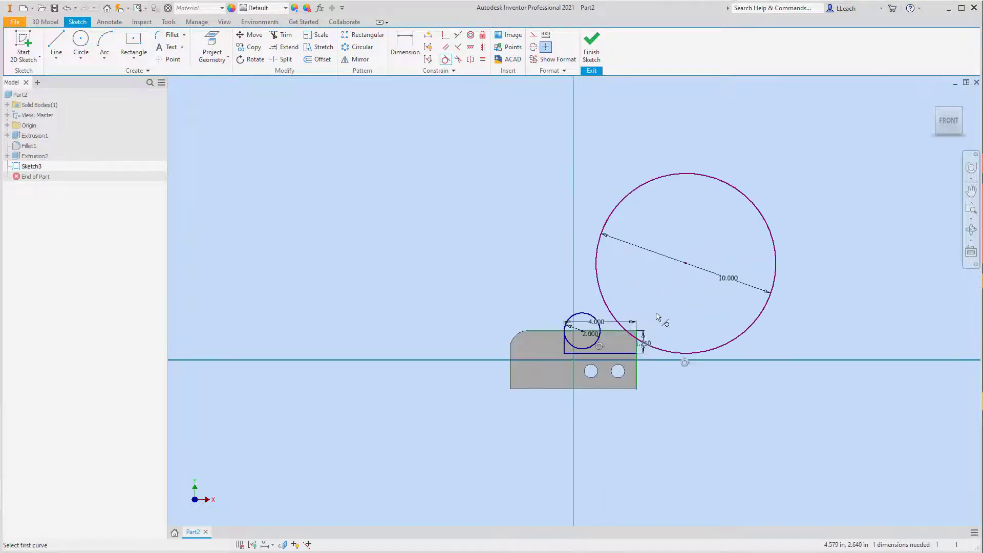
{"action": "key", "text": "Escape"}
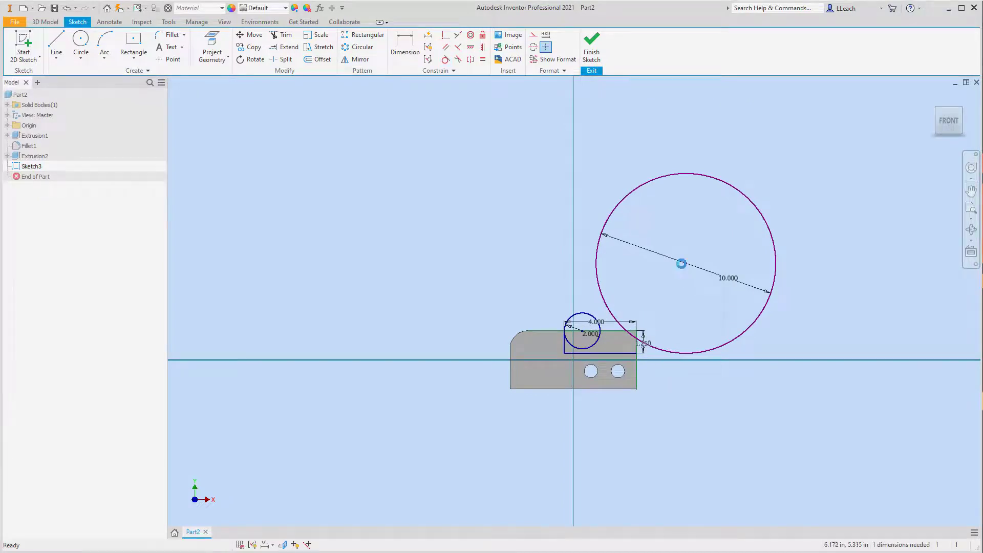
- Move the 10 in circle left until its lower arc crosses close to the bottom of the 2 in circle
{"action": "left_click_drag", "start_coordinate": [685, 264], "coordinate": [624, 263]}
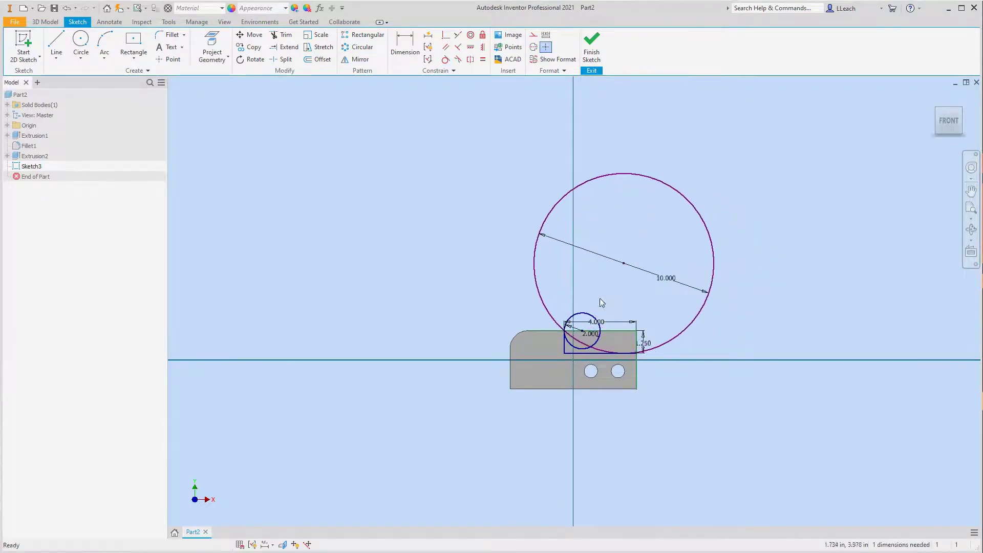
{"action": "scroll", "coordinate": [583, 323], "scroll_direction": "up", "scroll_amount": 3}
{"action": "scroll", "coordinate": [584, 323], "scroll_direction": "down", "scroll_amount": 4}
{"action": "scroll", "coordinate": [585, 326], "scroll_direction": "down", "scroll_amount": 3}
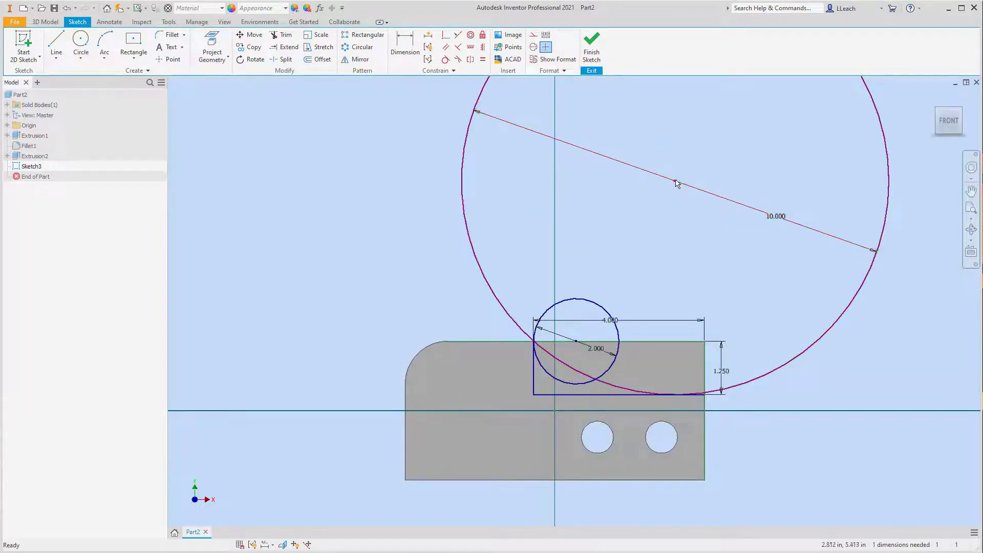
{"action": "left_click_drag", "start_coordinate": [674, 184], "coordinate": [635, 175]}
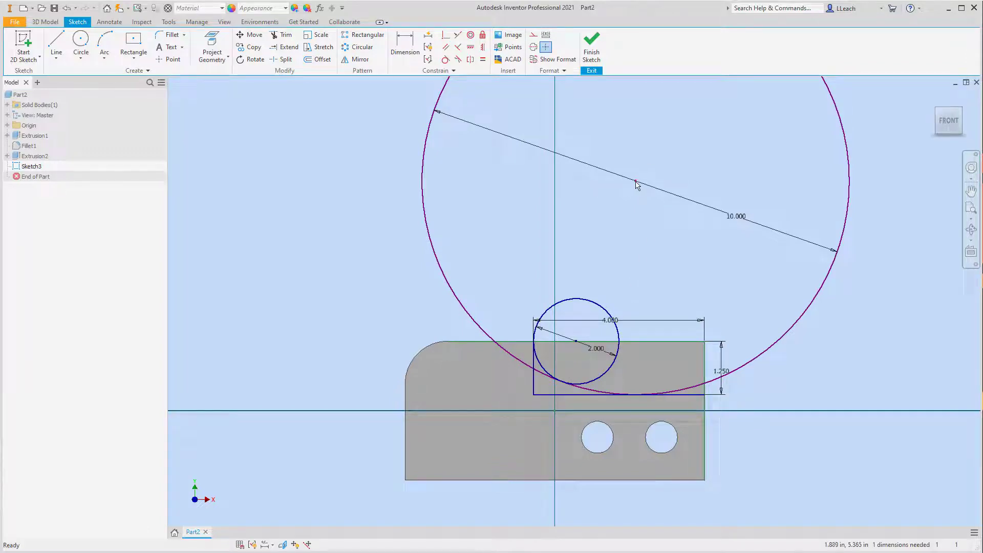
{"action": "left_click_drag", "start_coordinate": [635, 181], "coordinate": [627, 180]}
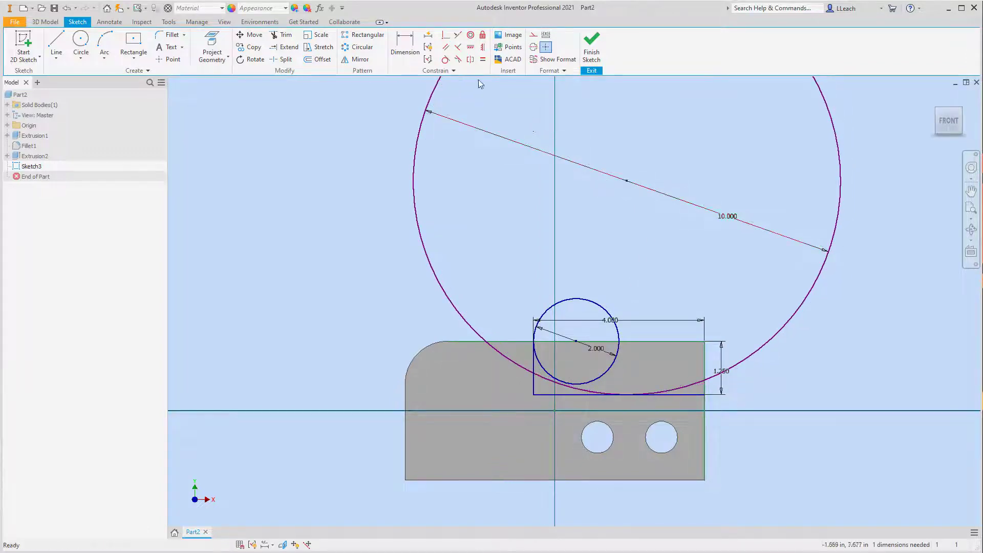
- Make the 10 in circle tangent to the lower-left part of the 2 in circle
{"action": "left_click", "coordinate": [445, 60]}
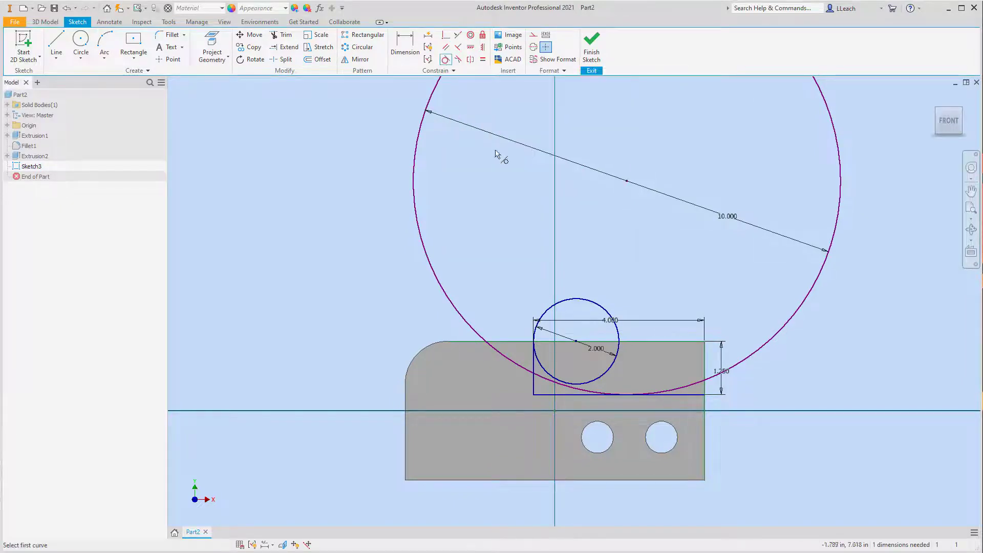
{"action": "left_click", "coordinate": [546, 375]}
{"action": "left_click", "coordinate": [548, 379]}
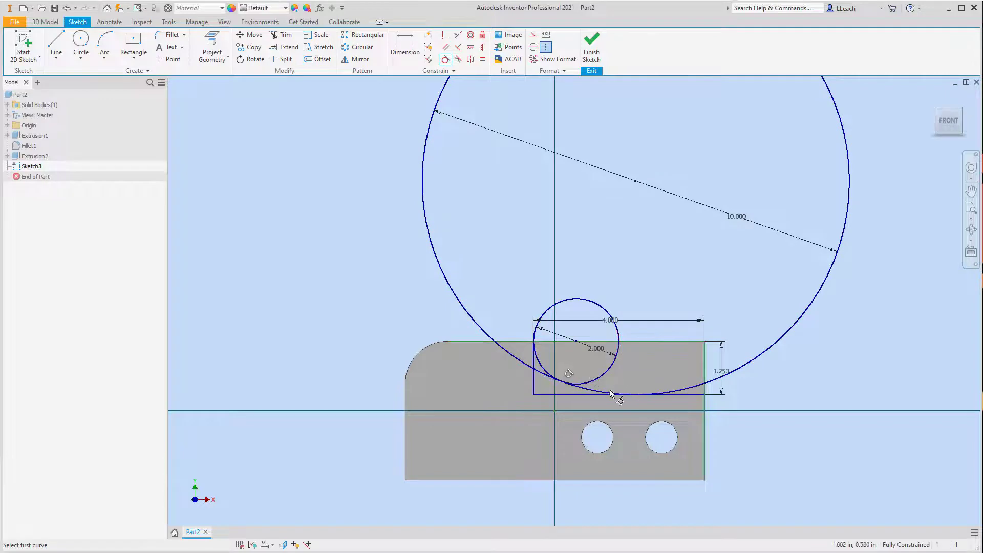
{"action": "key", "text": "Escape"}
{"action": "scroll", "coordinate": [608, 379], "scroll_direction": "down", "scroll_amount": 3}
{"action": "scroll", "coordinate": [608, 379], "scroll_direction": "up", "scroll_amount": 3}
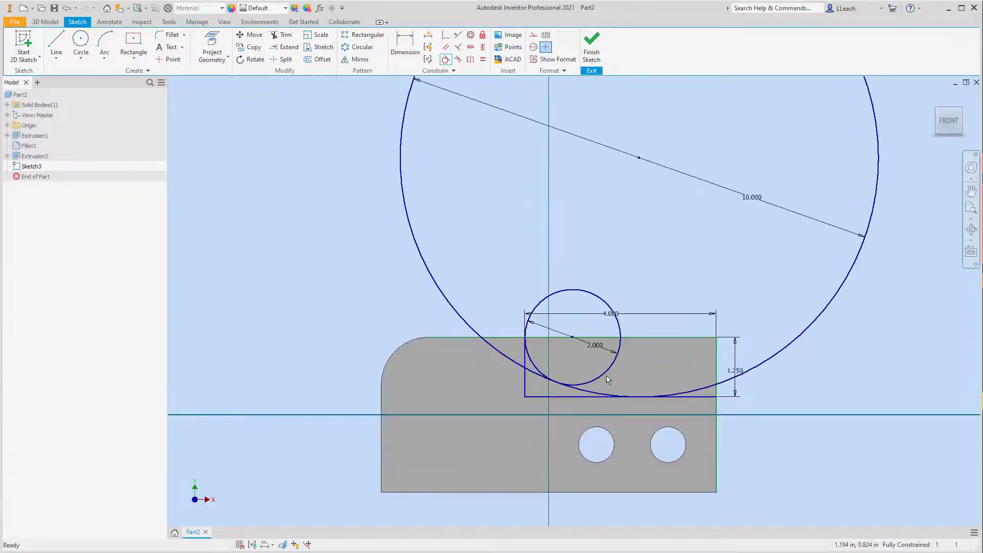
{"action": "scroll", "coordinate": [678, 299], "scroll_direction": "down", "scroll_amount": 3}
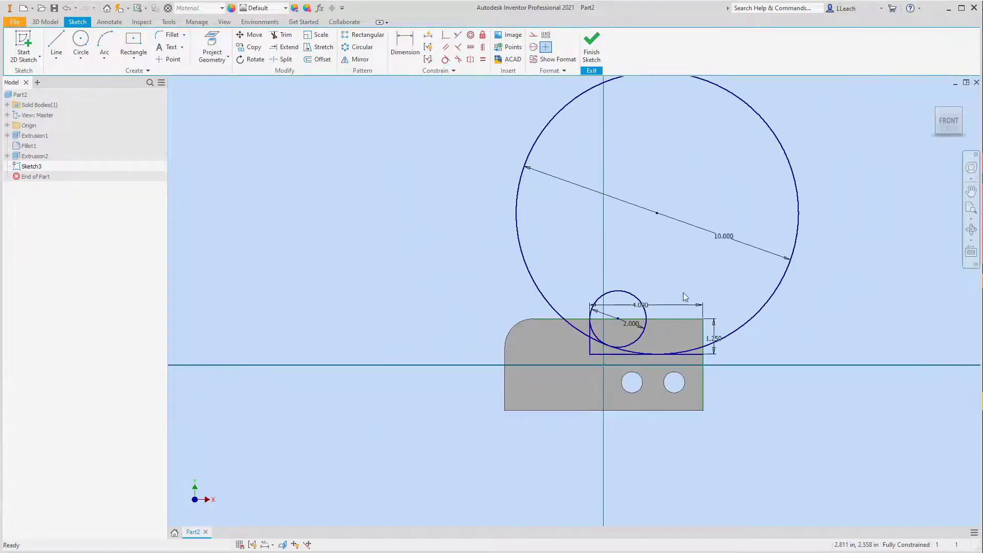
- Trim away the 10 in circle's large portion outside the plate and its lower-left piece beyond the notch's vertical line
{"action": "middle_click_drag", "start_coordinate": [683, 293], "coordinate": [632, 358]}
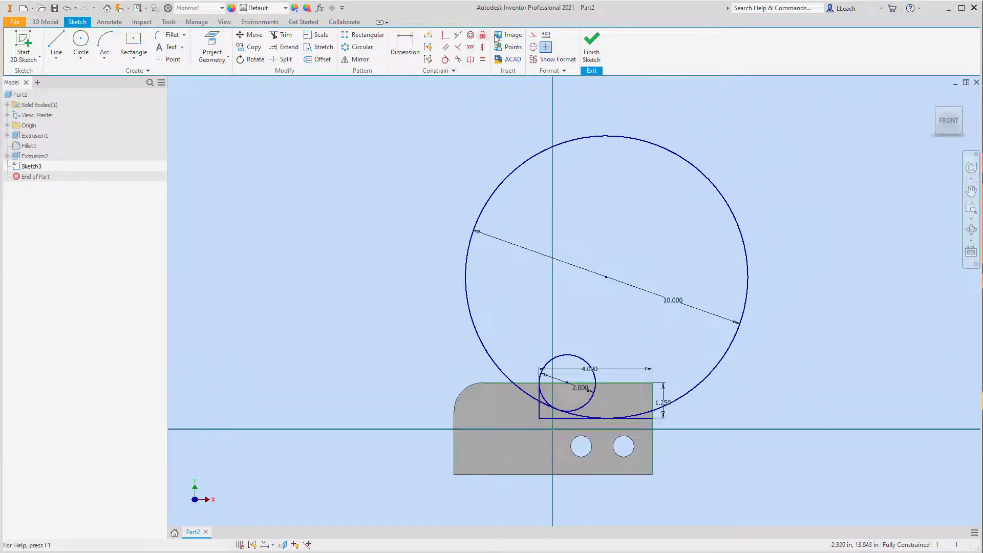
{"action": "left_click", "coordinate": [286, 36]}
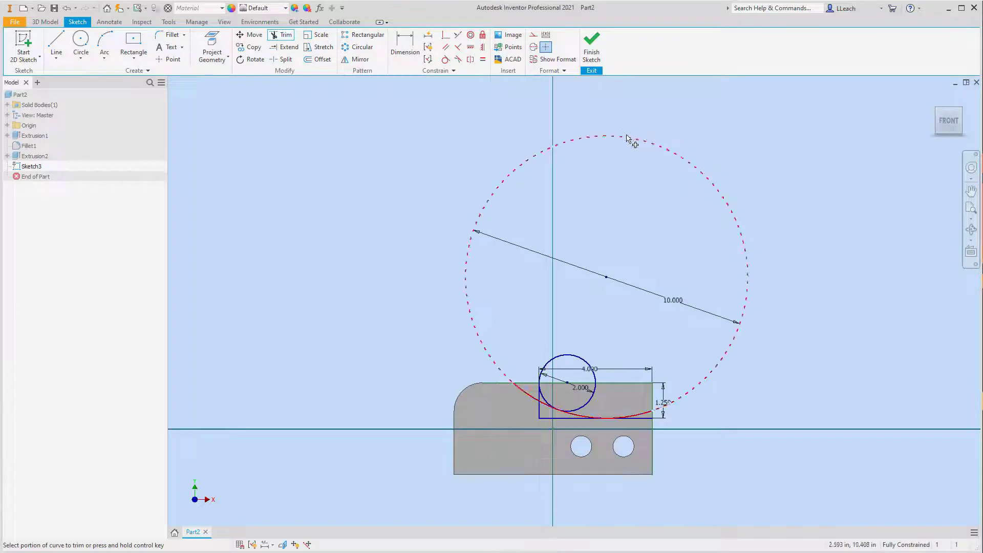
{"action": "left_click", "coordinate": [627, 141]}
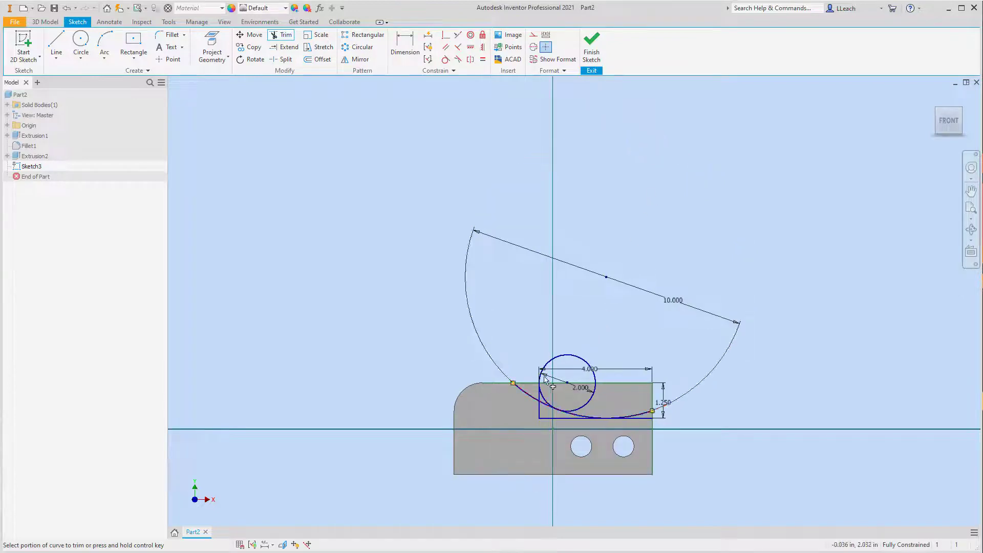
{"action": "scroll", "coordinate": [550, 382], "scroll_direction": "up", "scroll_amount": 2}
{"action": "scroll", "coordinate": [540, 374], "scroll_direction": "down", "scroll_amount": 5}
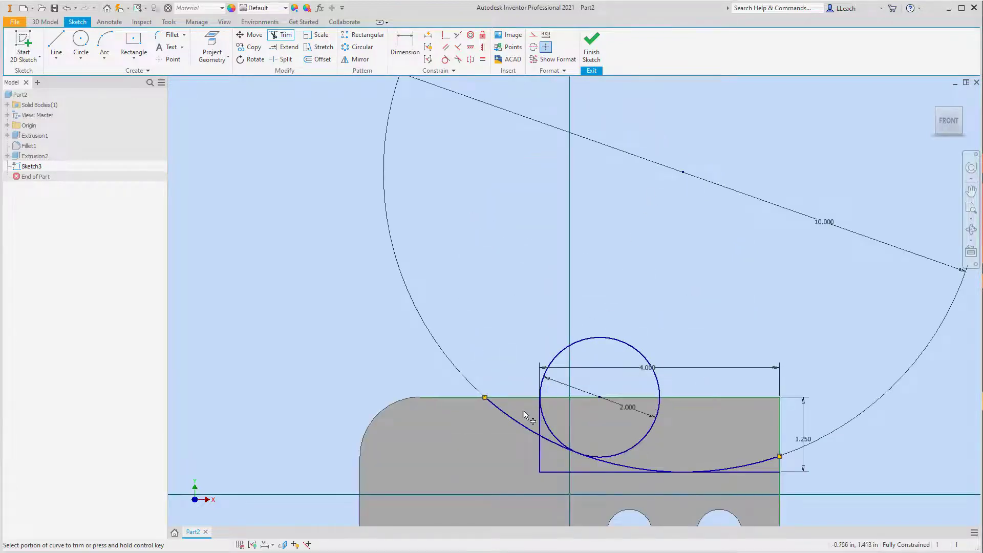
{"action": "left_click", "coordinate": [512, 421]}
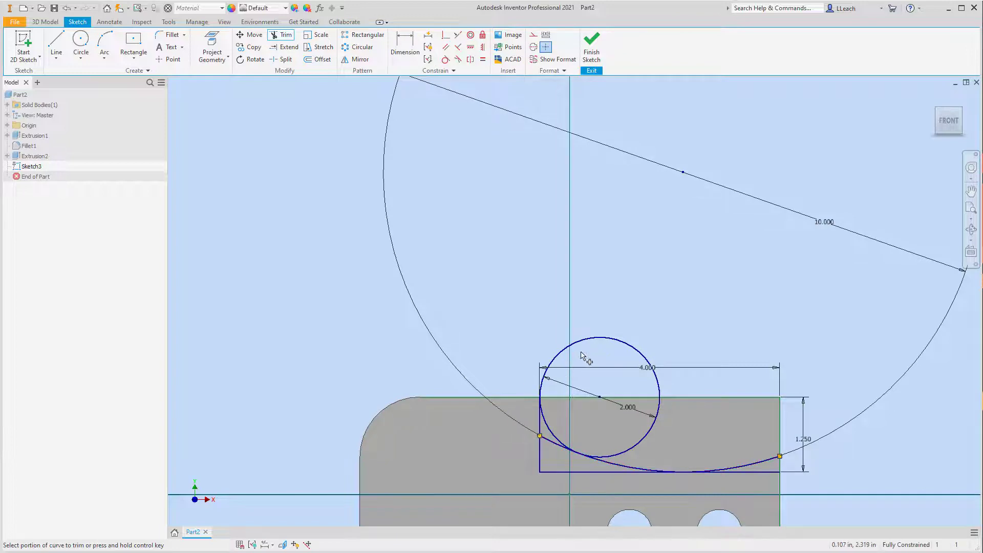
- Trim the 2 in circle, 10 in arc and notch lines to one continuous profile from the plate's top edge to its right edge
{"action": "left_click", "coordinate": [600, 338]}
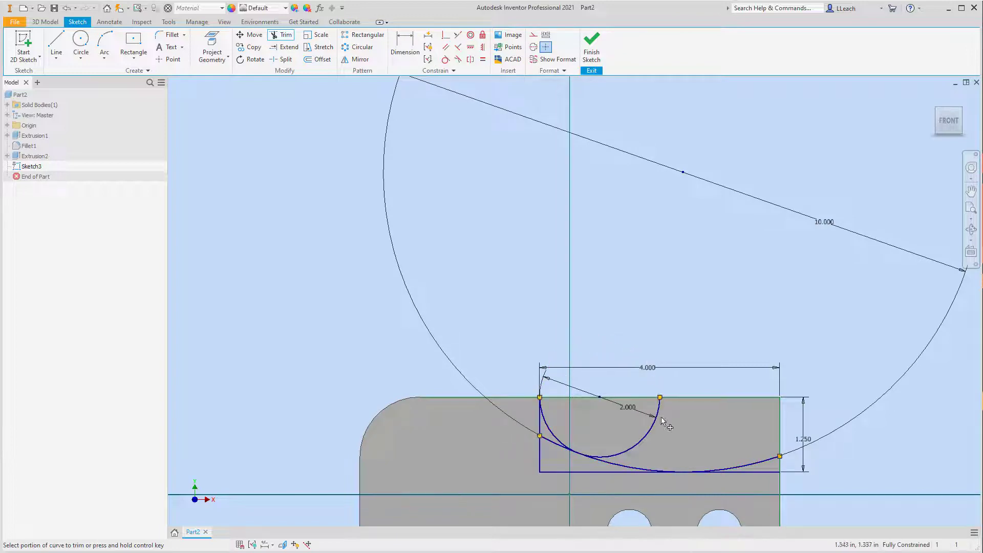
{"action": "left_click", "coordinate": [648, 432]}
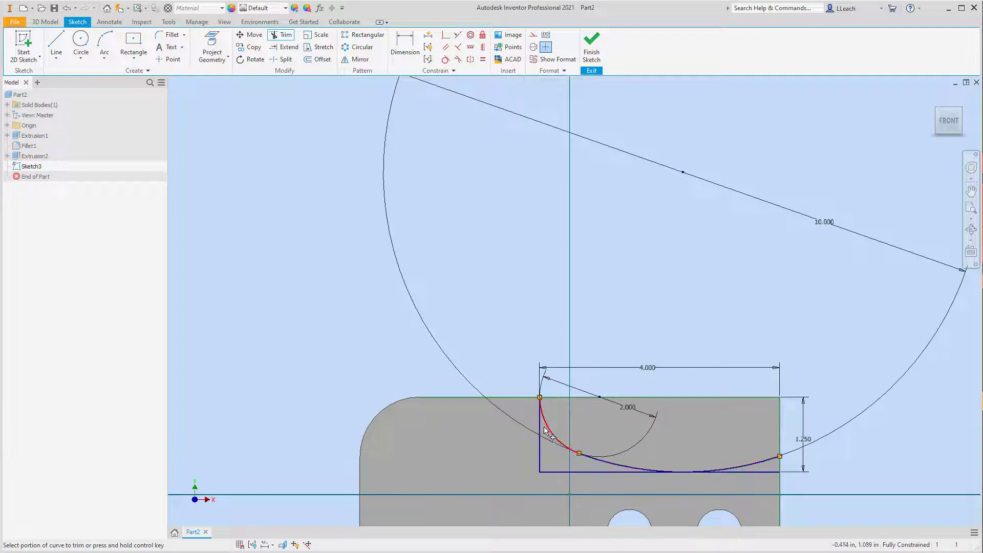
{"action": "left_click", "coordinate": [553, 441]}
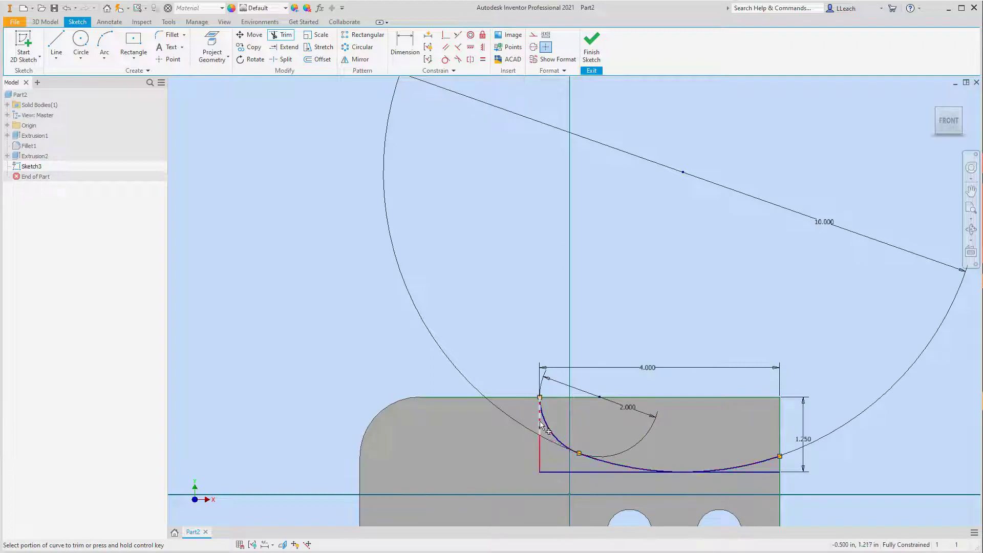
{"action": "left_click", "coordinate": [540, 451]}
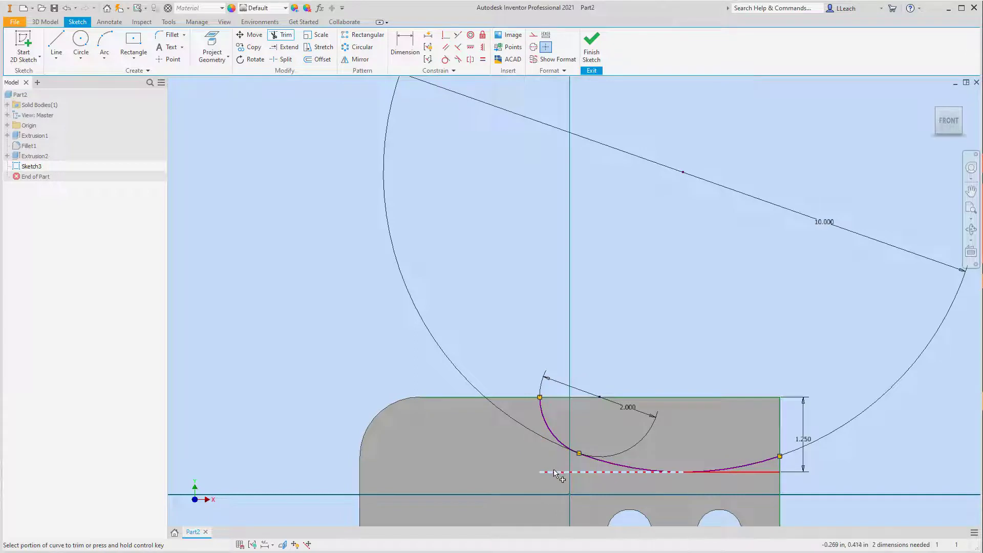
{"action": "left_click", "coordinate": [556, 471]}
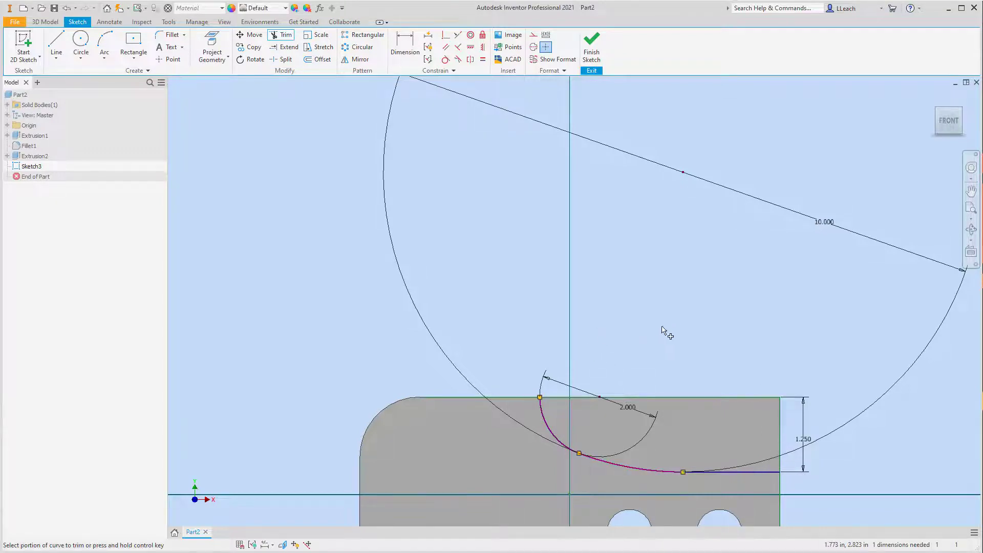
- Finish the sketch and extrude the trimmed profile as a cut through the plate's full thickness
{"action": "scroll", "coordinate": [655, 332], "scroll_direction": "down", "scroll_amount": 2}
{"action": "scroll", "coordinate": [655, 330], "scroll_direction": "up", "scroll_amount": 5}
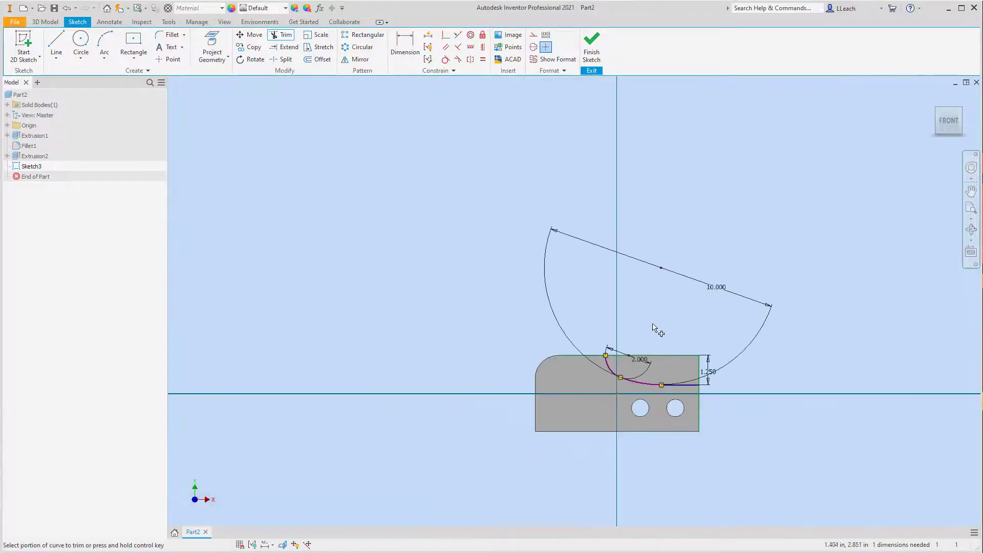
{"action": "middle_click_drag", "start_coordinate": [653, 328], "coordinate": [645, 335]}
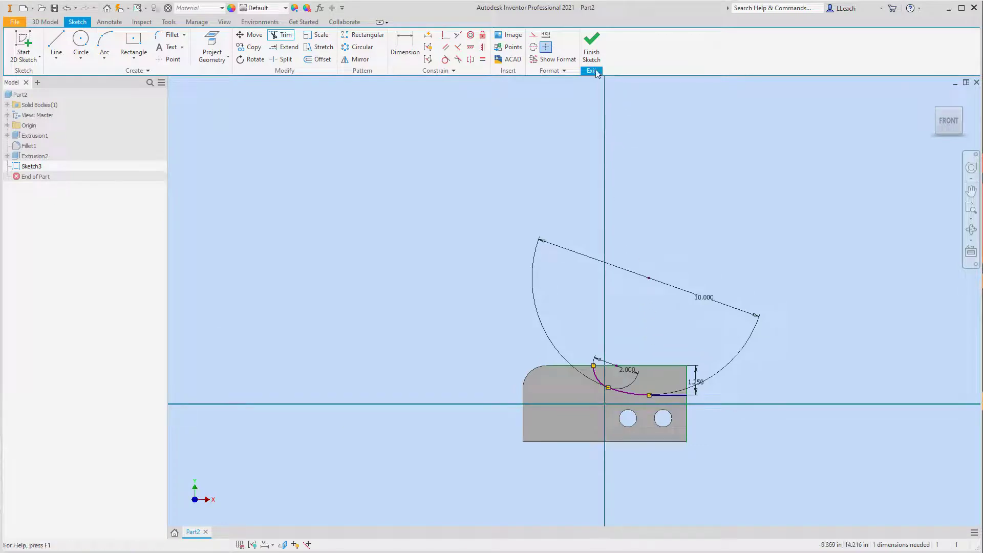
{"action": "left_click", "coordinate": [592, 47]}
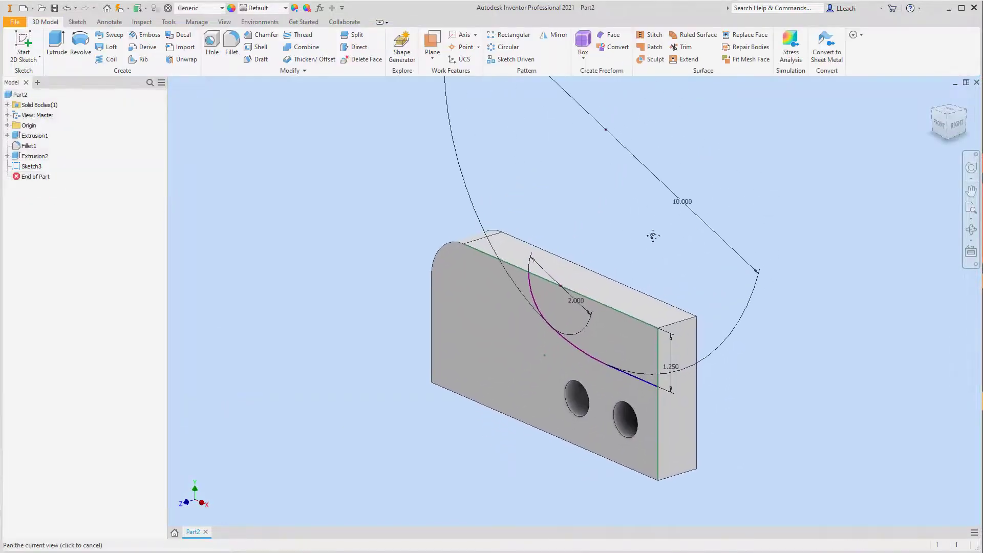
{"action": "left_click", "coordinate": [57, 43]}
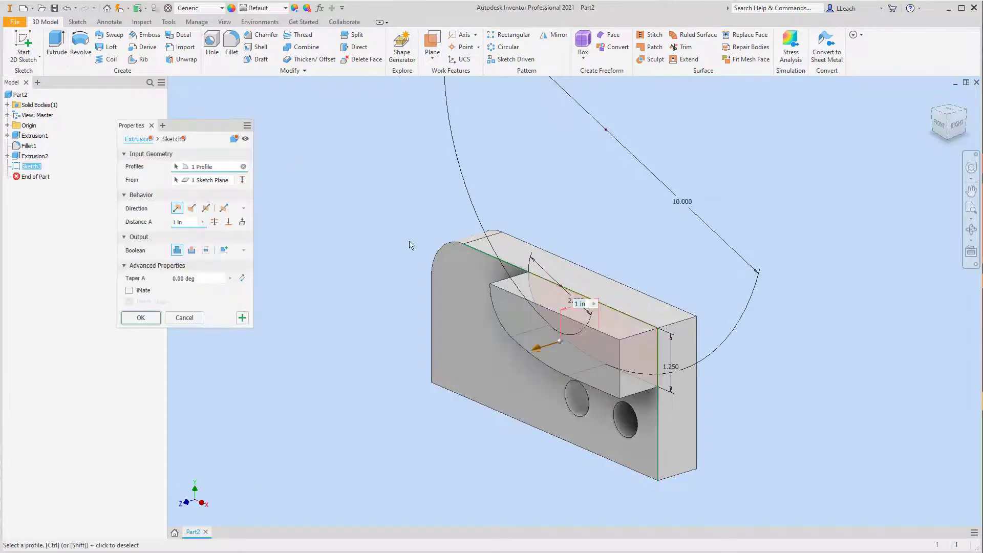
{"action": "left_click", "coordinate": [191, 250]}
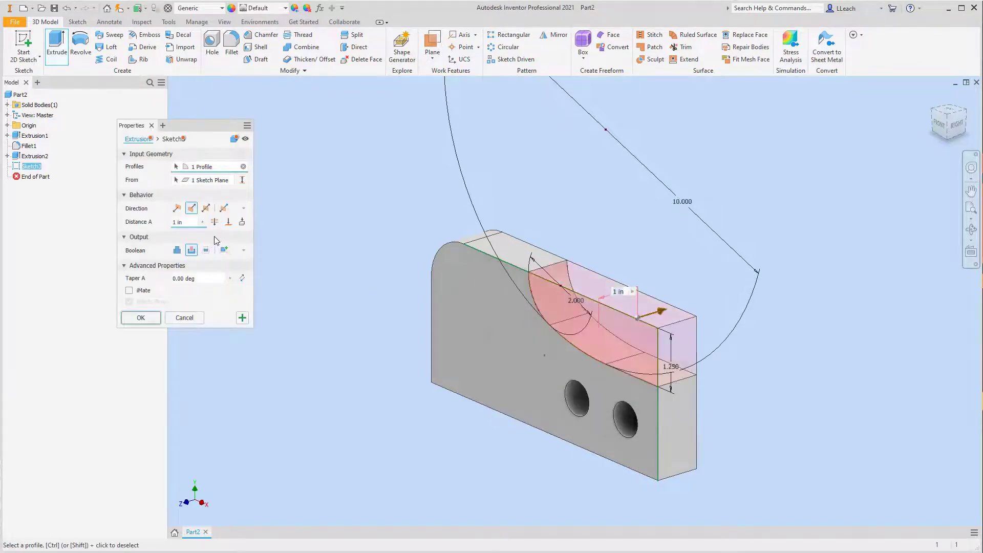
{"action": "left_click", "coordinate": [215, 224]}
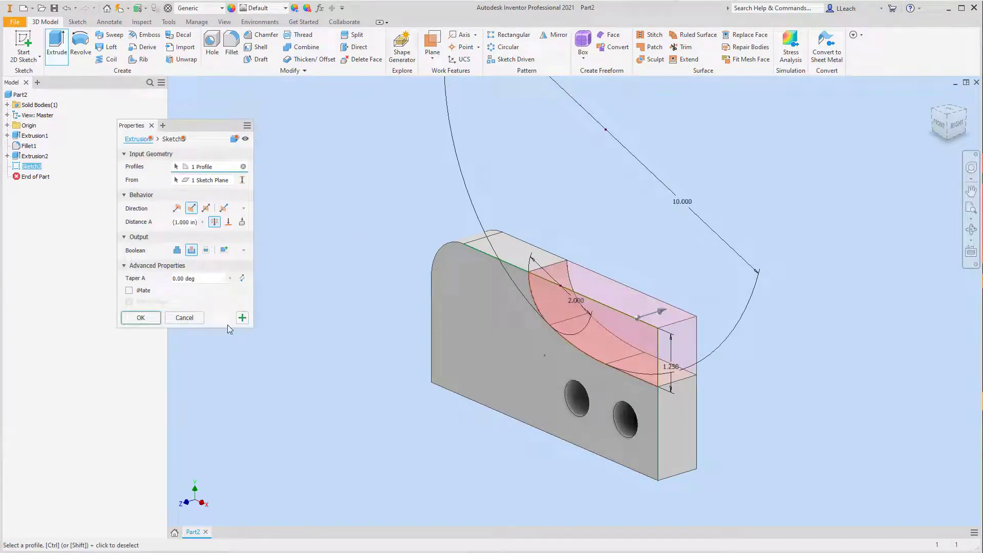
{"action": "left_click", "coordinate": [148, 322]}
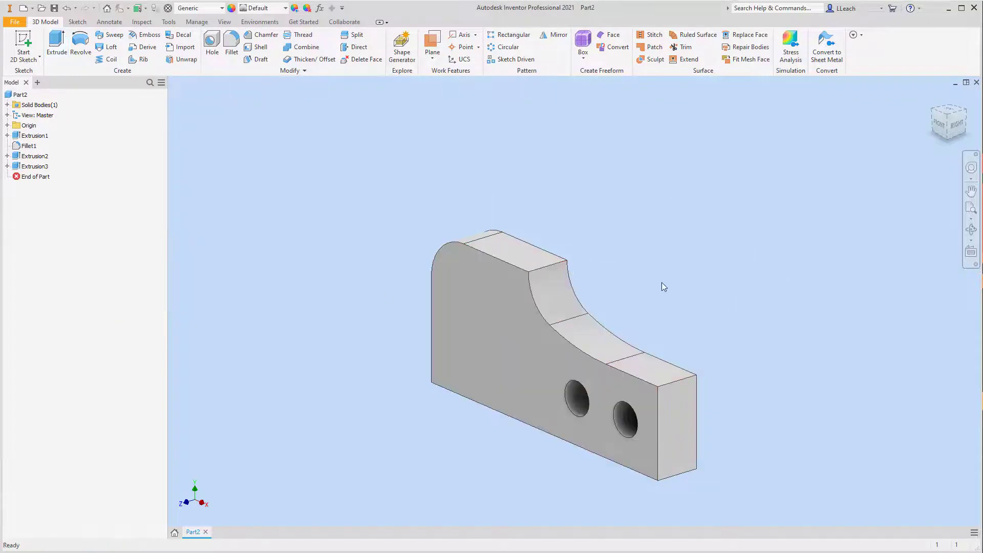
- Fillet the plate's right-end upper edge beside the cutout with a 0.5 in radius
{"action": "middle_click_drag", "start_coordinate": [700, 279], "coordinate": [726, 283]}
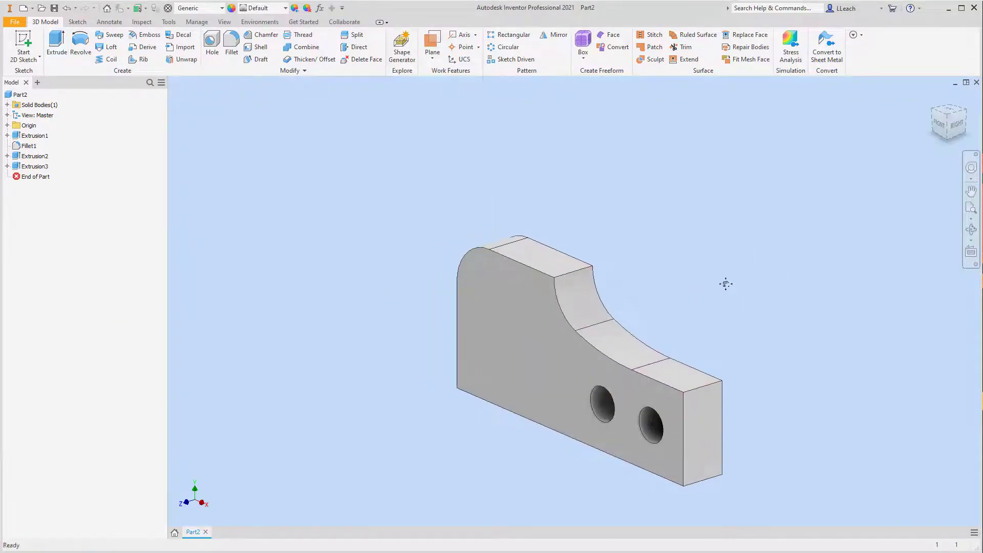
{"action": "left_click", "coordinate": [231, 43]}
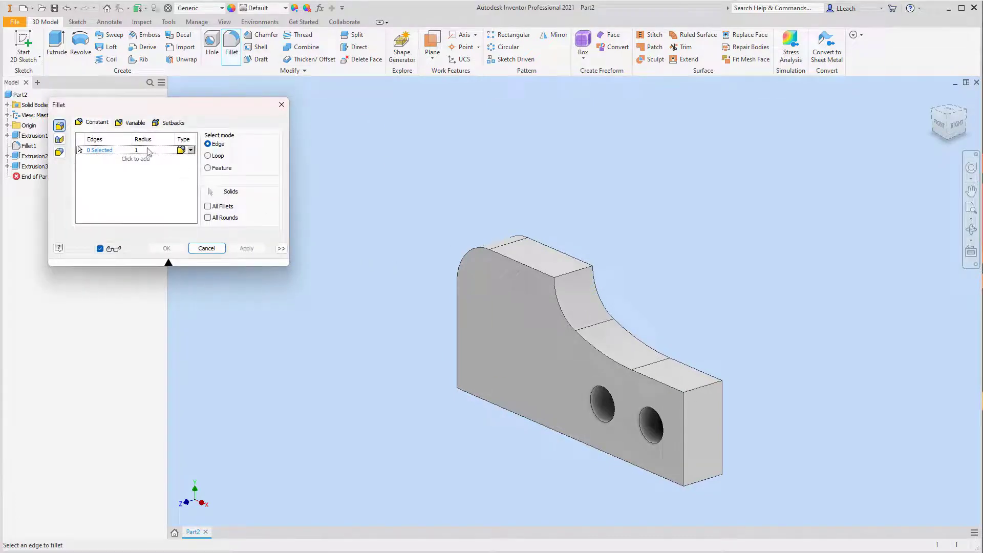
{"action": "key", "text": "BackSpace"}
{"action": "left_click", "coordinate": [706, 386]}
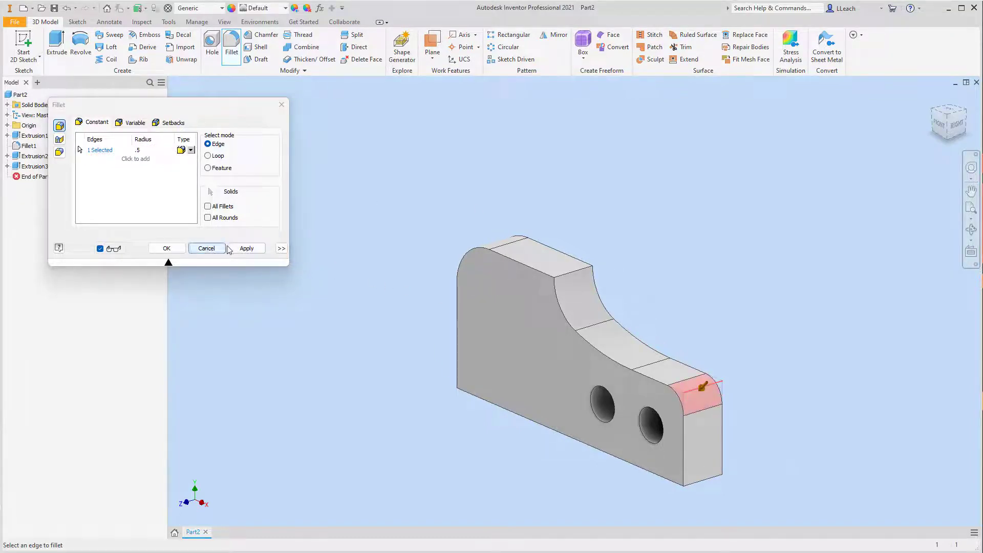
{"action": "left_click", "coordinate": [246, 247]}
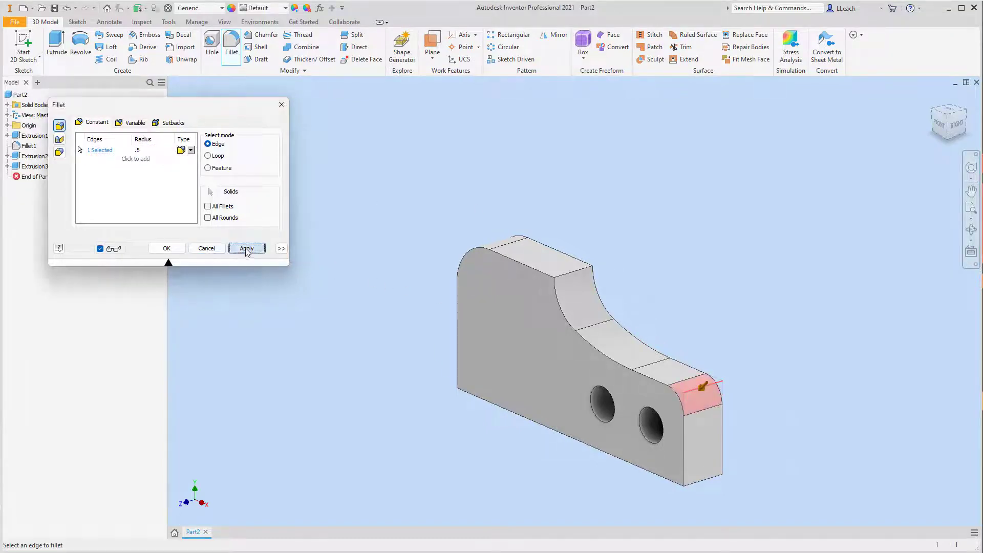
{"action": "left_click", "coordinate": [281, 104]}
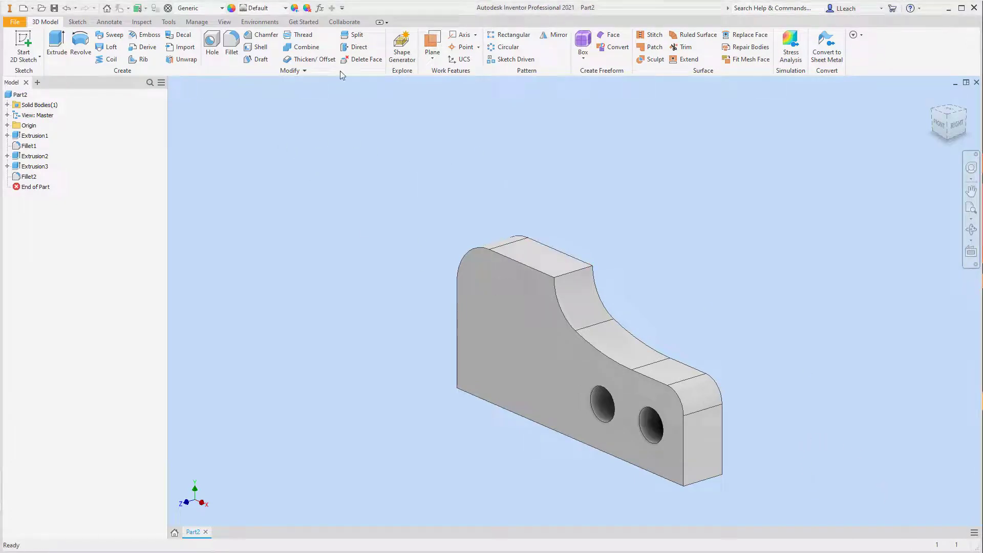
- Sketch a two-point rectangle about 3.38 in wide on the front face, from the plate's left edge to below its bottom edge
{"action": "left_click", "coordinate": [29, 62]}
{"action": "left_click", "coordinate": [35, 74]}
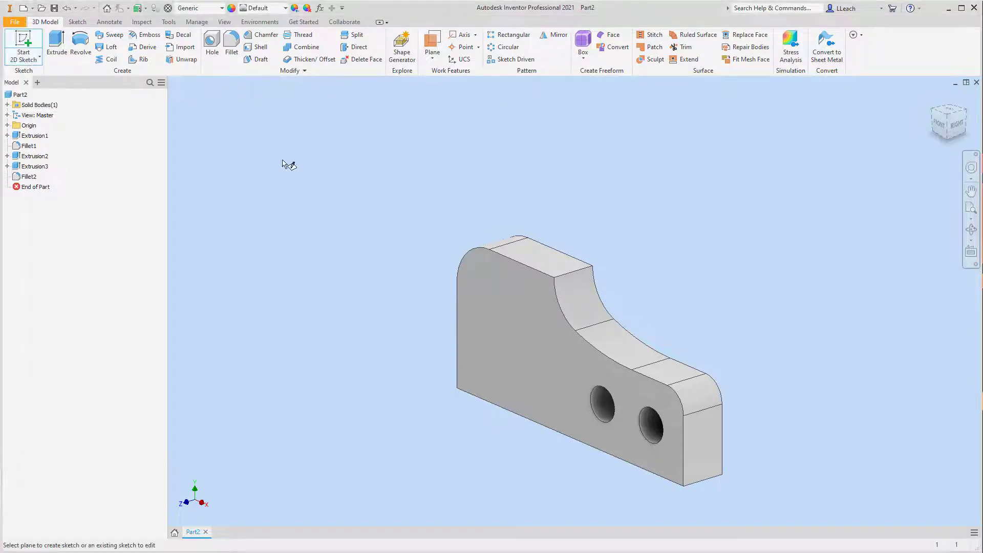
{"action": "left_click", "coordinate": [486, 351]}
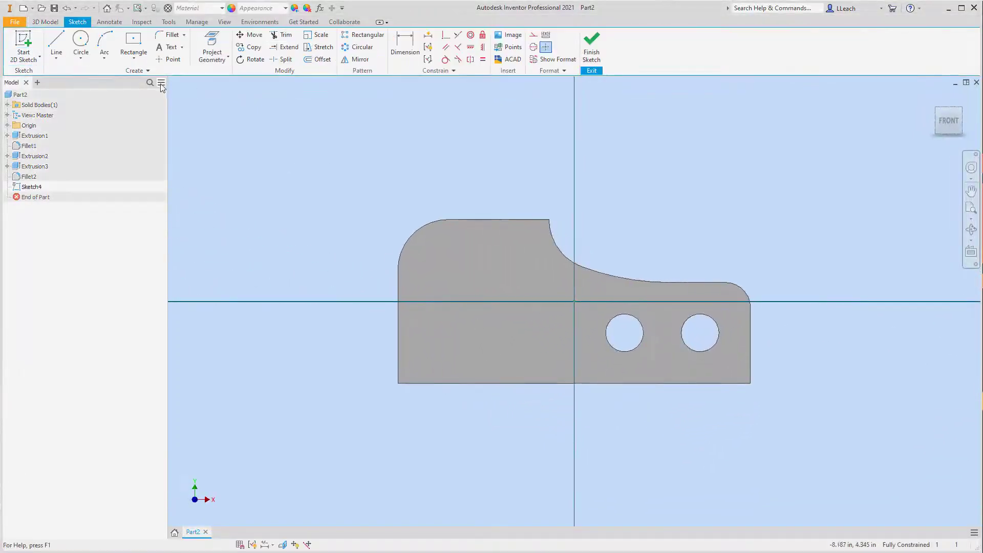
{"action": "left_click", "coordinate": [134, 57]}
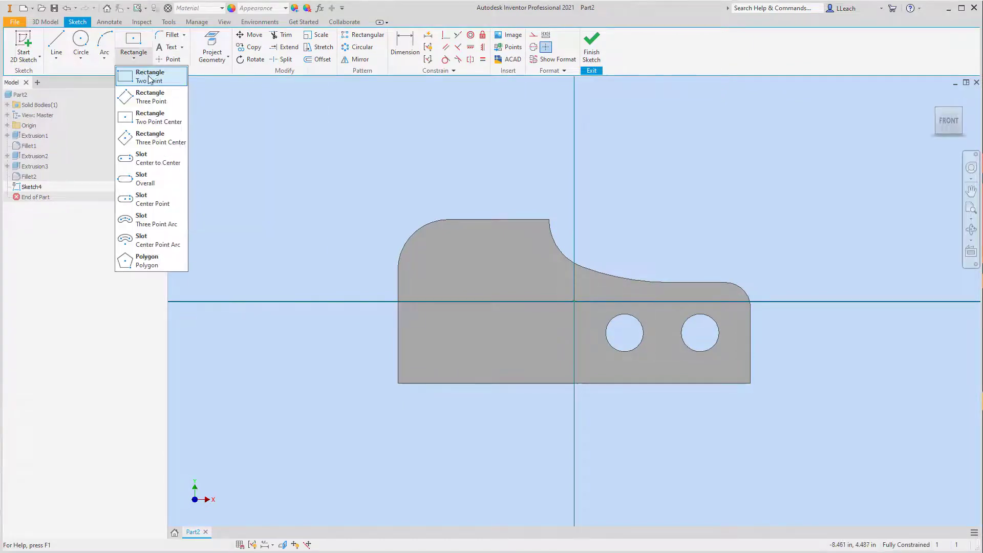
{"action": "left_click", "coordinate": [151, 78]}
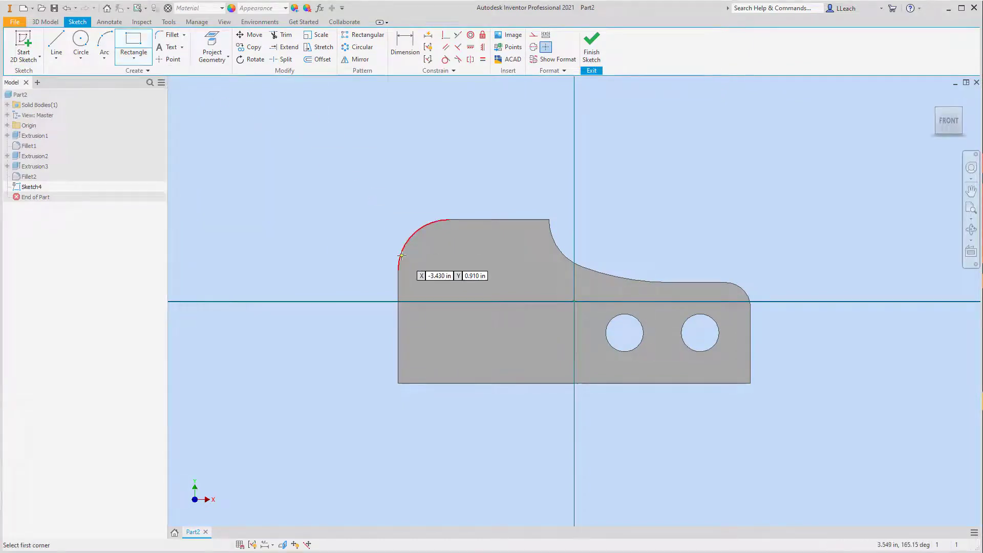
{"action": "left_click", "coordinate": [399, 308]}
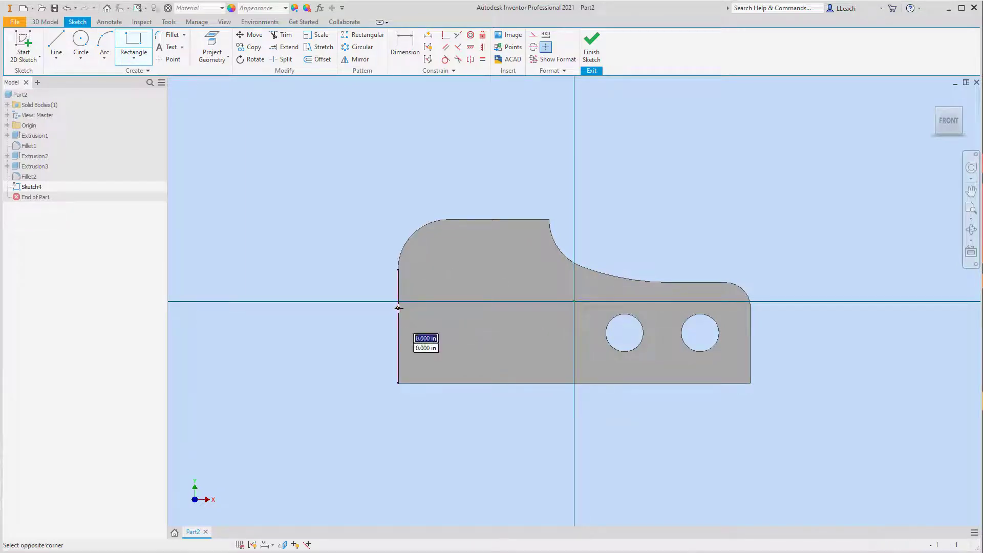
{"action": "left_click", "coordinate": [568, 414]}
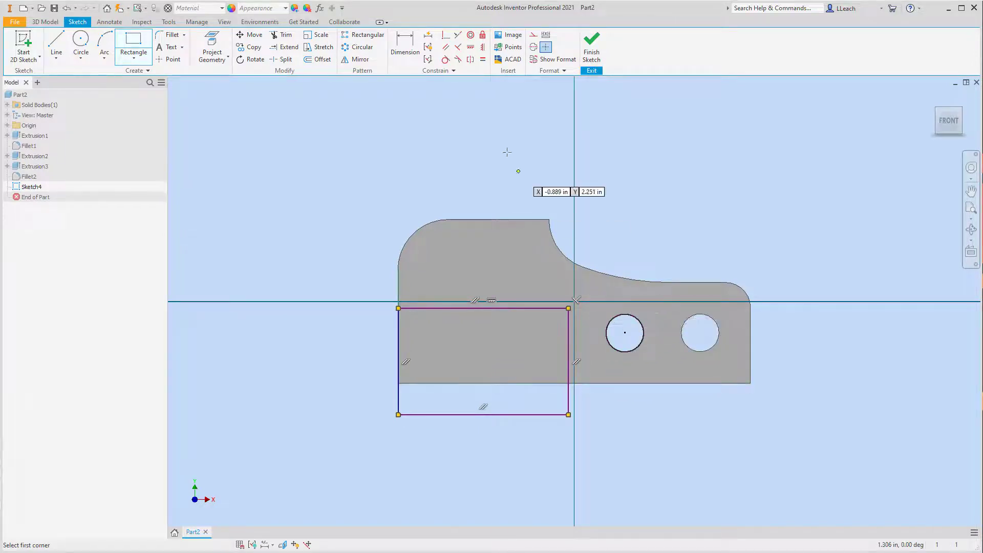
- Dimension the rectangle's width between the plate's left edge and the rectangle's right side as 3.5 in
{"action": "left_click", "coordinate": [404, 46]}
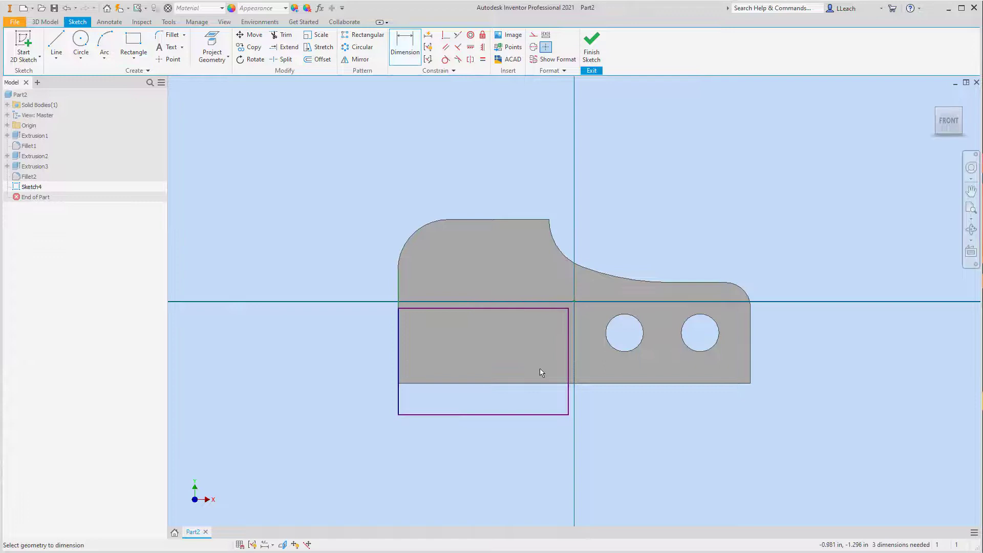
{"action": "left_click", "coordinate": [567, 370]}
{"action": "left_click", "coordinate": [401, 373]}
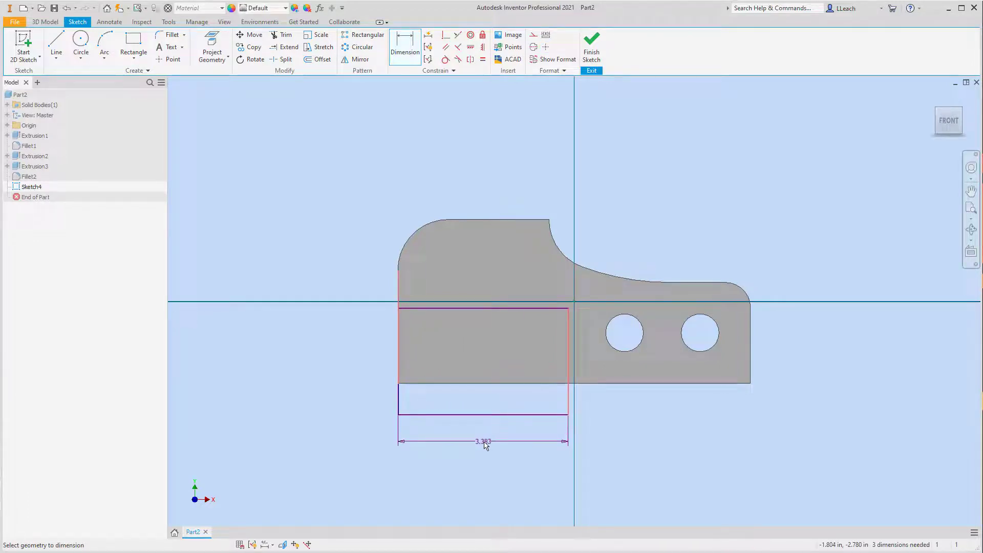
{"action": "left_click", "coordinate": [485, 445]}
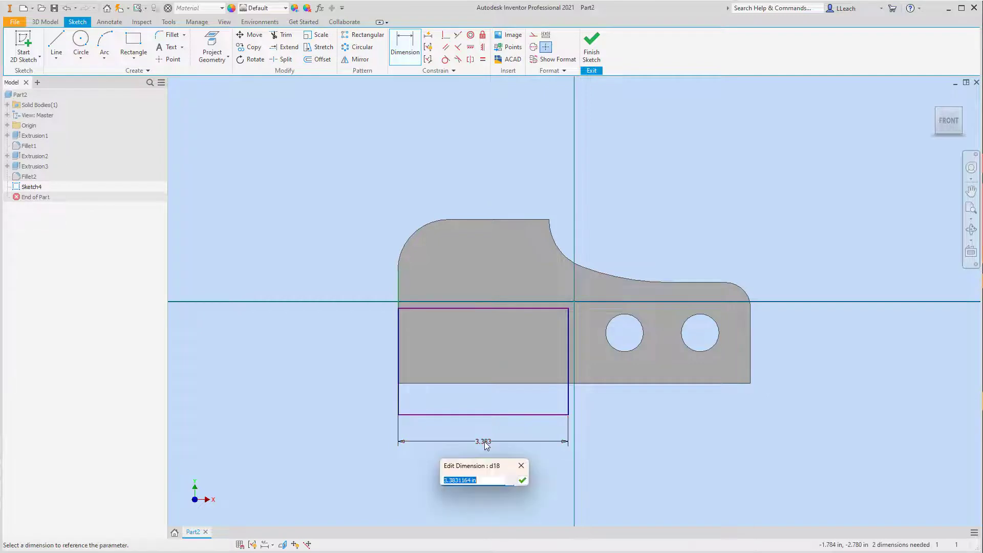
{"action": "type", "text": "3.5"}
{"action": "key", "text": "Return"}
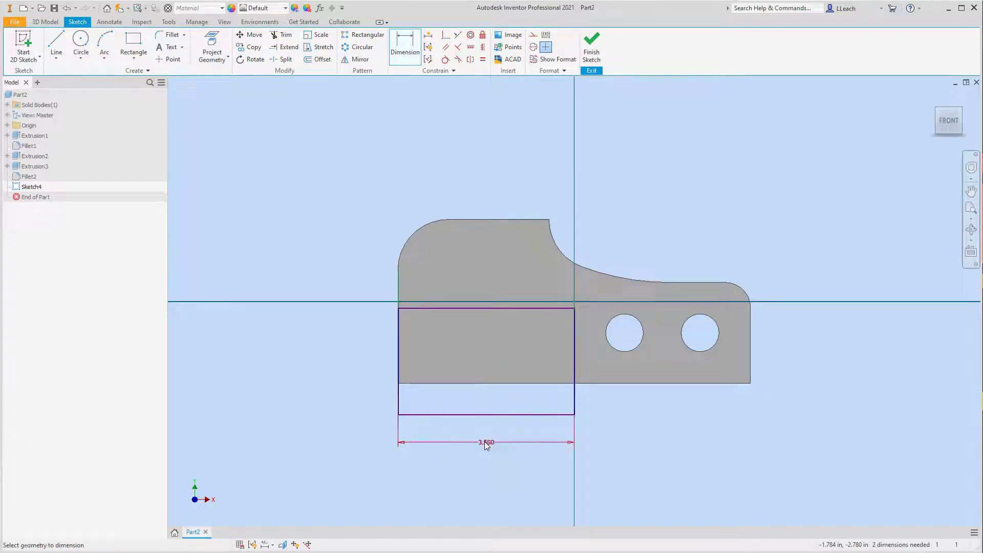
- Dimension the rectangle's bottom line 0.75 in below the plate's bottom edge
{"action": "left_click", "coordinate": [597, 384]}
{"action": "left_click", "coordinate": [568, 413]}
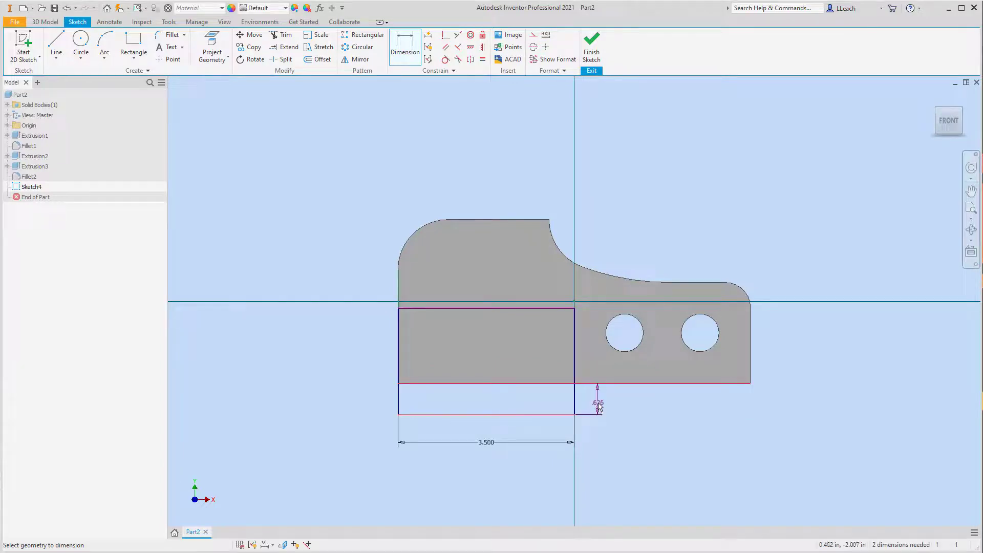
{"action": "left_click", "coordinate": [598, 405]}
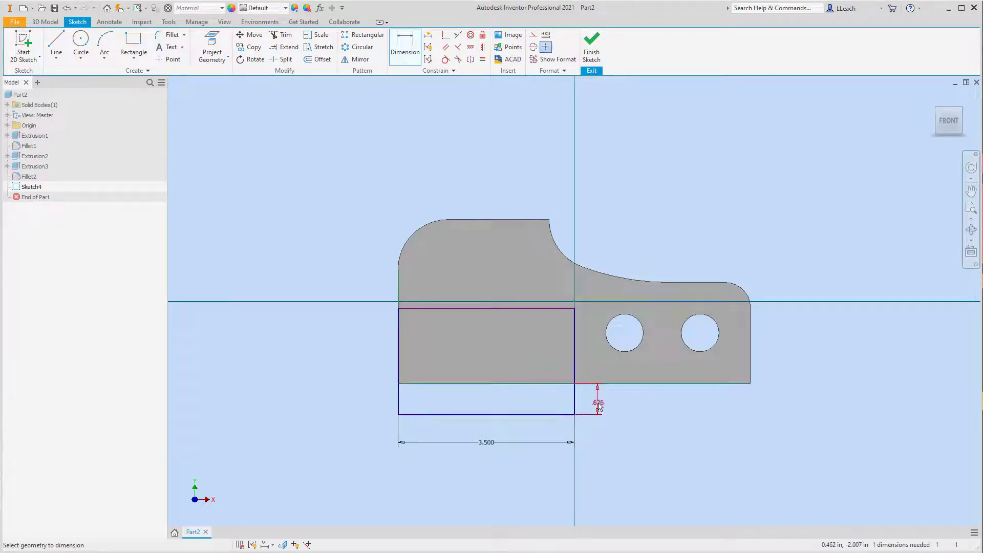
{"action": "type", "text": ".75"}
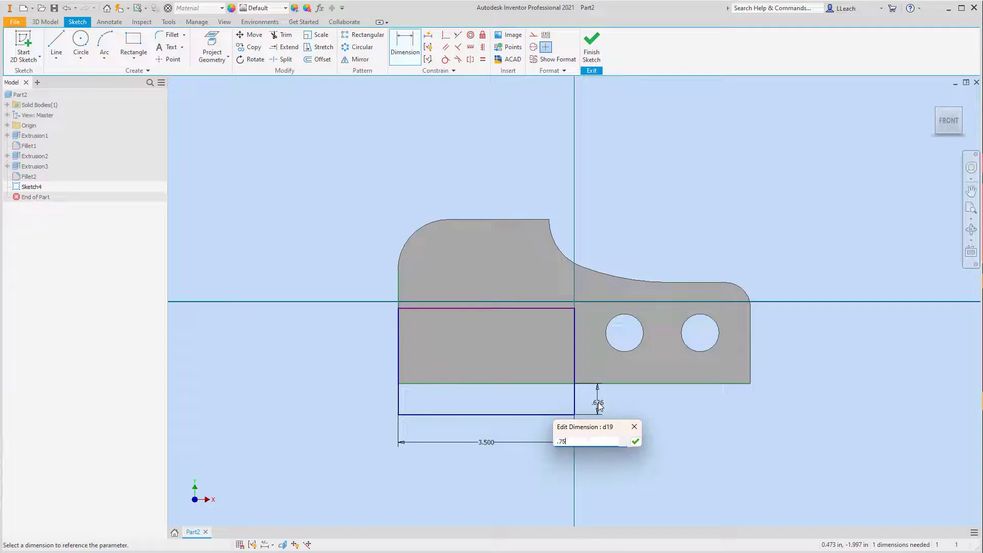
{"action": "key", "text": "Return"}
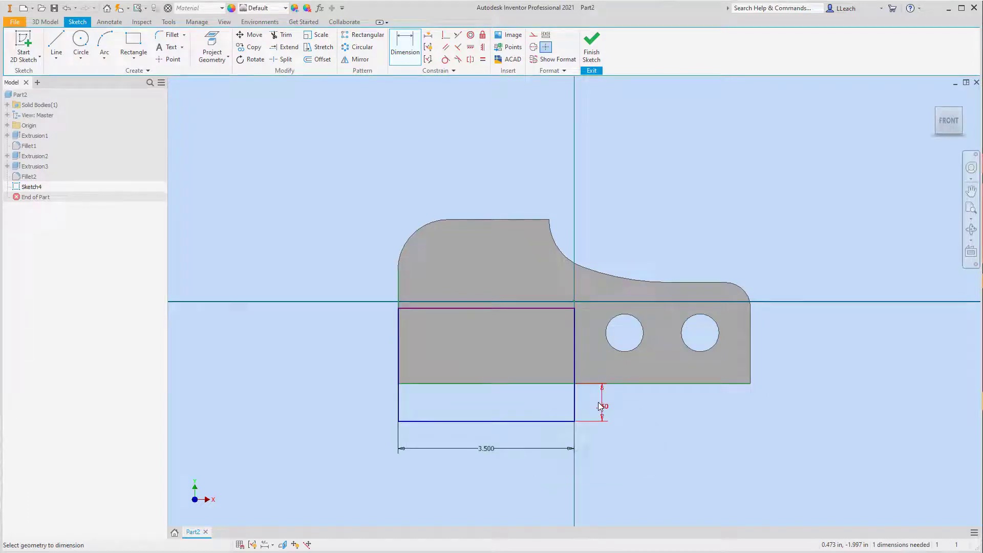
- Dimension the rectangle's height between its top and bottom lines as 1.75 in
{"action": "left_click", "coordinate": [450, 308]}
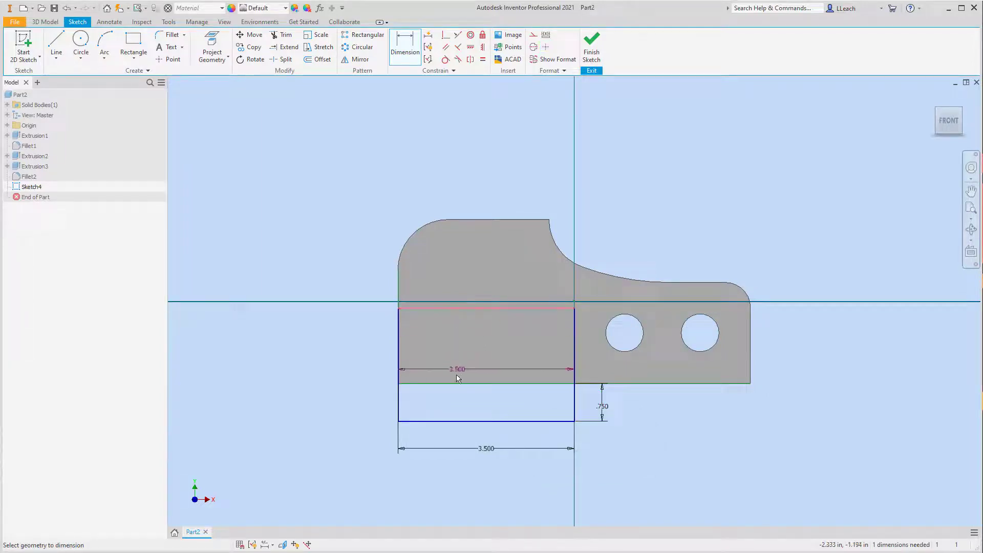
{"action": "left_click", "coordinate": [439, 421]}
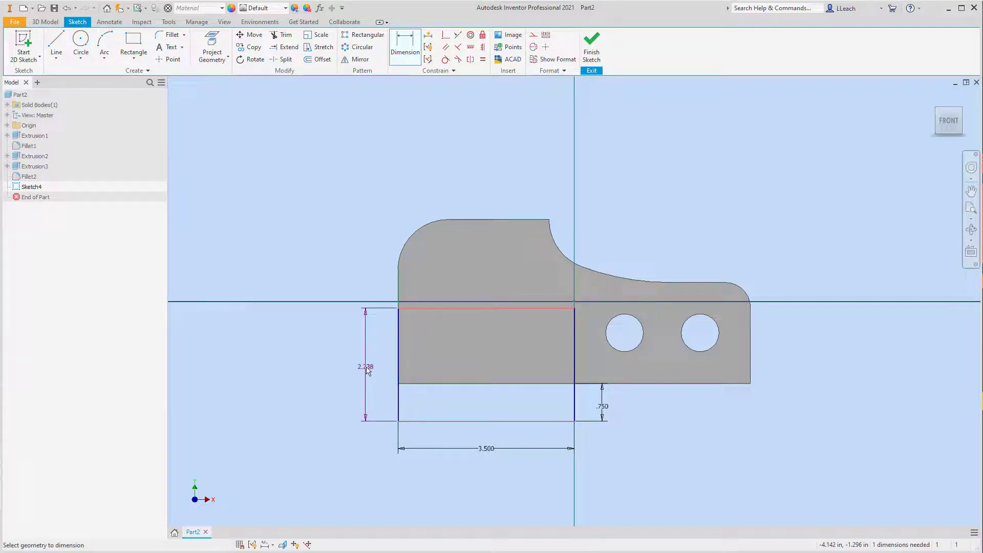
{"action": "left_click", "coordinate": [366, 371]}
{"action": "left_click", "coordinate": [369, 371]}
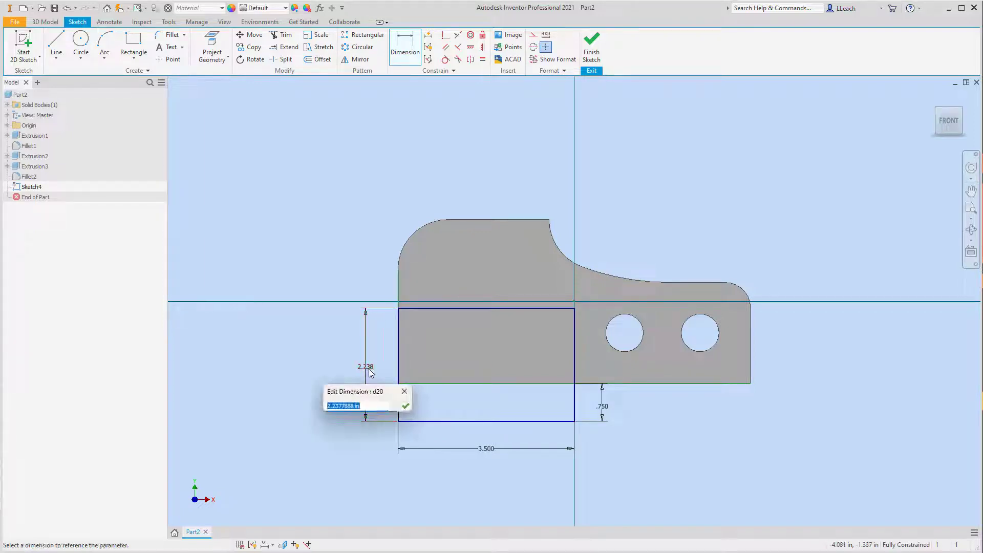
{"action": "type", "text": "1.75"}
{"action": "key", "text": "Return"}
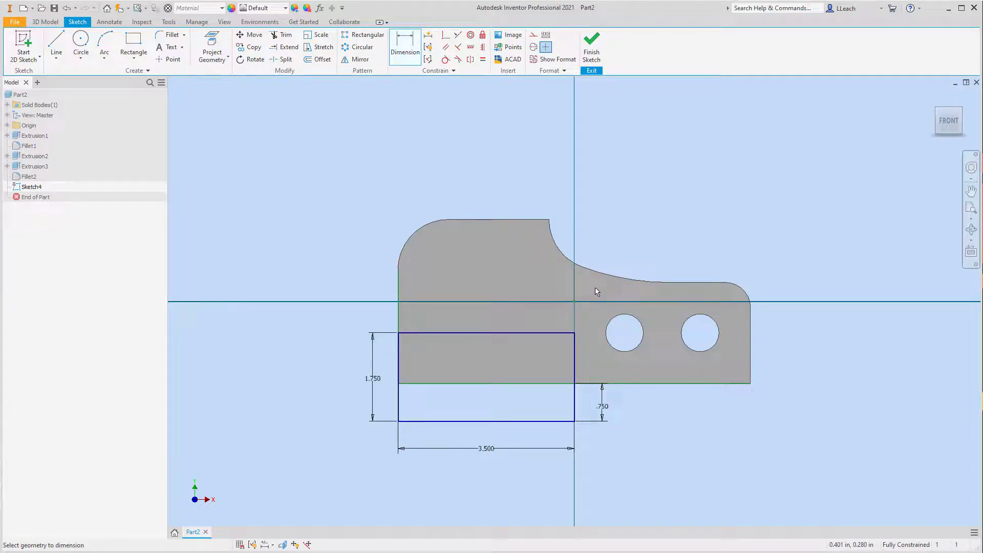
- Sketch a diagonal line from about 1.95 in along the rectangle's top line to where its right side meets the plate's bottom edge
{"action": "left_click", "coordinate": [57, 58]}
{"action": "left_click", "coordinate": [73, 75]}
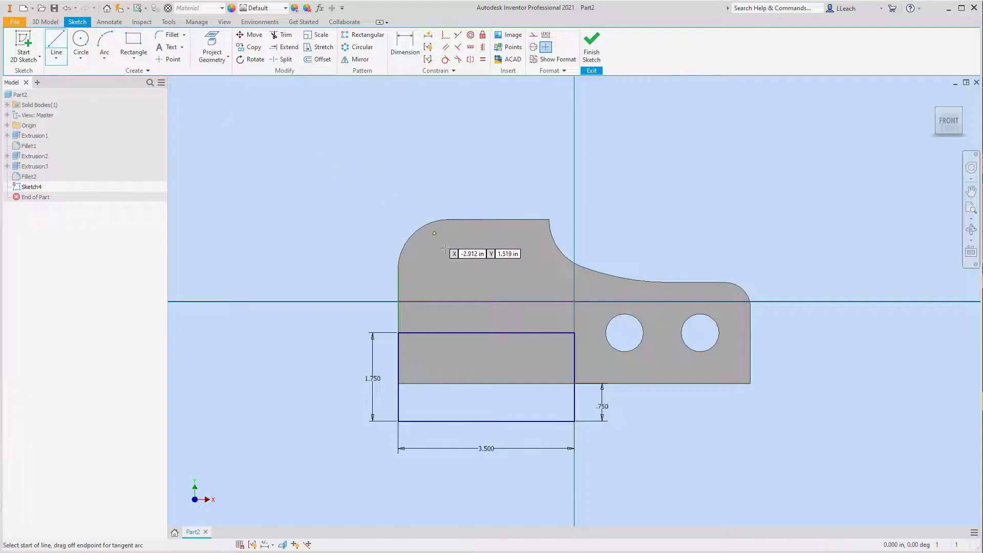
{"action": "left_click", "coordinate": [495, 332]}
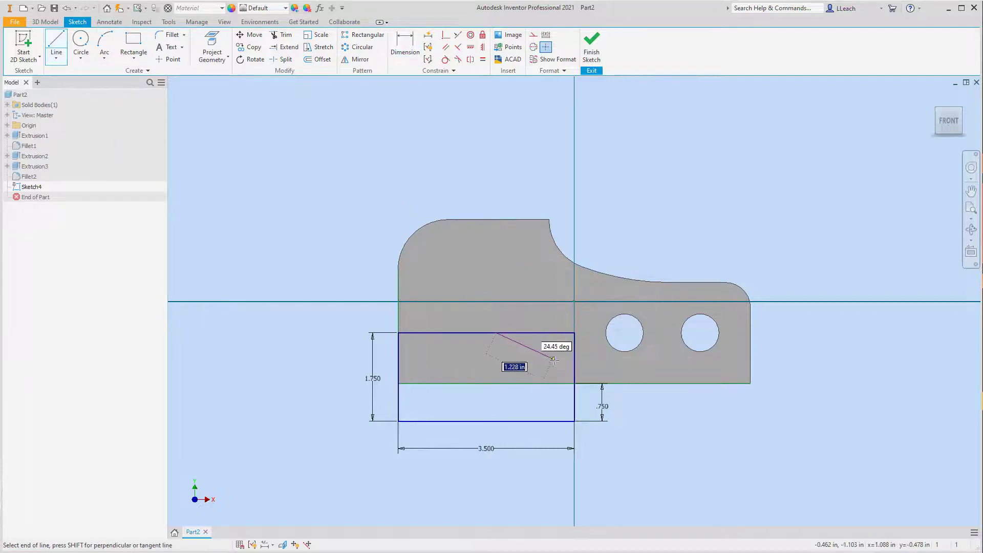
{"action": "left_click", "coordinate": [574, 383]}
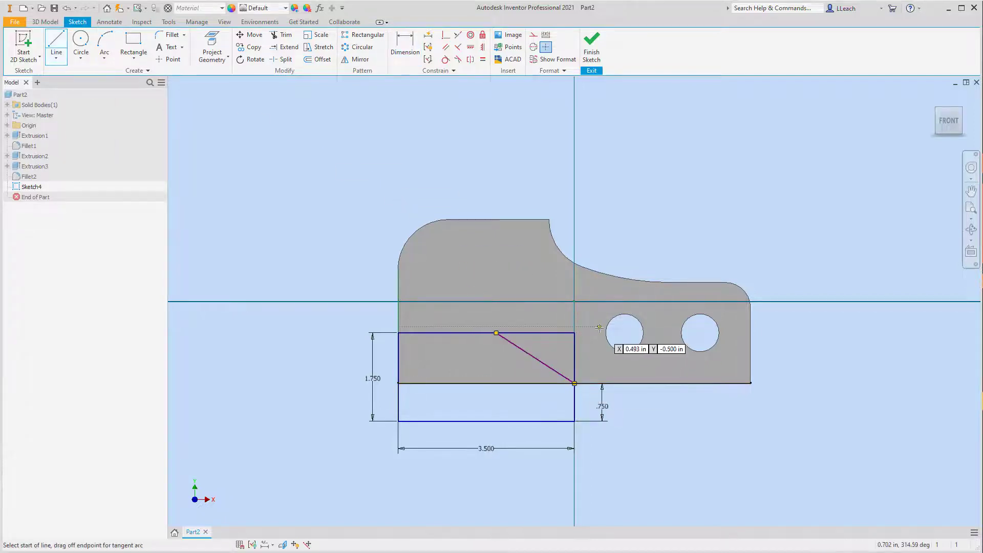
{"action": "key", "text": "Escape"}
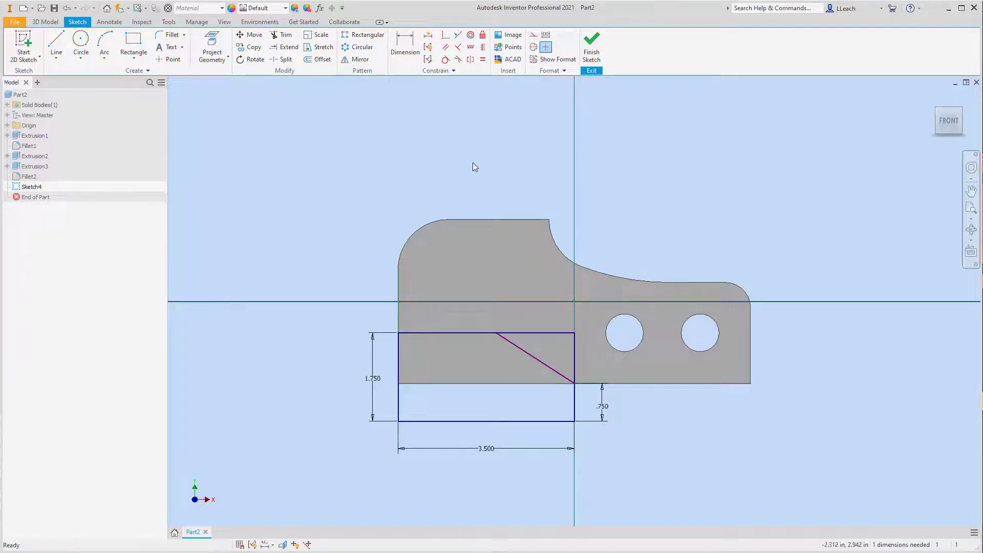
- Dimension the diagonal's upper endpoint 2.75 in from the rectangle's left side
{"action": "left_click", "coordinate": [404, 56]}
{"action": "left_click", "coordinate": [497, 333]}
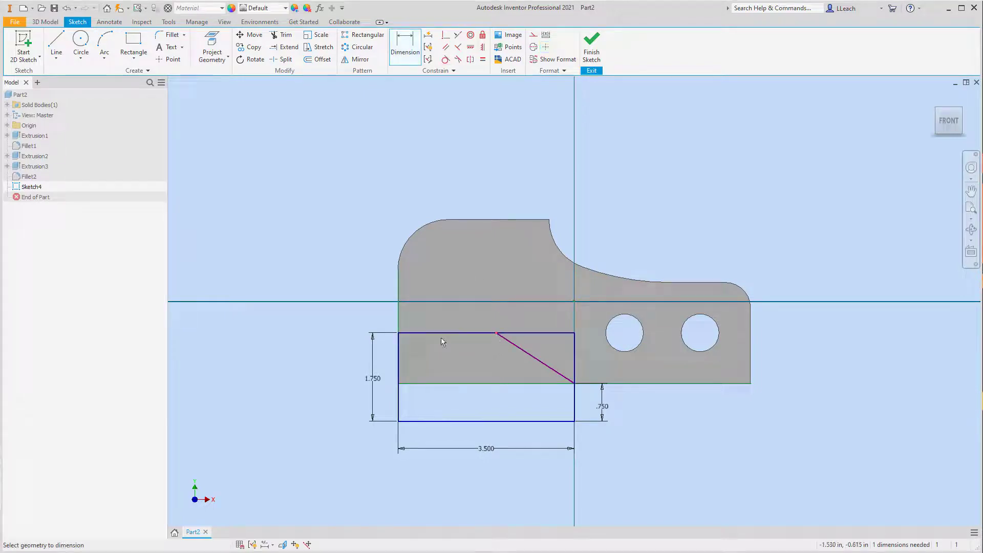
{"action": "left_click", "coordinate": [399, 357]}
{"action": "left_click", "coordinate": [440, 321]}
{"action": "type", "text": "2.75"}
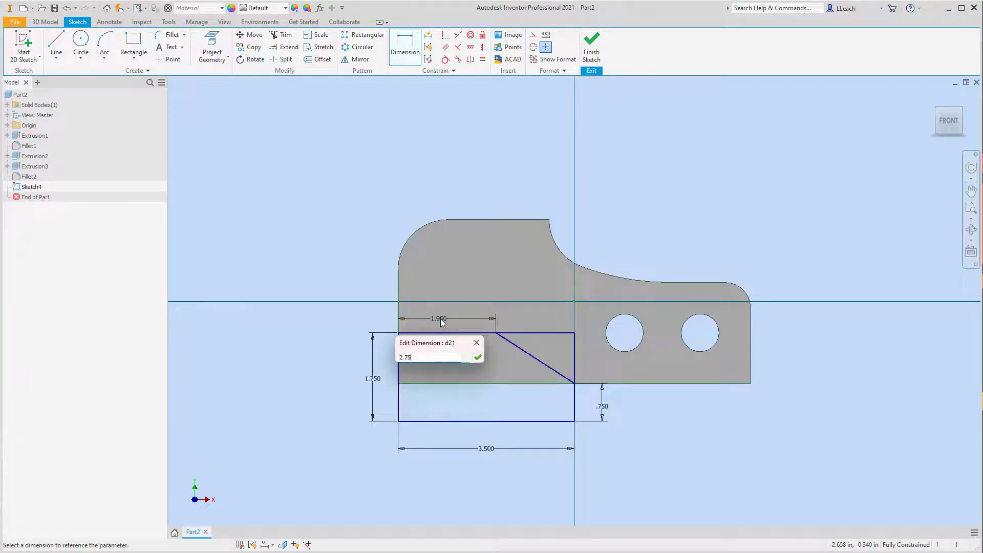
{"action": "key", "text": "Return"}
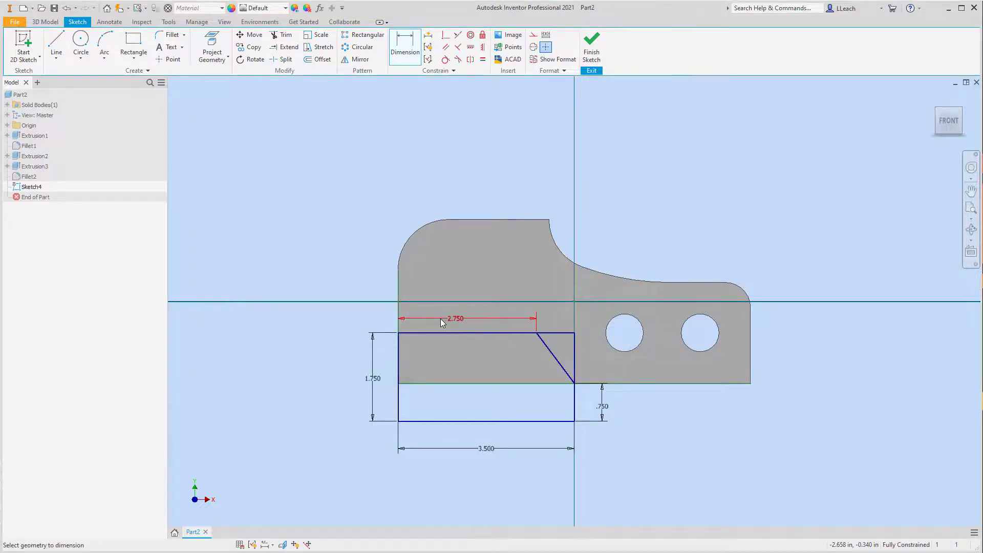
- Trim the rectangle's top line beyond the diagonal and delete the rectangle's right side line
{"action": "left_click", "coordinate": [286, 35]}
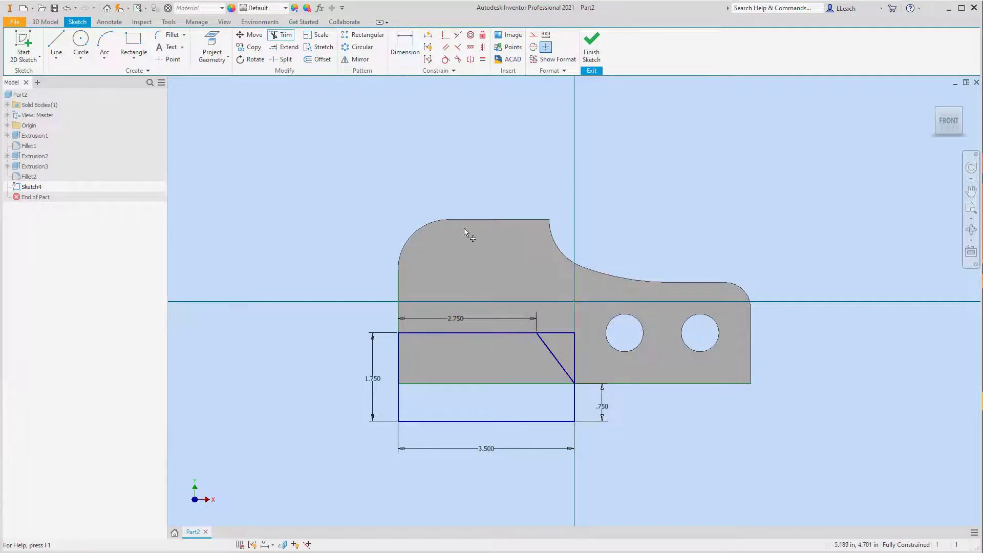
{"action": "left_click", "coordinate": [555, 334]}
{"action": "left_click", "coordinate": [574, 347]}
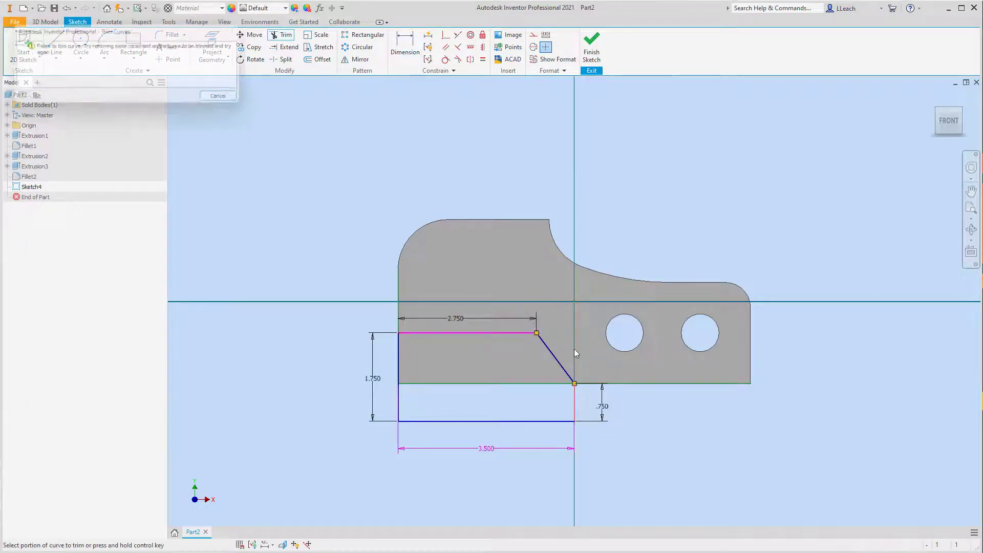
{"action": "left_click", "coordinate": [229, 100]}
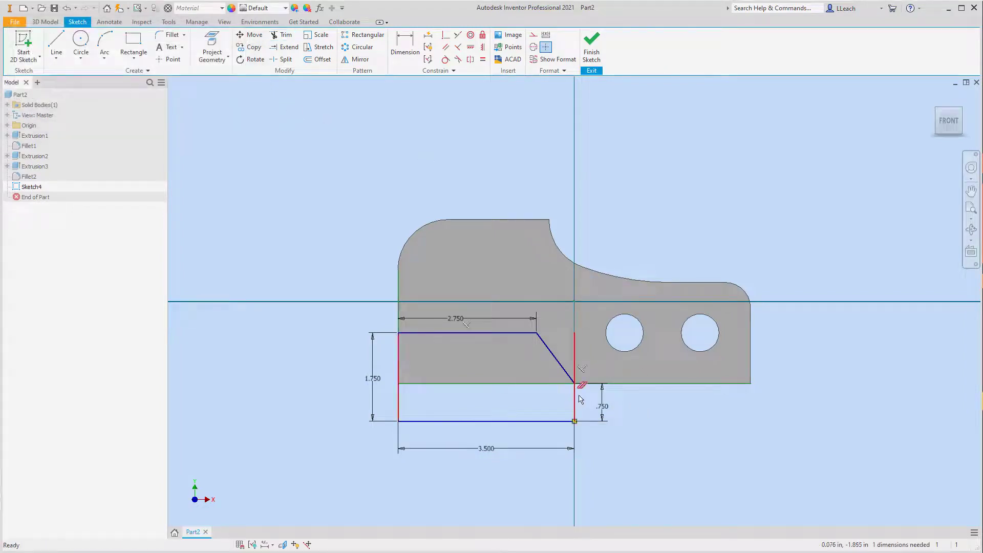
{"action": "key", "text": "Delete"}
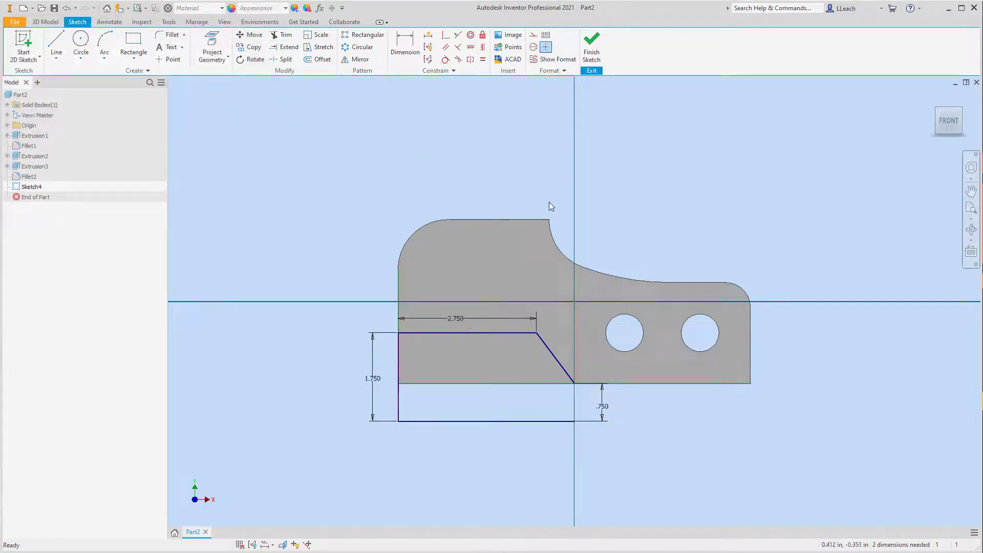
- Close the profile with a vertical line from the diagonal's lower end to the bottom line's right end, and finish the sketch
{"action": "left_click", "coordinate": [59, 45]}
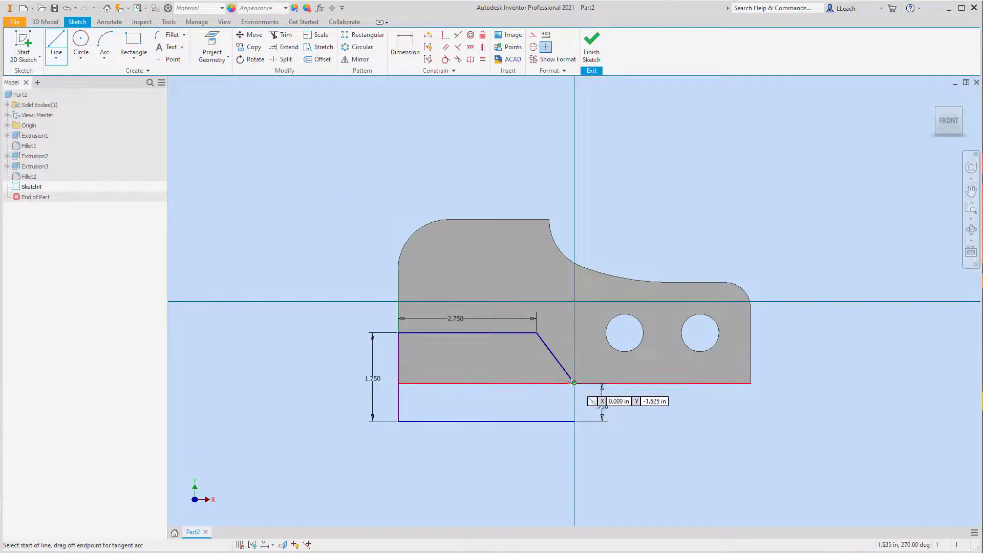
{"action": "left_click", "coordinate": [574, 384]}
{"action": "left_click", "coordinate": [574, 421]}
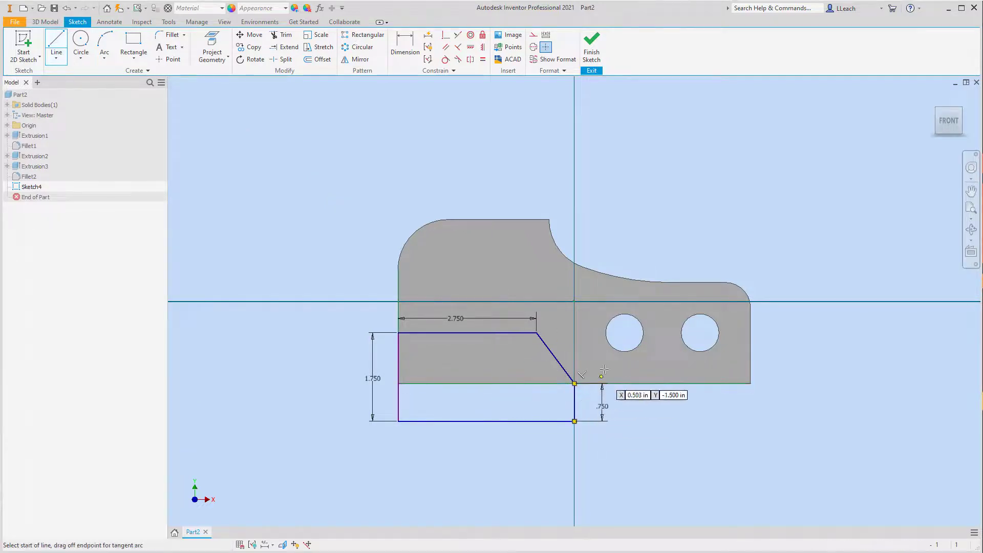
{"action": "key", "text": "Escape"}
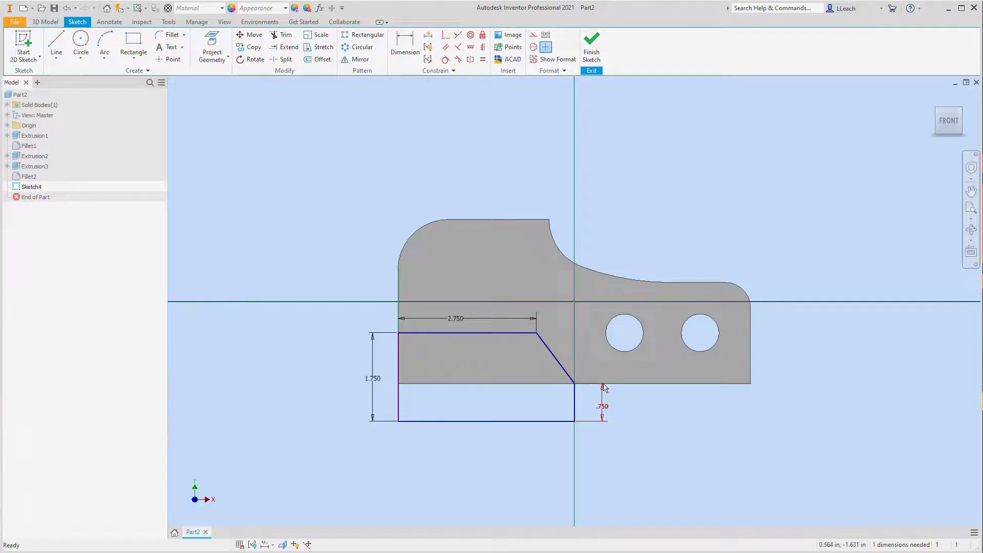
{"action": "left_click", "coordinate": [592, 46]}
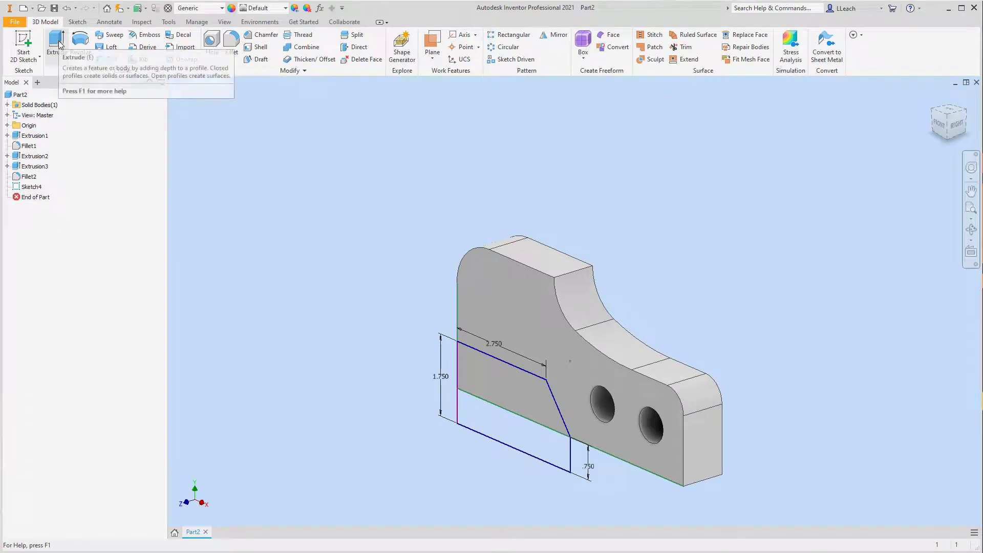
- Extrude both regions of the chamfered profile asymmetrically, 2 in for Distance A and 1 in for Distance B, joined to the plate
{"action": "left_click", "coordinate": [58, 45]}
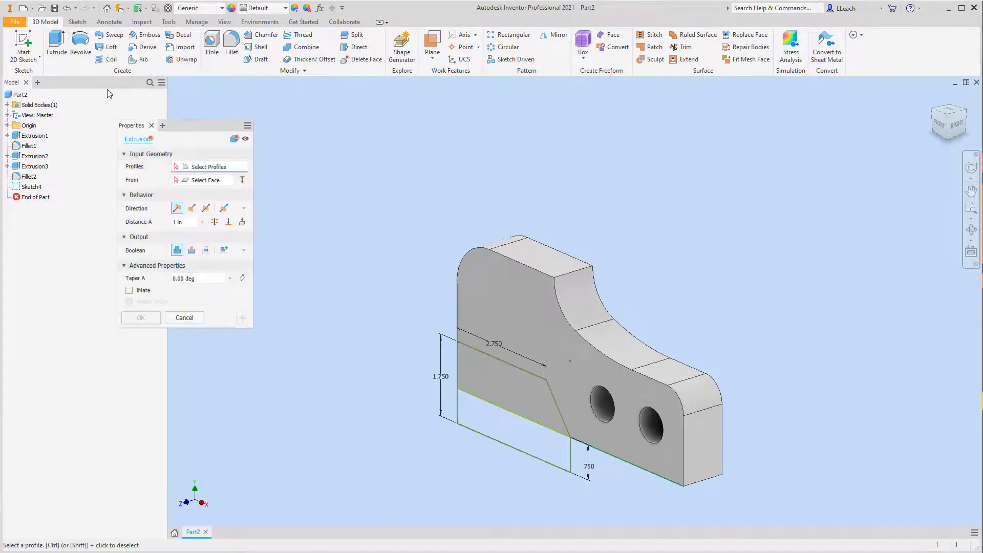
{"action": "left_click", "coordinate": [225, 209]}
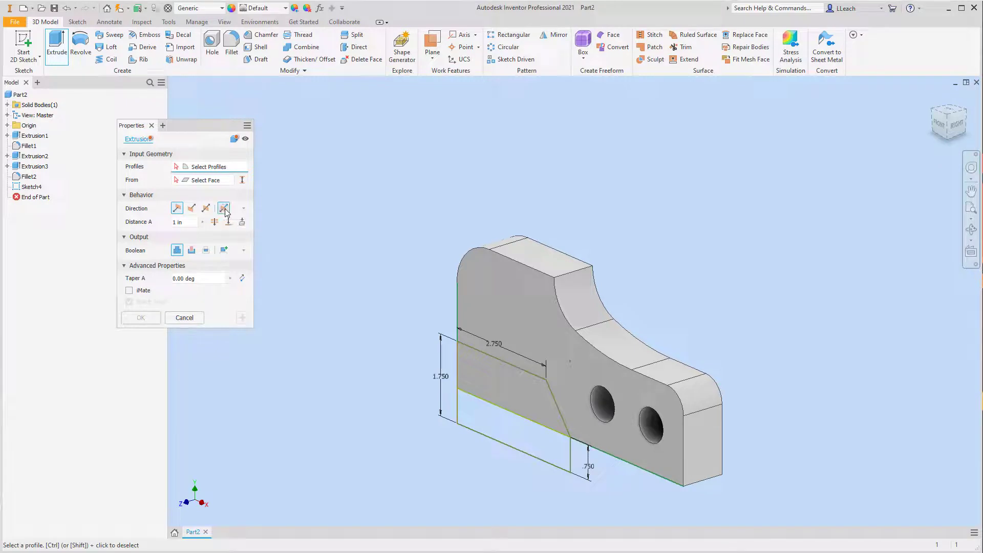
{"action": "left_click", "coordinate": [506, 394]}
{"action": "left_click", "coordinate": [503, 420]}
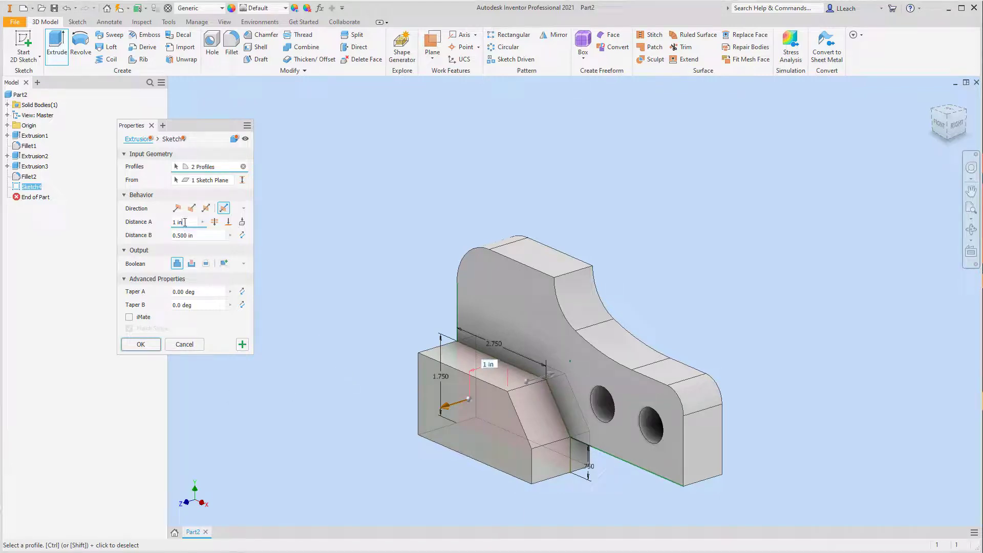
{"action": "left_click", "coordinate": [174, 222]}
{"action": "type", "text": "2"}
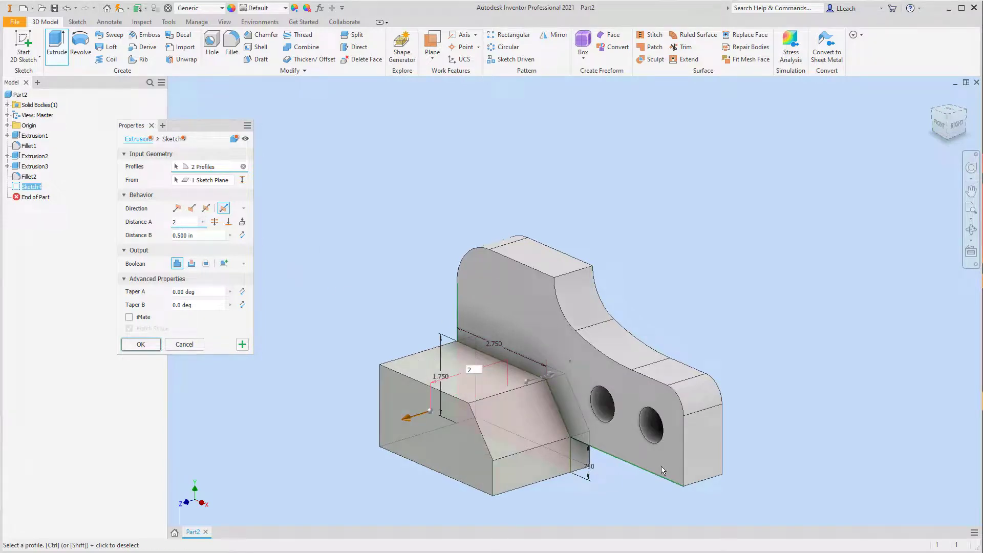
{"action": "left_click", "coordinate": [194, 236]}
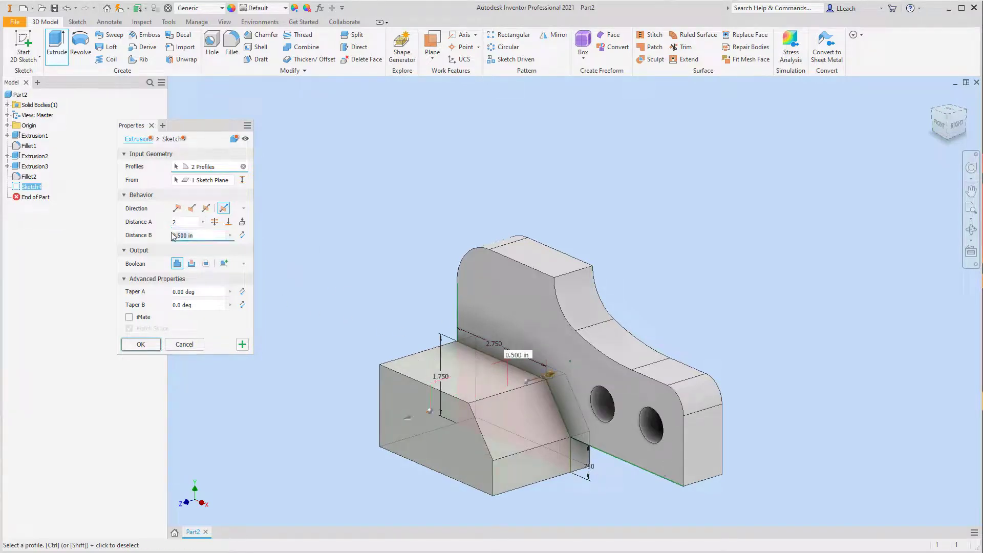
{"action": "type", "text": "1"}
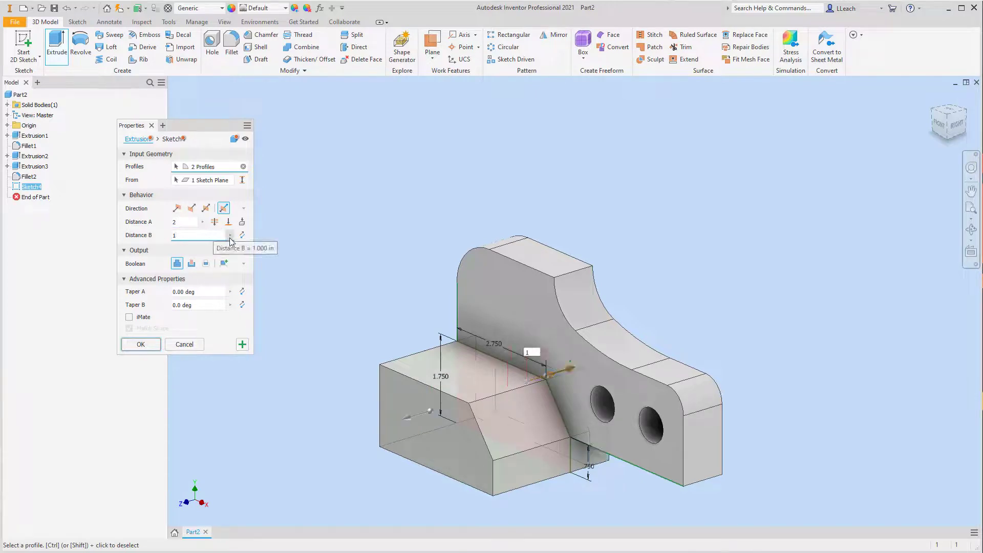
{"action": "left_click", "coordinate": [141, 345]}
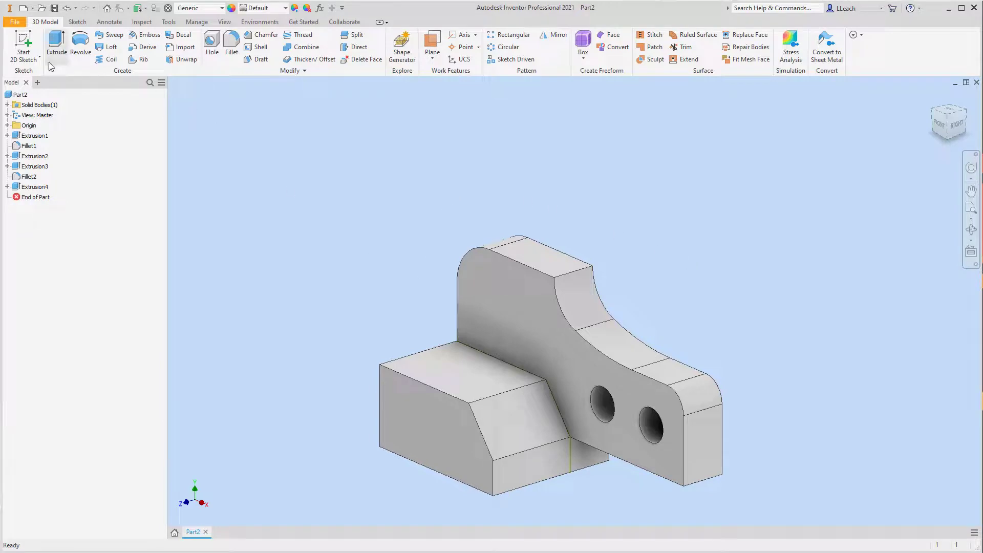
- Start a sketch on the front block's top face and draw a center-point circle centred about 1.26 in from its left edge
{"action": "left_click", "coordinate": [25, 61]}
{"action": "left_click", "coordinate": [37, 78]}
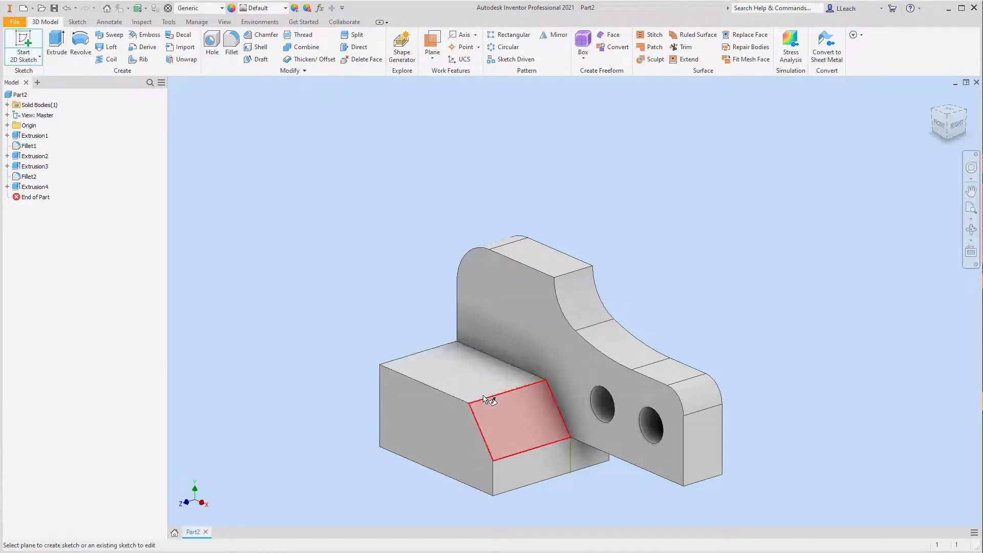
{"action": "left_click", "coordinate": [476, 370]}
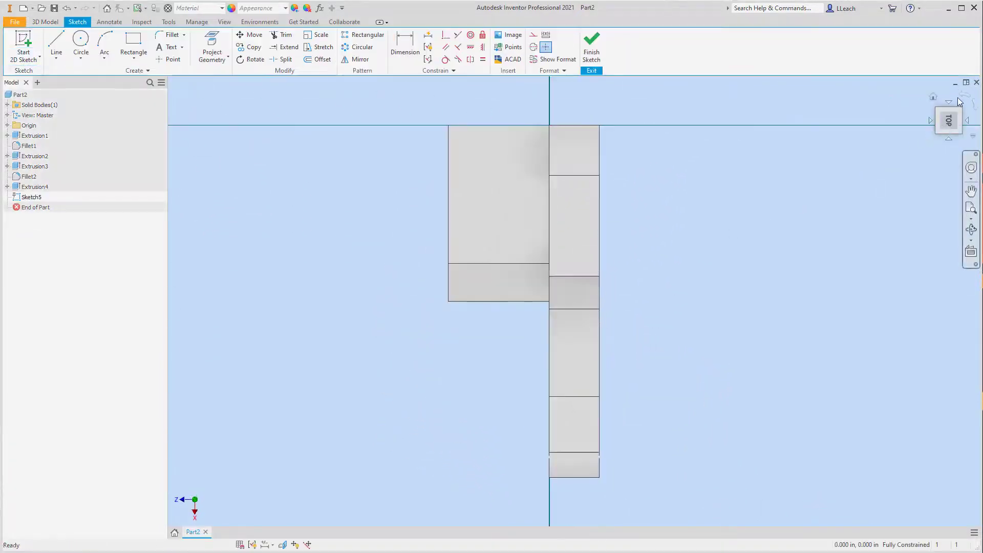
{"action": "left_click", "coordinate": [931, 121]}
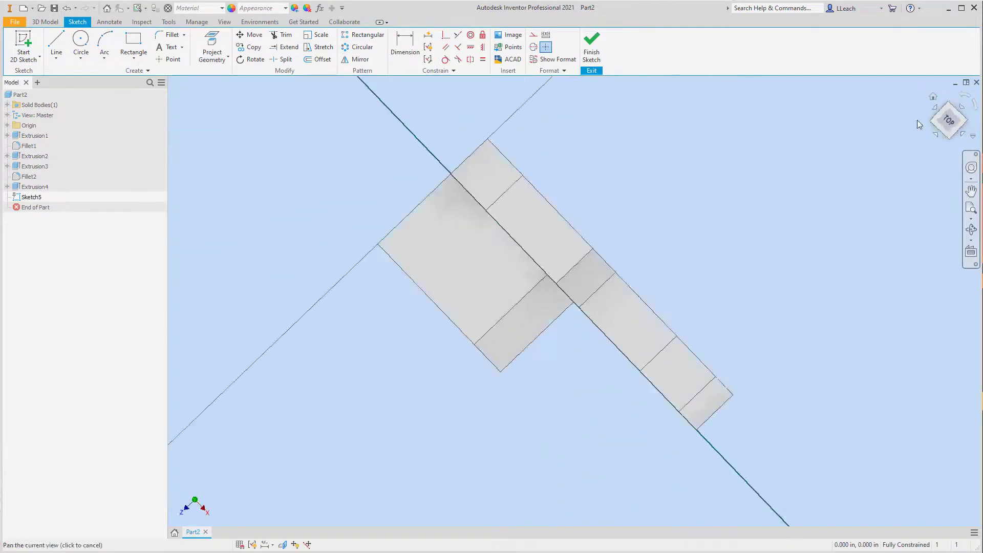
{"action": "left_click", "coordinate": [81, 57]}
{"action": "left_click", "coordinate": [95, 75]}
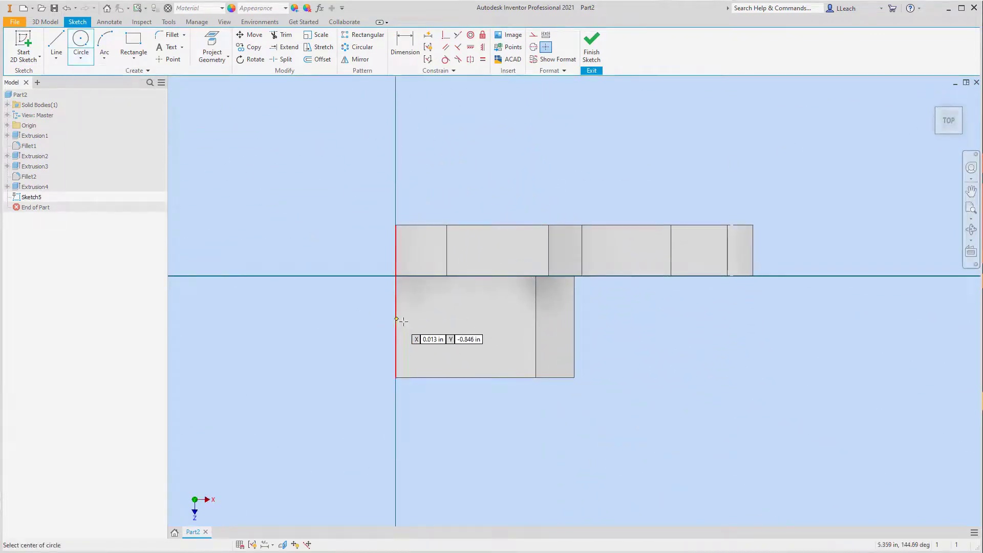
{"action": "left_click", "coordinate": [460, 321]}
{"action": "left_click", "coordinate": [484, 338]}
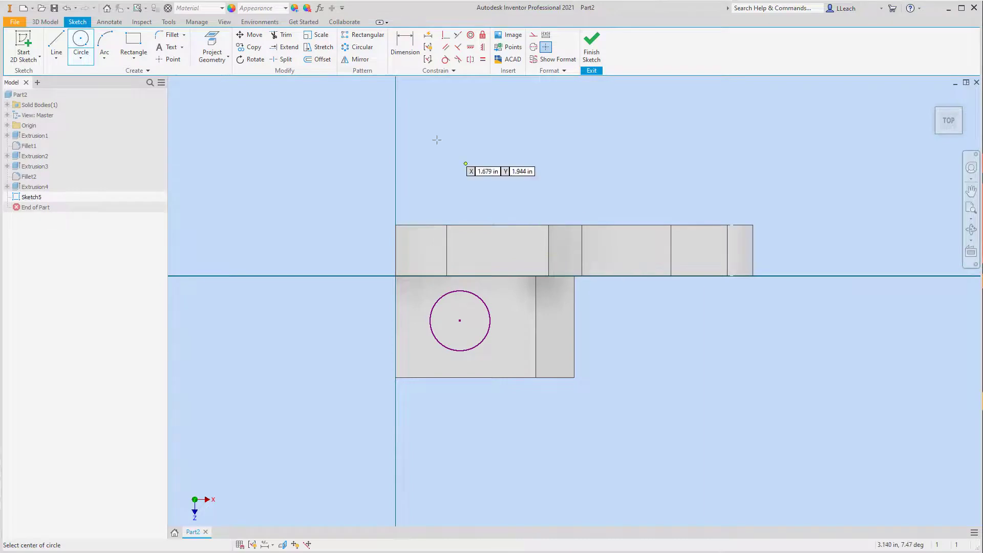
- Dimension the circle's center 1.25 in from the block's left edge
{"action": "left_click", "coordinate": [404, 46]}
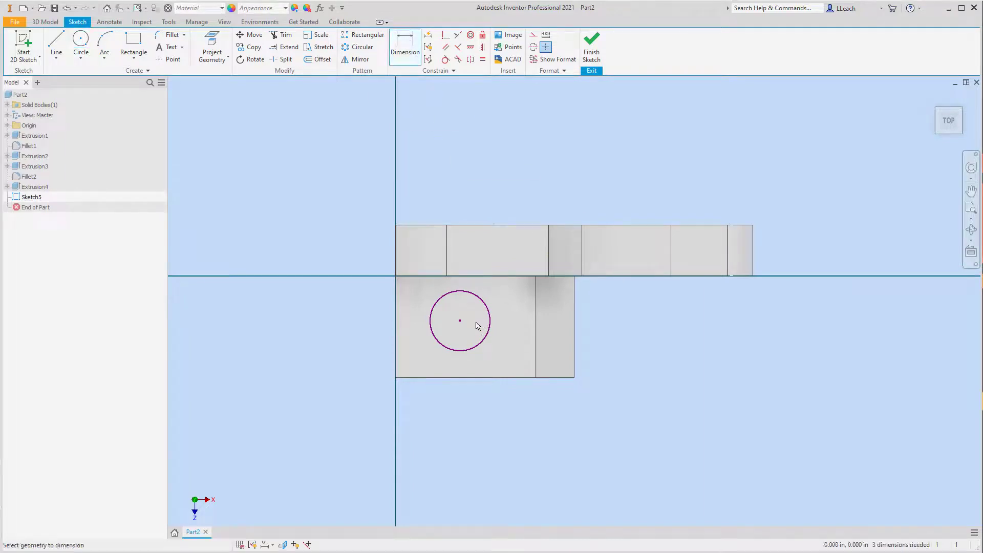
{"action": "left_click", "coordinate": [397, 324]}
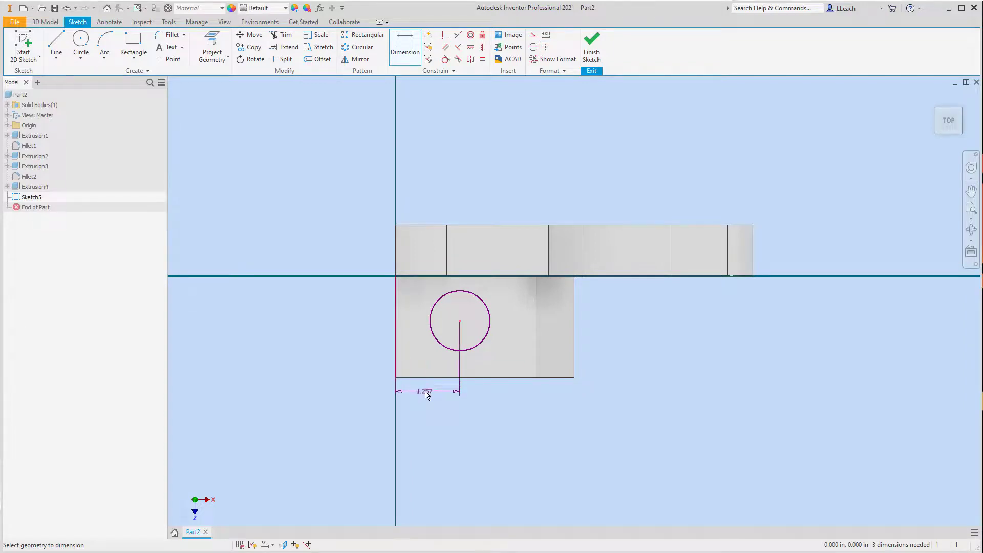
{"action": "left_click", "coordinate": [430, 396]}
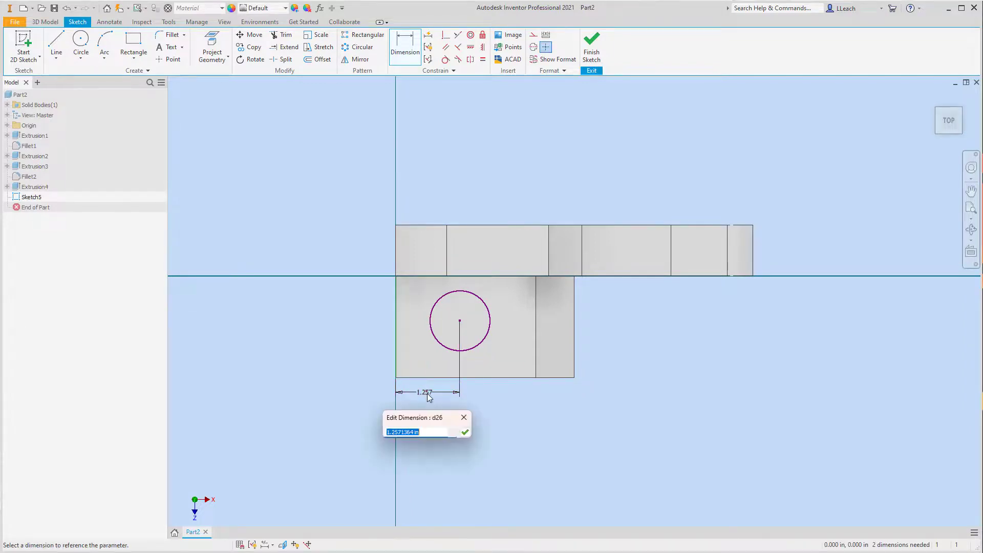
{"action": "type", "text": "1.25"}
{"action": "key", "text": "Return"}
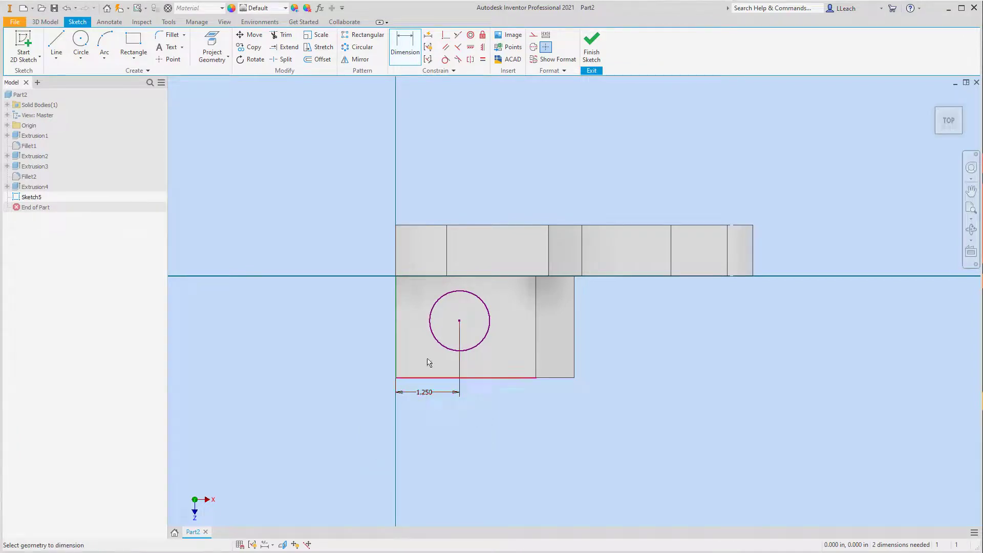
- Dimension the circle's center 1 in from the block's front edge
{"action": "left_click", "coordinate": [460, 322]}
{"action": "left_click", "coordinate": [501, 377]}
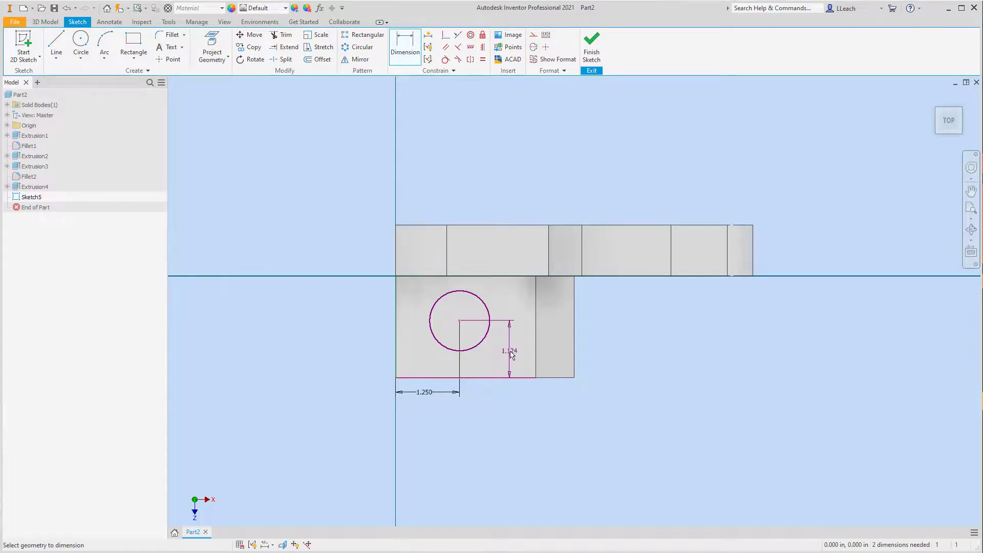
{"action": "left_click", "coordinate": [512, 353]}
{"action": "type", "text": "1"}
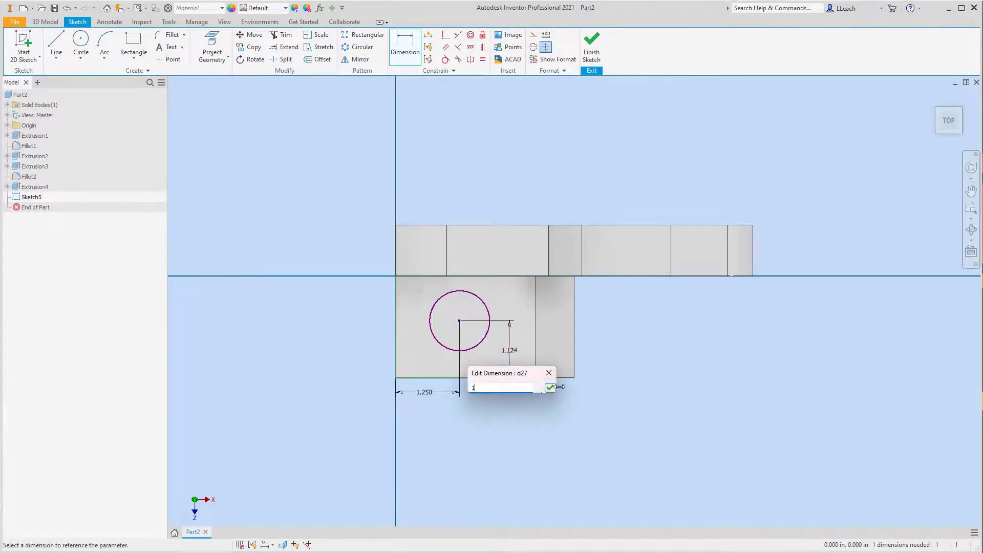
{"action": "left_click", "coordinate": [551, 387]}
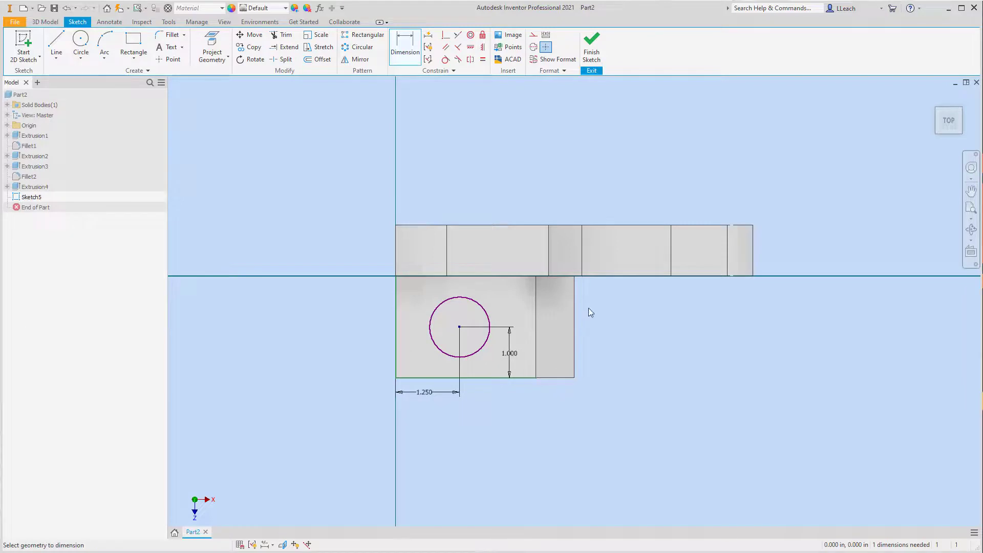
- Set the circle's diameter to 0.75 in and finish the sketch
{"action": "left_click", "coordinate": [481, 306]}
{"action": "left_click", "coordinate": [511, 301]}
{"action": "left_click", "coordinate": [527, 295]}
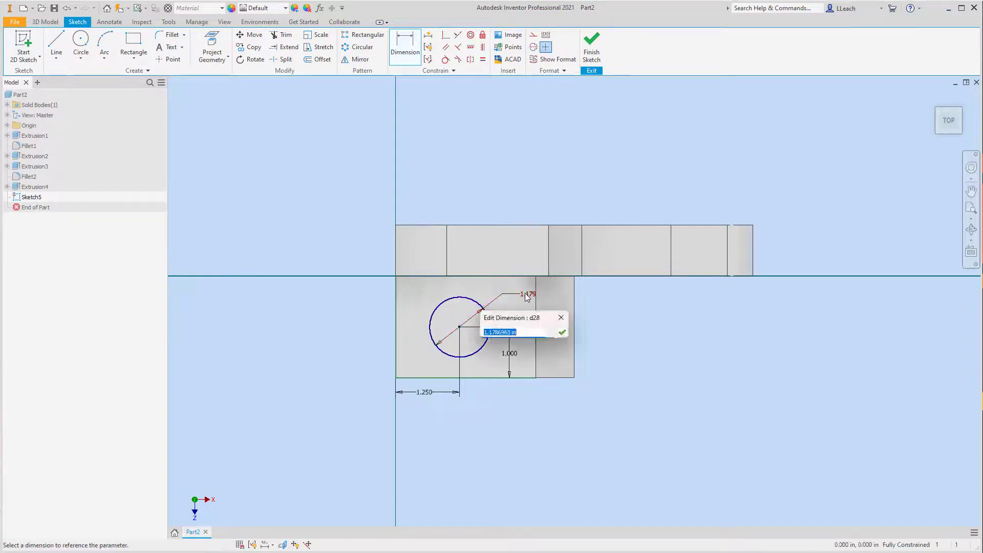
{"action": "type", "text": ".75"}
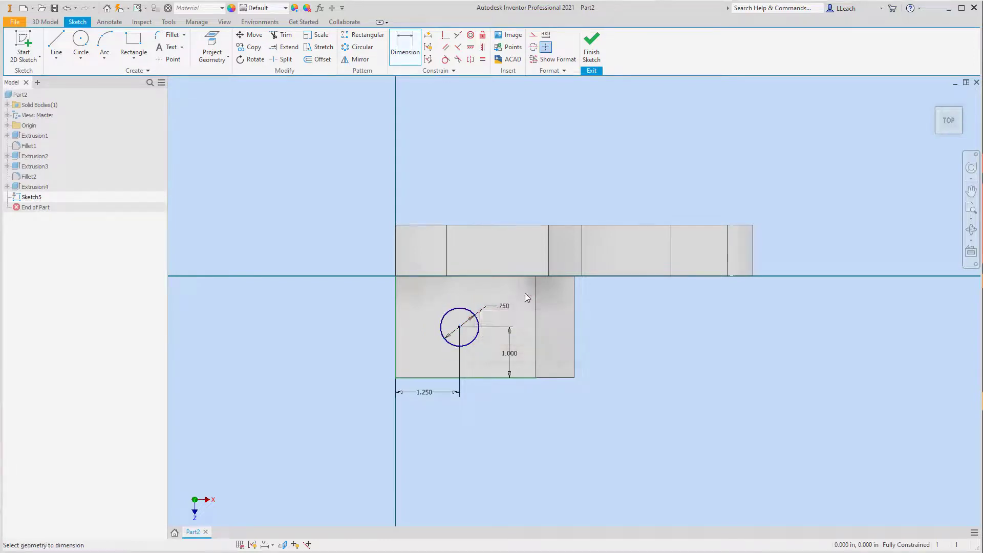
{"action": "key", "text": "Return"}
{"action": "left_click", "coordinate": [591, 46]}
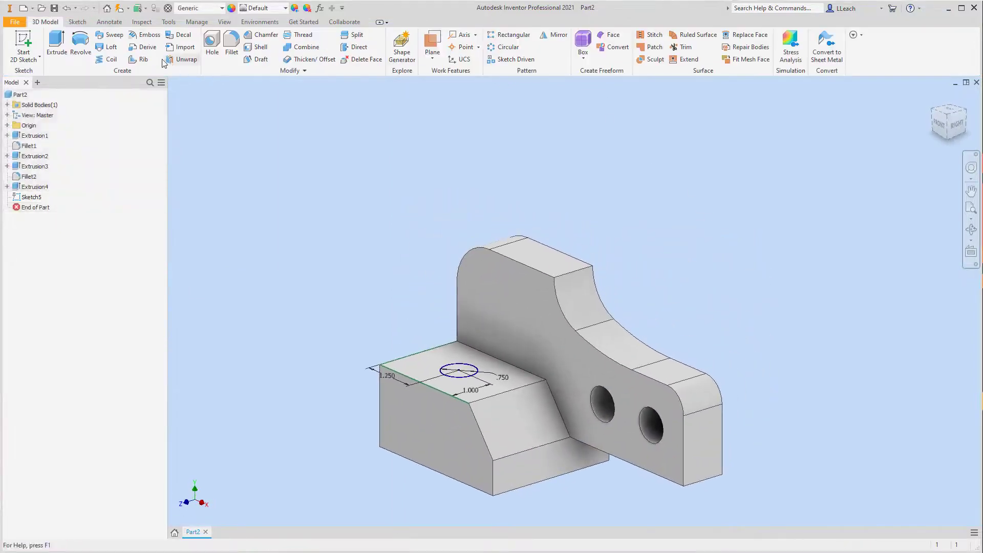
- Extrude the circle as a cut through all of the front block
{"action": "left_click", "coordinate": [57, 44]}
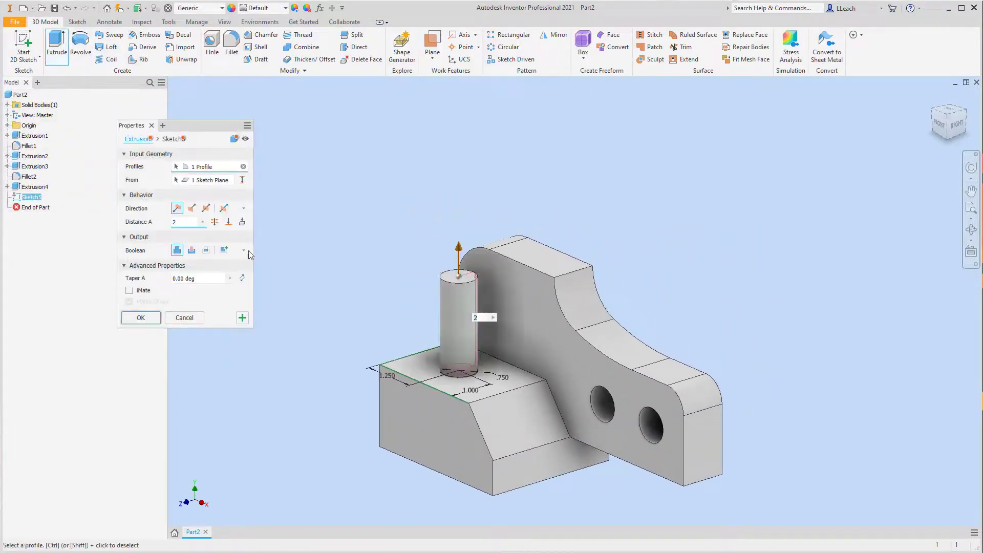
{"action": "left_click", "coordinate": [192, 250]}
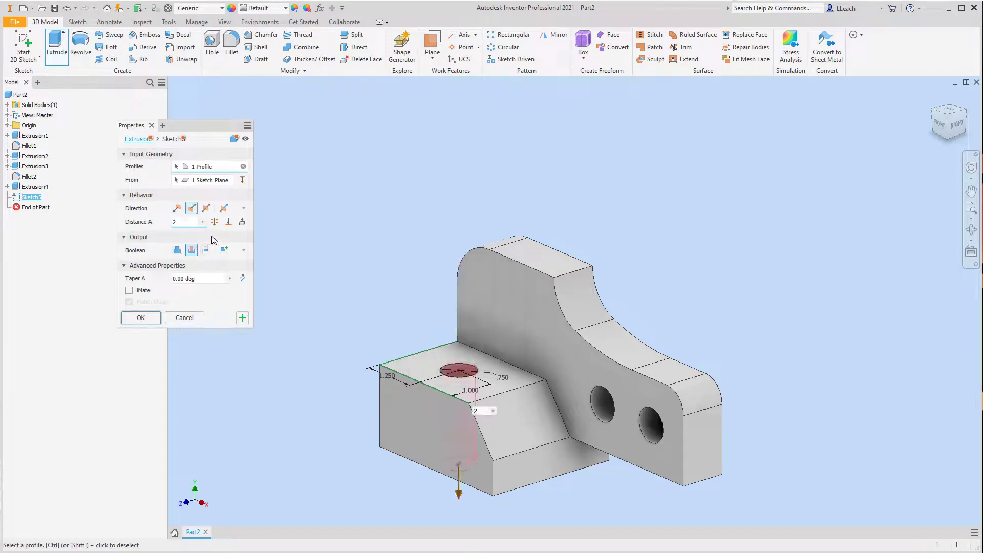
{"action": "left_click", "coordinate": [215, 223]}
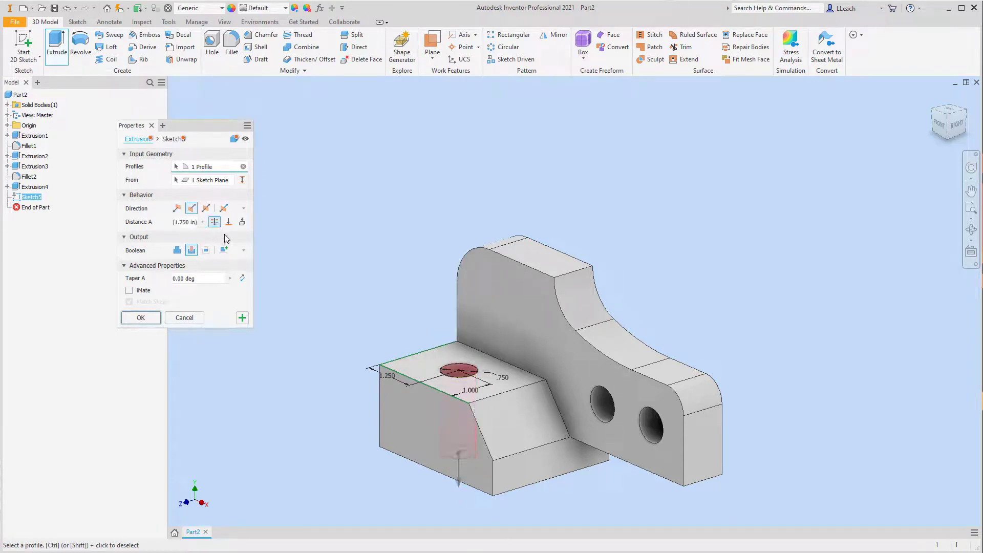
{"action": "left_click", "coordinate": [156, 318]}
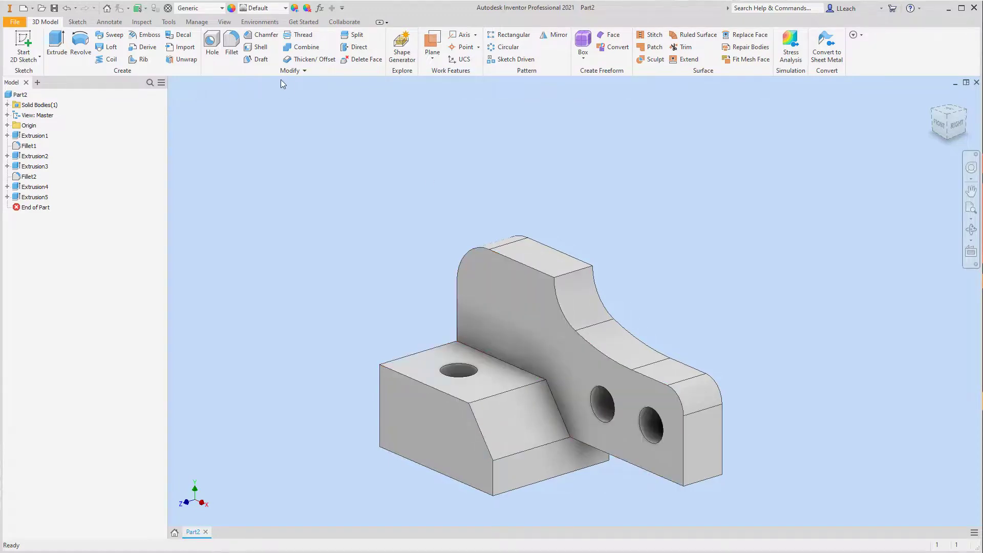
- Start a new 2D sketch on the front block's top face, with the plate running horizontally in the top view
{"action": "left_click", "coordinate": [39, 56]}
{"action": "left_click", "coordinate": [25, 69]}
{"action": "left_click", "coordinate": [417, 364]}
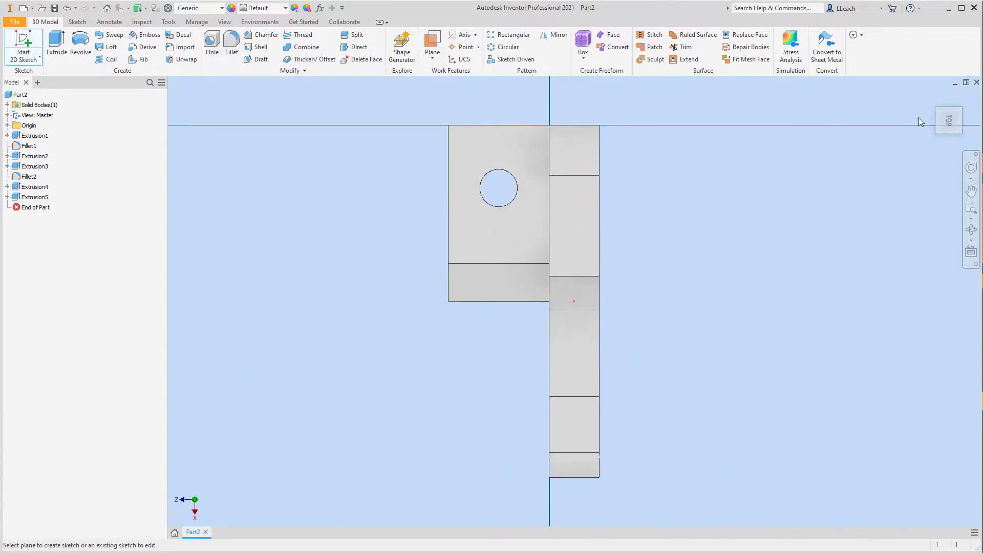
{"action": "left_click", "coordinate": [961, 95]}
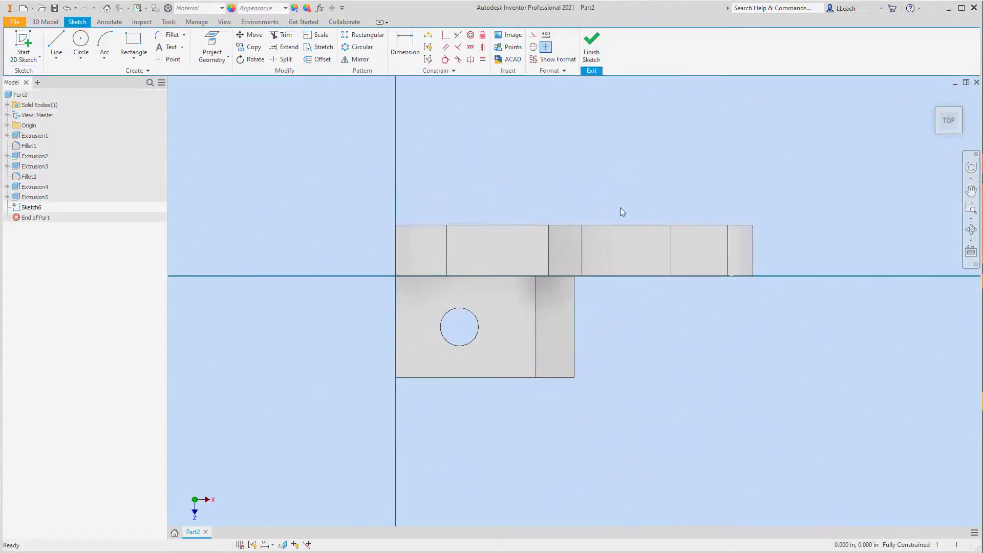
- Draw a closed right triangle at the block's front right corner, about 2.11 in along the front edge and 0.77 in along the right edge
{"action": "left_click", "coordinate": [57, 57]}
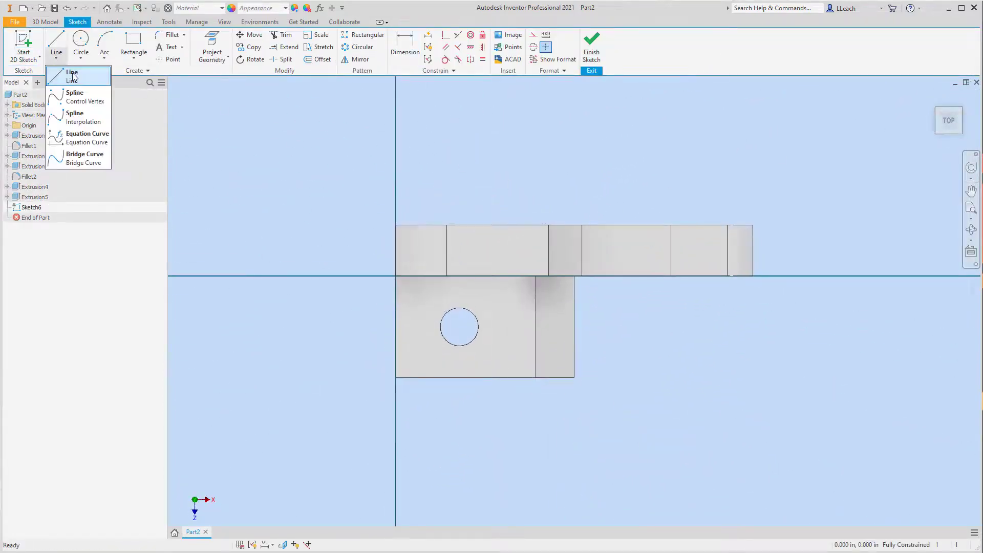
{"action": "left_click", "coordinate": [69, 75]}
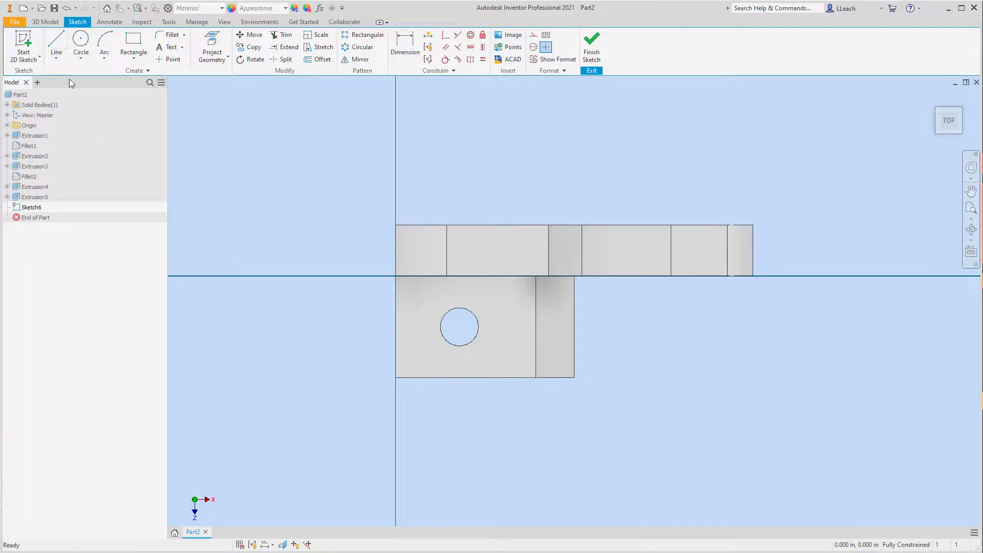
{"action": "left_click", "coordinate": [468, 378]}
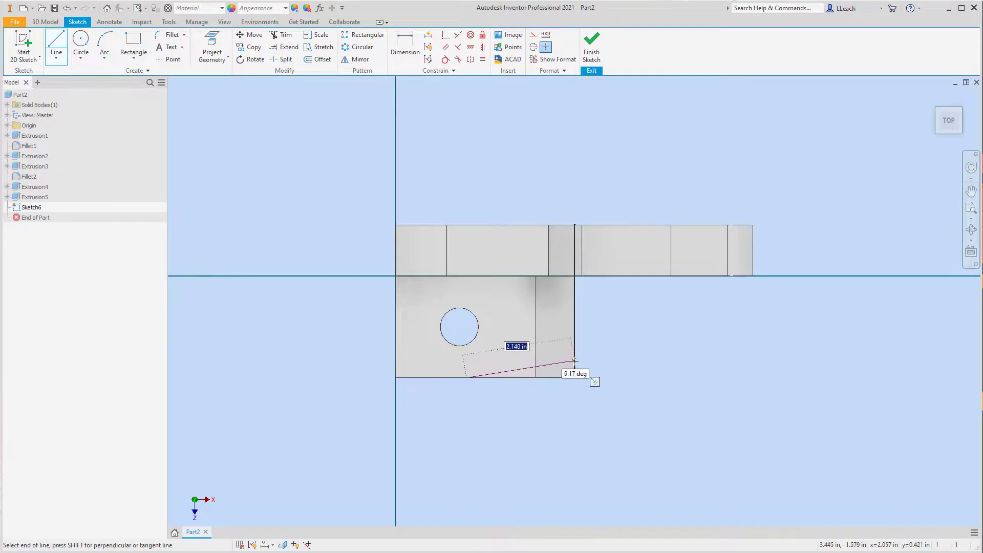
{"action": "left_click", "coordinate": [575, 378]}
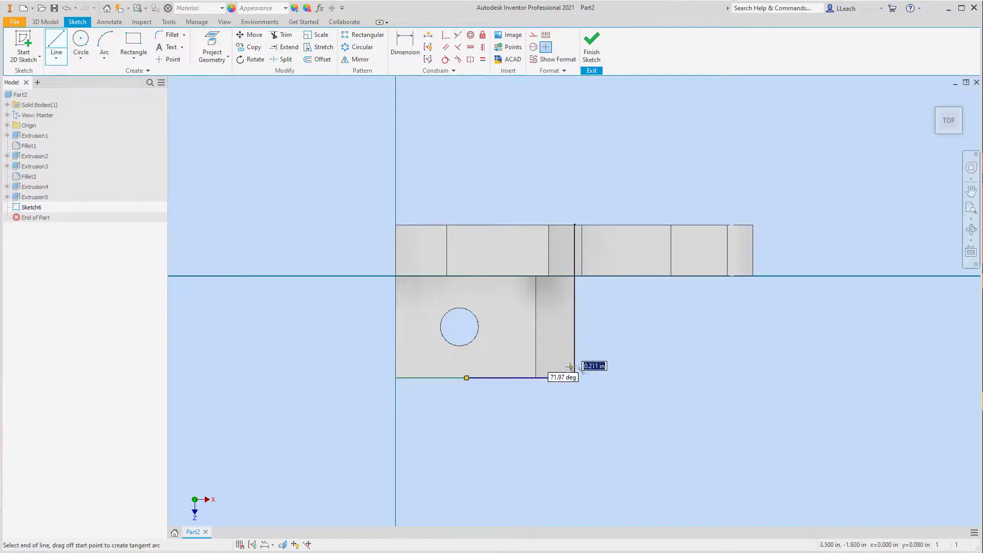
{"action": "left_click", "coordinate": [575, 338]}
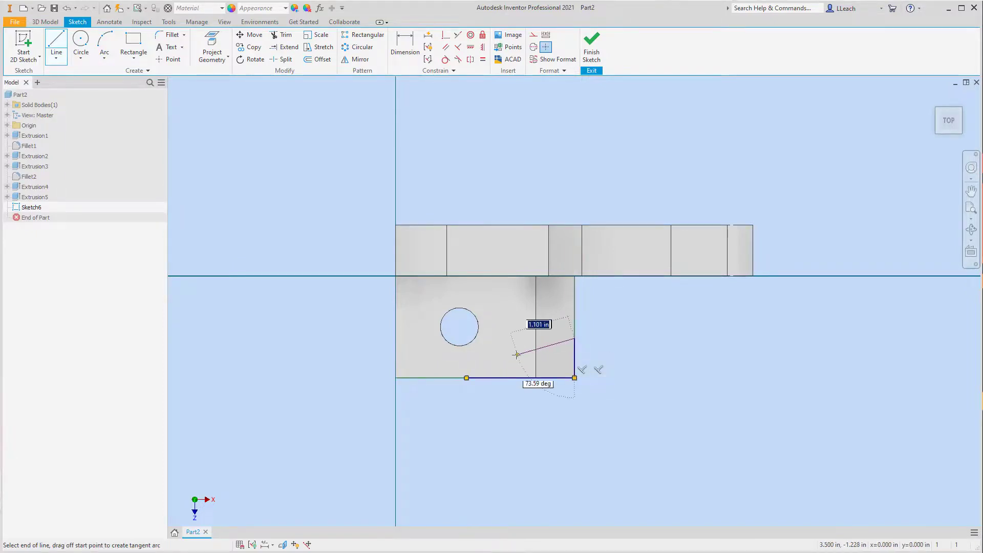
{"action": "left_click", "coordinate": [466, 378]}
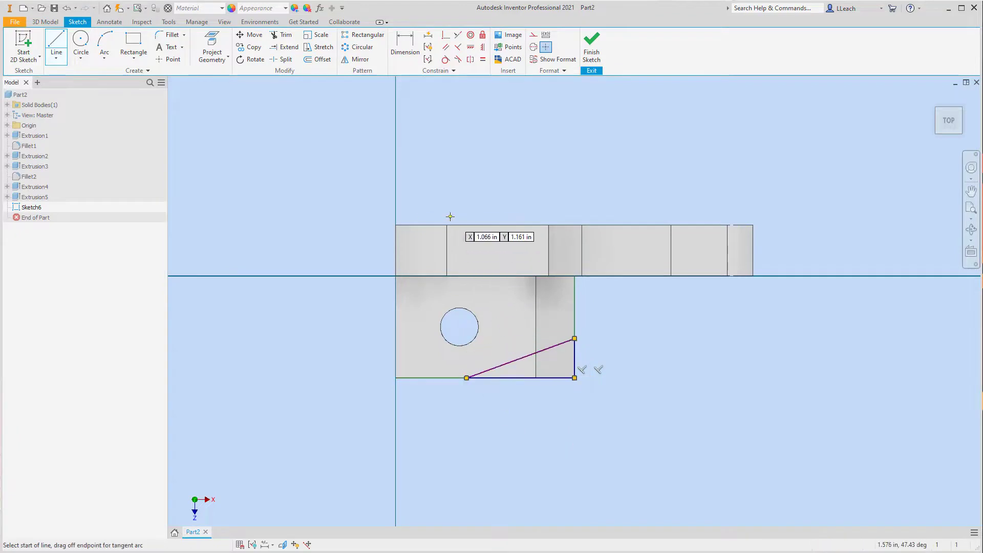
{"action": "key", "text": "Escape"}
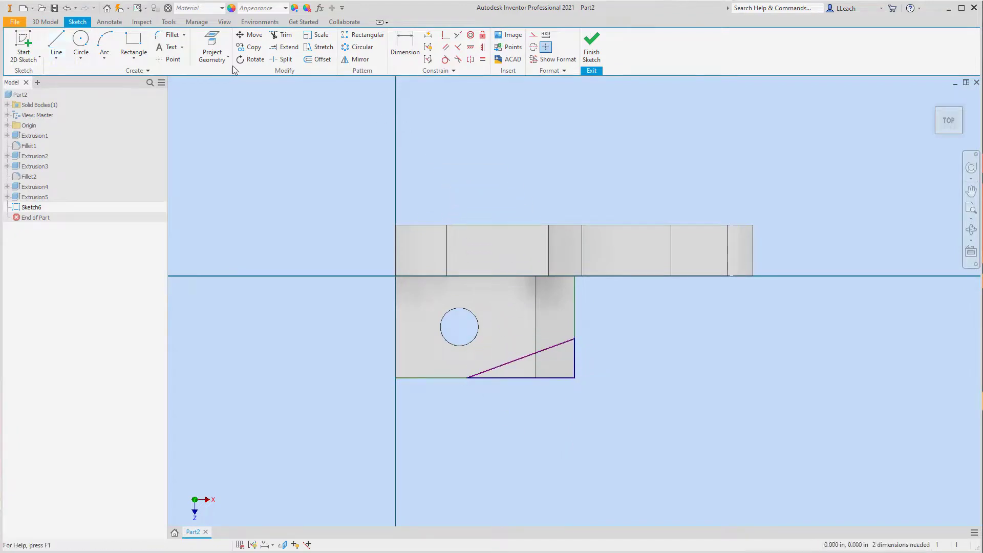
- Dimension the triangle's left vertex 2.25 in from the block's left edge
{"action": "left_click", "coordinate": [411, 56]}
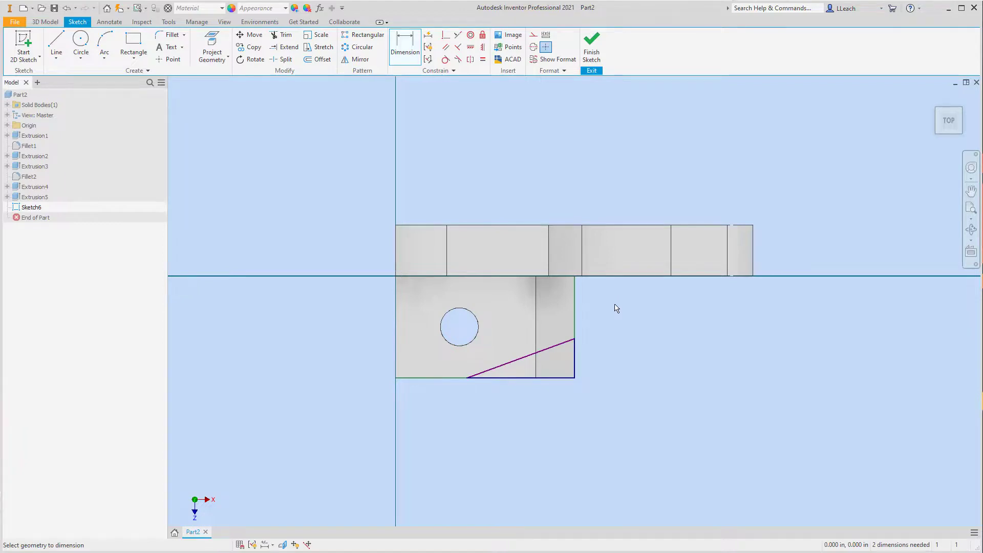
{"action": "left_click", "coordinate": [466, 378]}
{"action": "left_click", "coordinate": [397, 364]}
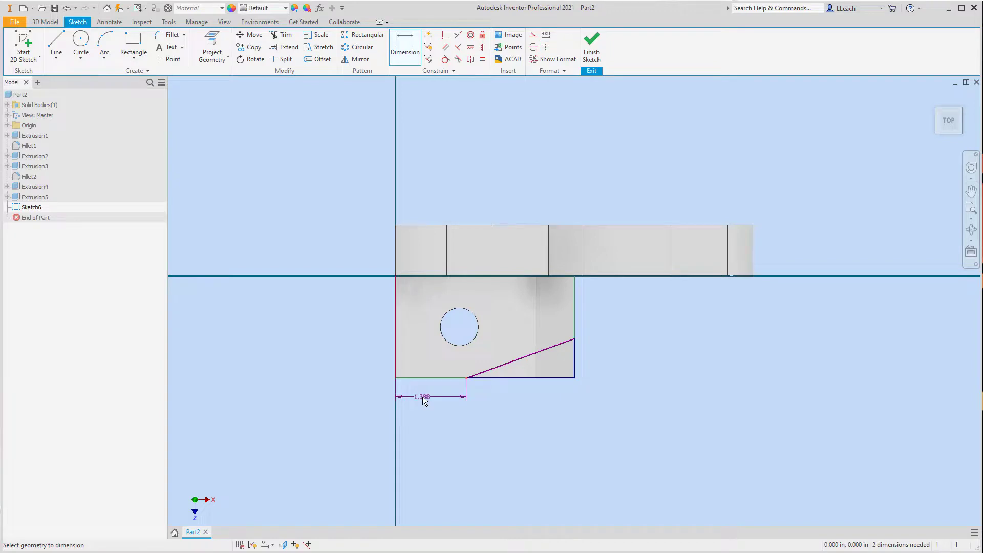
{"action": "left_click", "coordinate": [429, 401]}
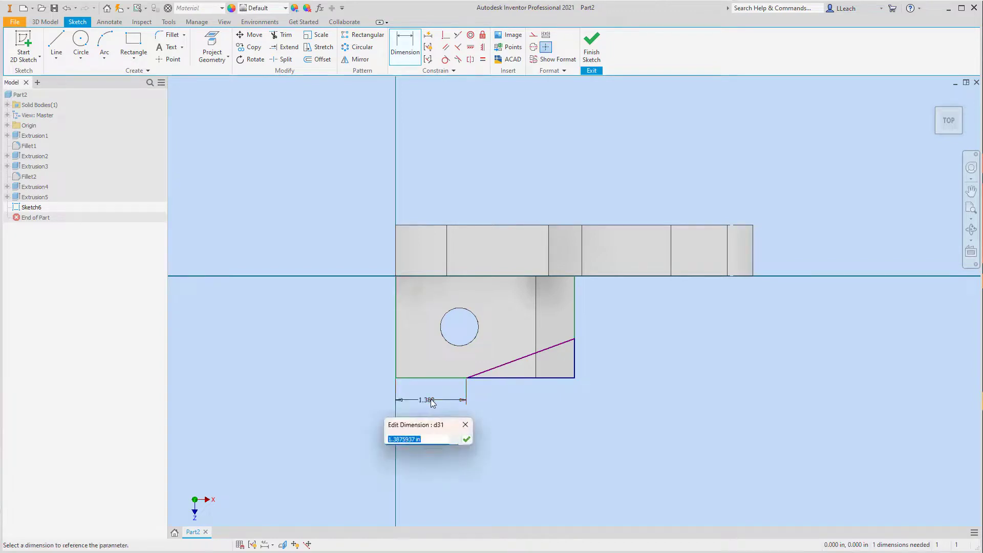
{"action": "type", "text": "2.25"}
{"action": "key", "text": "Return"}
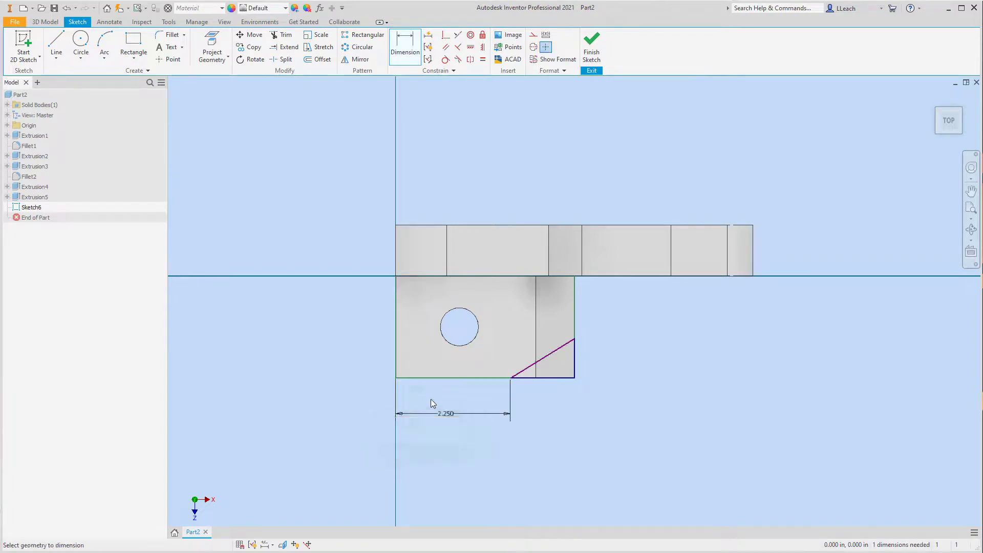
- Dimension the angle between the triangle's diagonal and the front edge as 30 degrees and finish the sketch
{"action": "left_click", "coordinate": [552, 359]}
{"action": "left_click", "coordinate": [557, 378]}
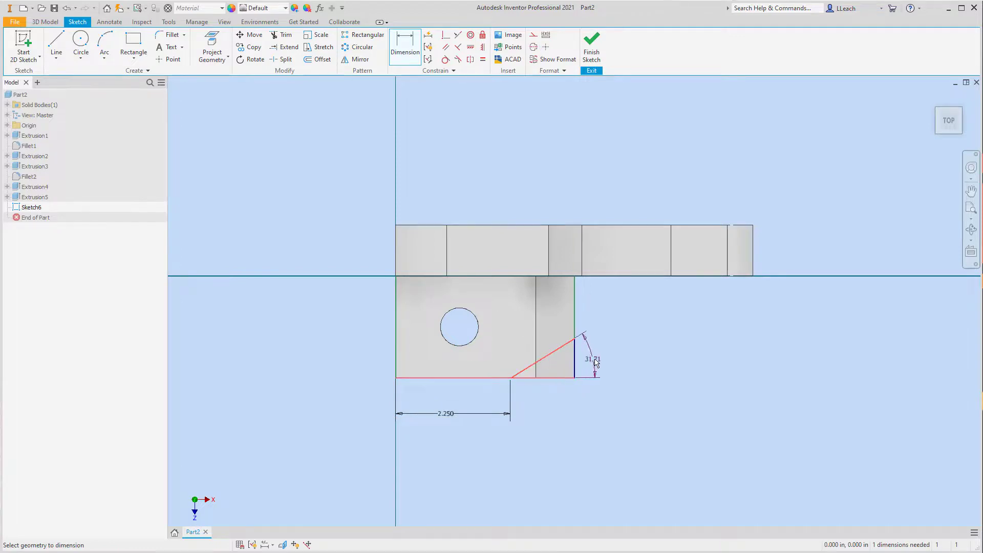
{"action": "left_click", "coordinate": [599, 360]}
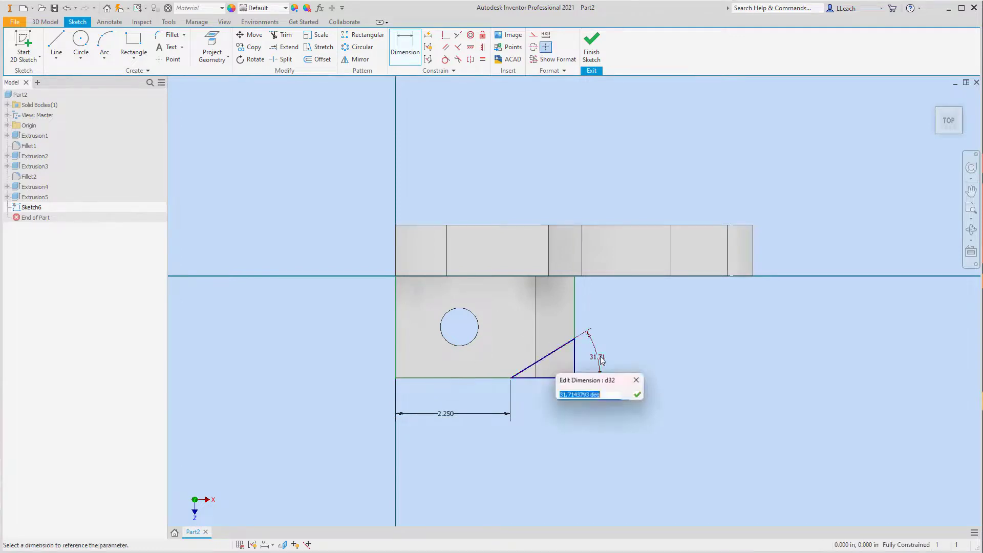
{"action": "type", "text": "30"}
{"action": "key", "text": "Return"}
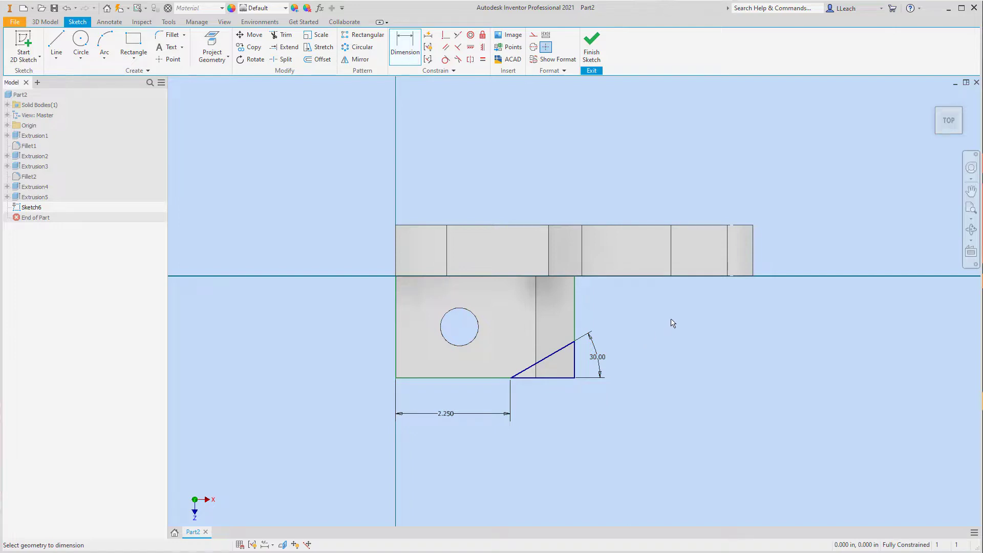
{"action": "left_click", "coordinate": [592, 46]}
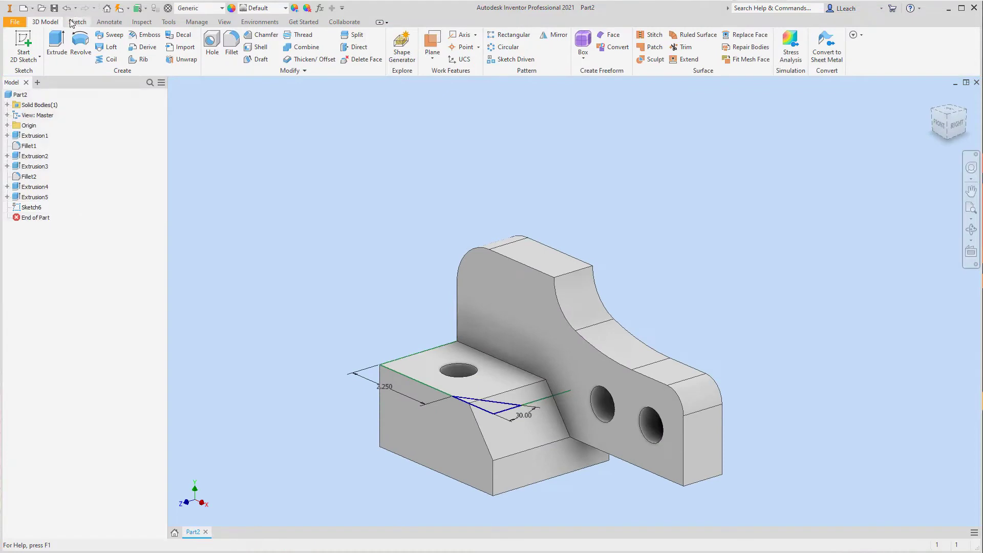
- Extrude the triangle as a cut through all to remove the block's front corner
{"action": "left_click", "coordinate": [56, 45]}
{"action": "left_click", "coordinate": [191, 250]}
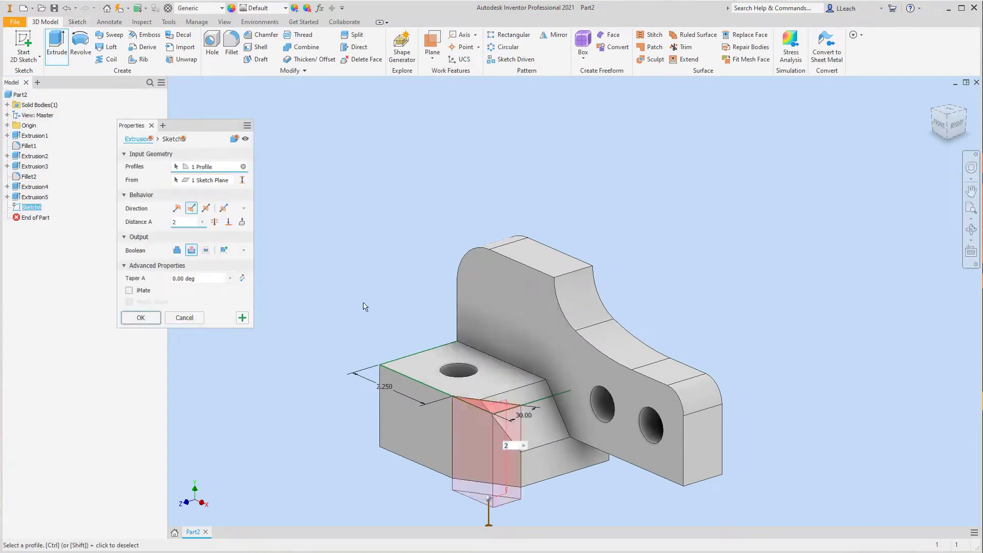
{"action": "left_click", "coordinate": [214, 222]}
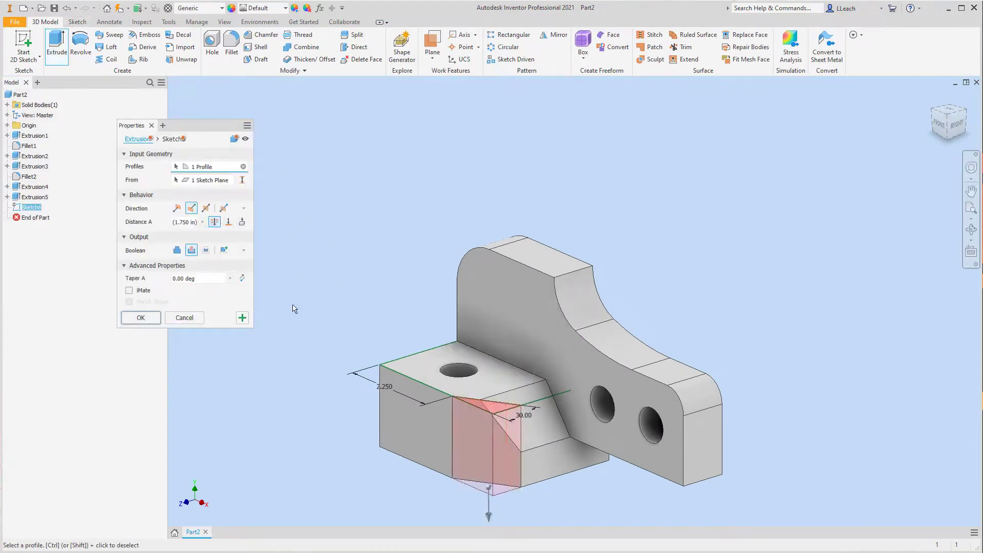
{"action": "left_click", "coordinate": [141, 318]}
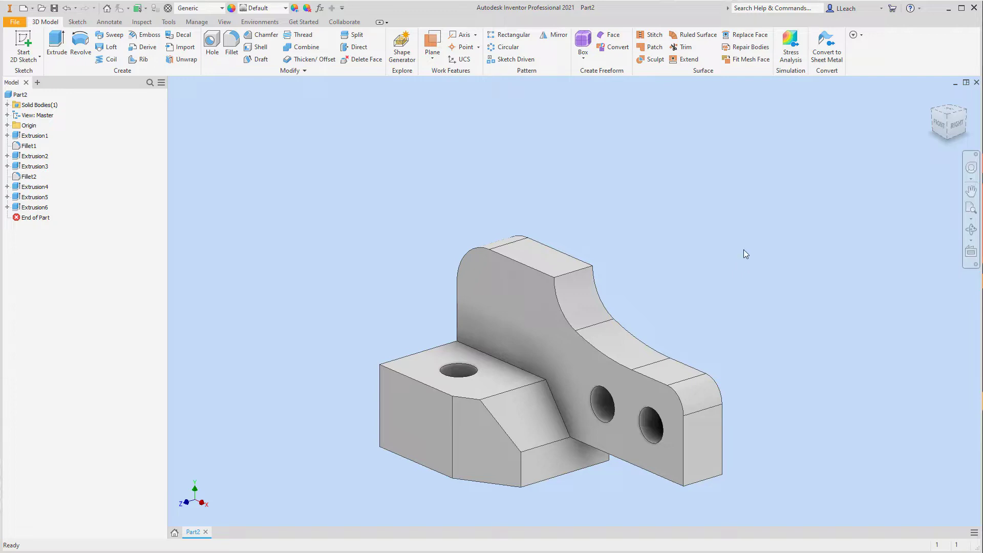
- Choose a visual style for the model view and turn on shadows and reflections
{"action": "left_click", "coordinate": [224, 22]}
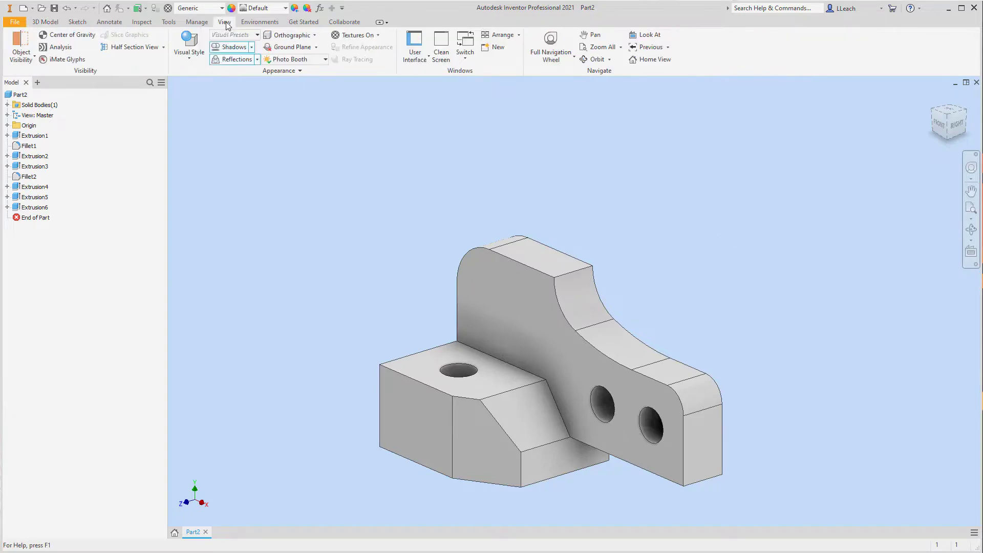
{"action": "left_click", "coordinate": [193, 60]}
{"action": "left_click", "coordinate": [202, 114]}
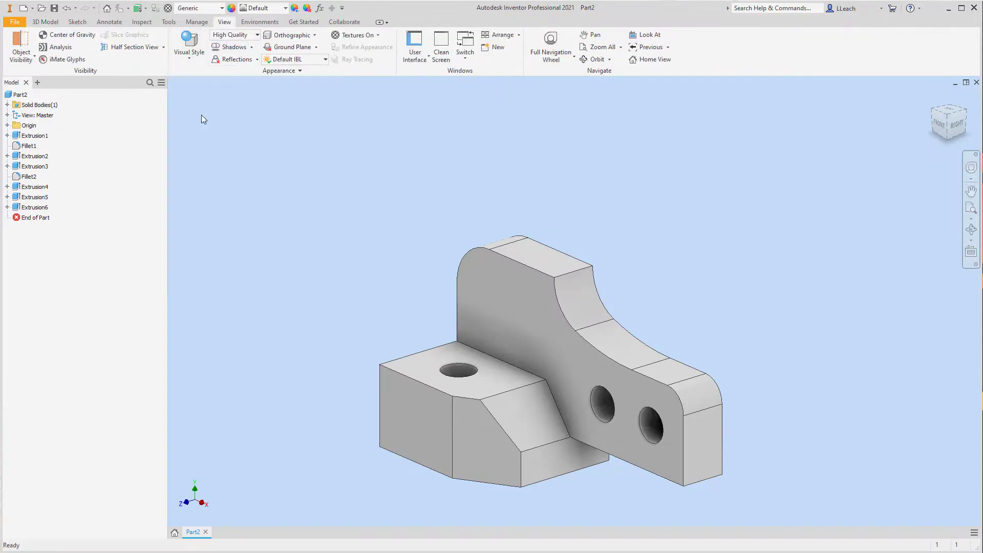
{"action": "left_click", "coordinate": [234, 48]}
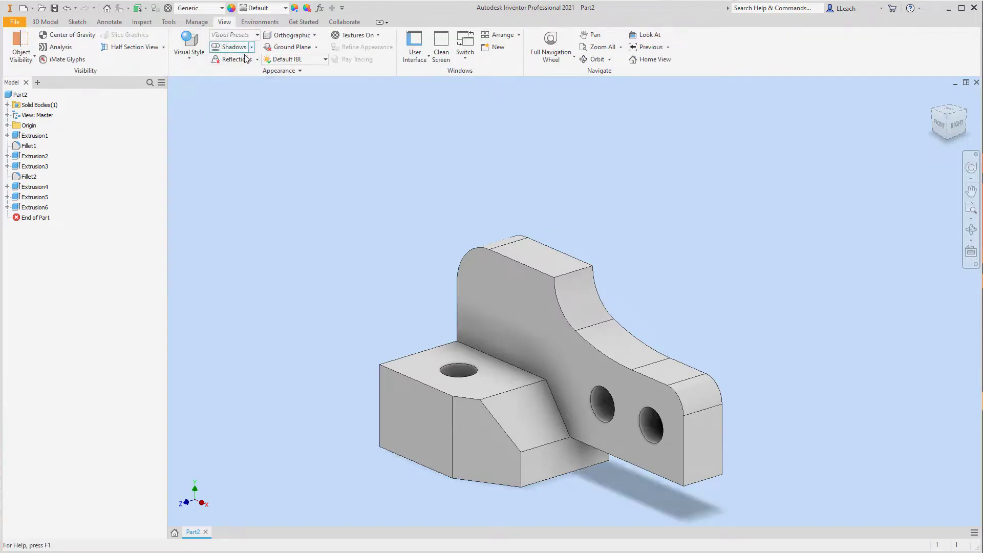
{"action": "left_click", "coordinate": [241, 61]}
- Set the lighting style to Photo Booth and the part's appearance to Smooth - Ivory
{"action": "left_click", "coordinate": [310, 59]}
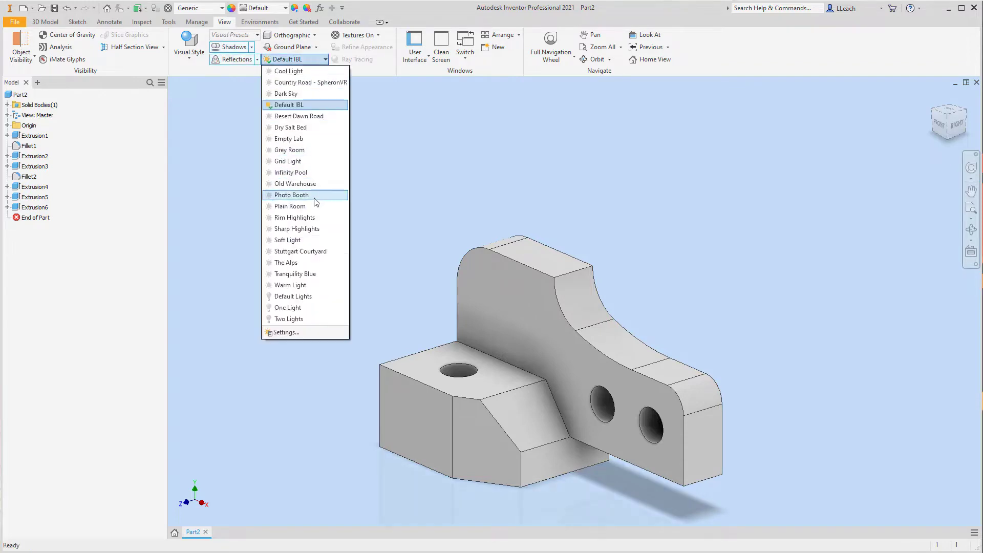
{"action": "left_click", "coordinate": [302, 197]}
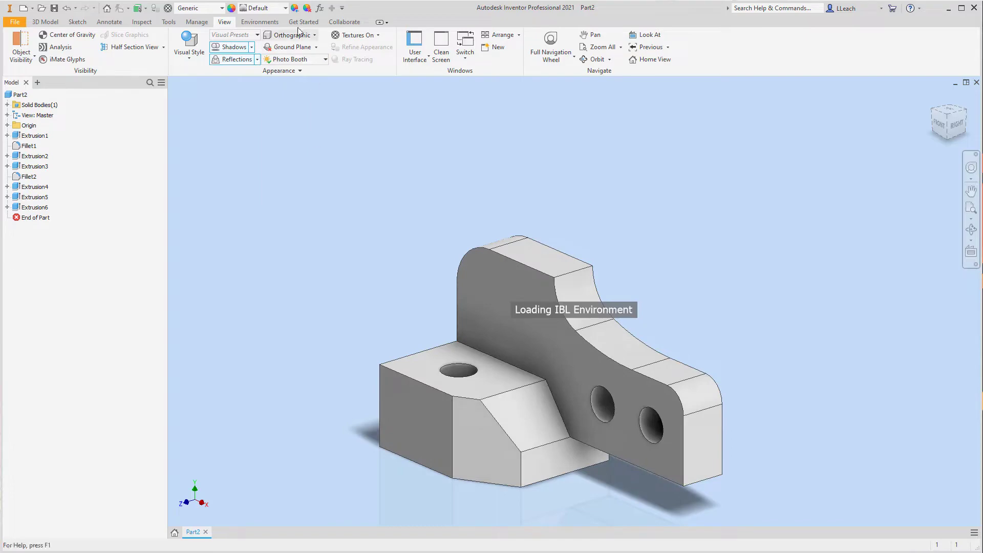
{"action": "left_click", "coordinate": [284, 7]}
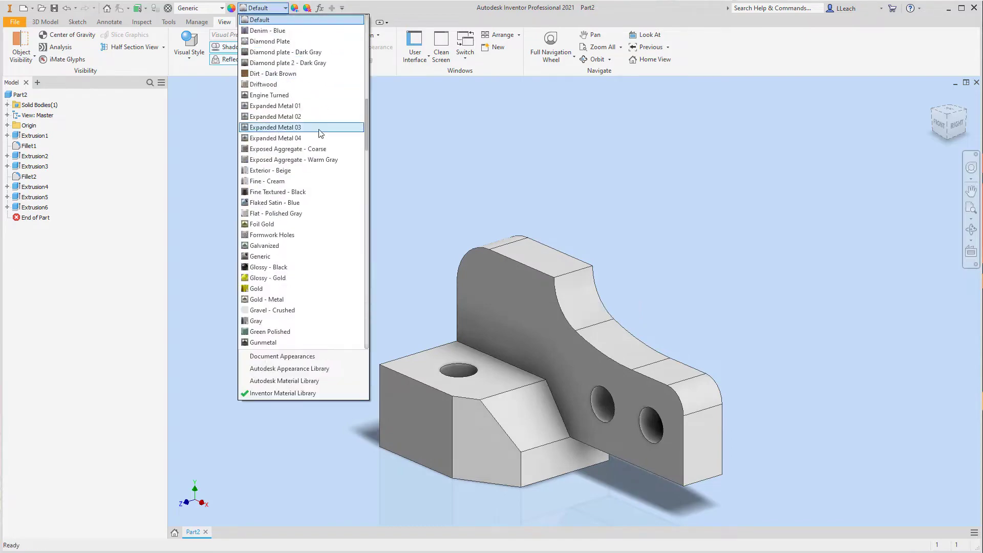
{"action": "scroll", "coordinate": [321, 198], "scroll_direction": "down", "scroll_amount": 12}
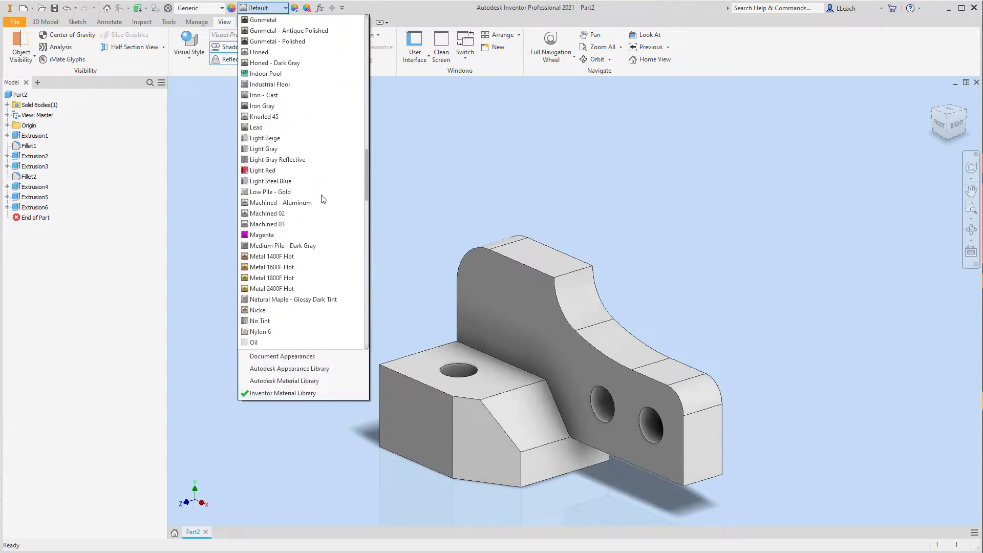
{"action": "scroll", "coordinate": [322, 198], "scroll_direction": "down", "scroll_amount": 16}
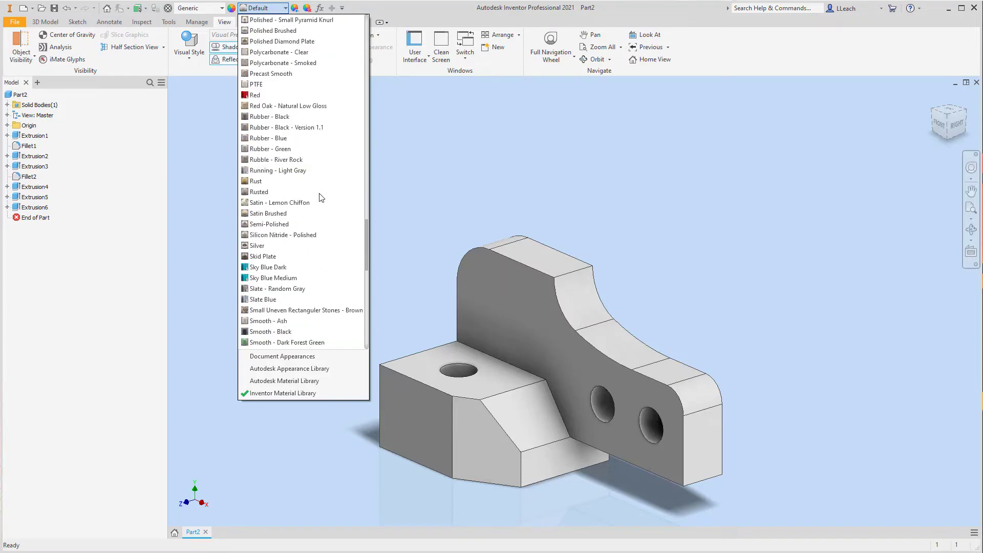
{"action": "scroll", "coordinate": [322, 198], "scroll_direction": "down", "scroll_amount": 4}
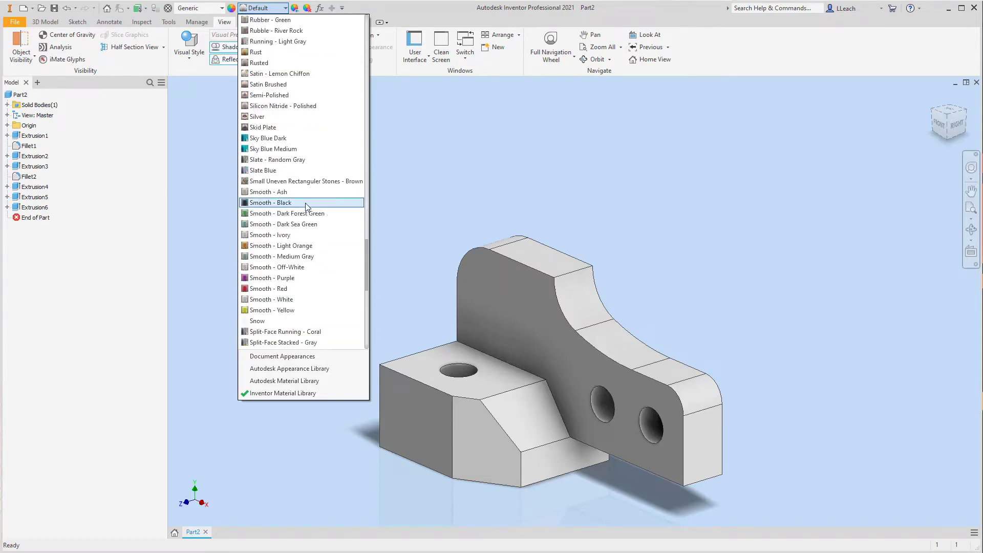
{"action": "left_click", "coordinate": [278, 235]}
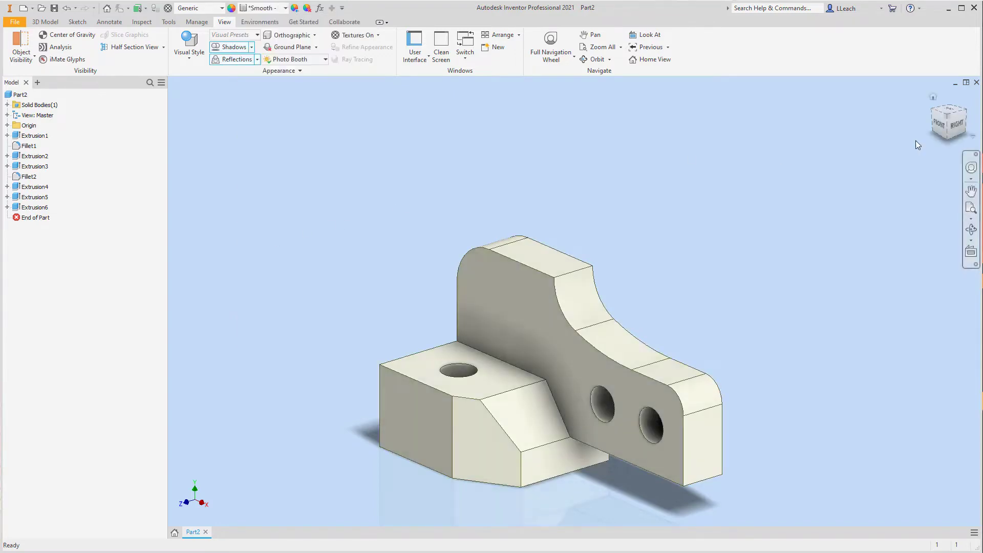
- Save the part as an Inventor part file named SWITCH BASE in the Parametric-Modeling2 folder
{"action": "left_click", "coordinate": [933, 97]}
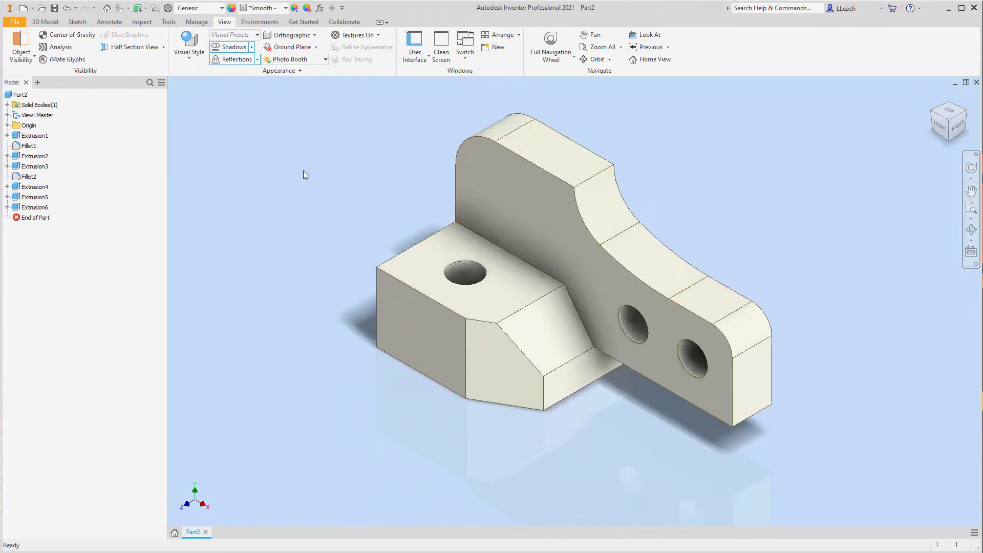
{"action": "left_click", "coordinate": [17, 23]}
{"action": "left_click", "coordinate": [40, 105]}
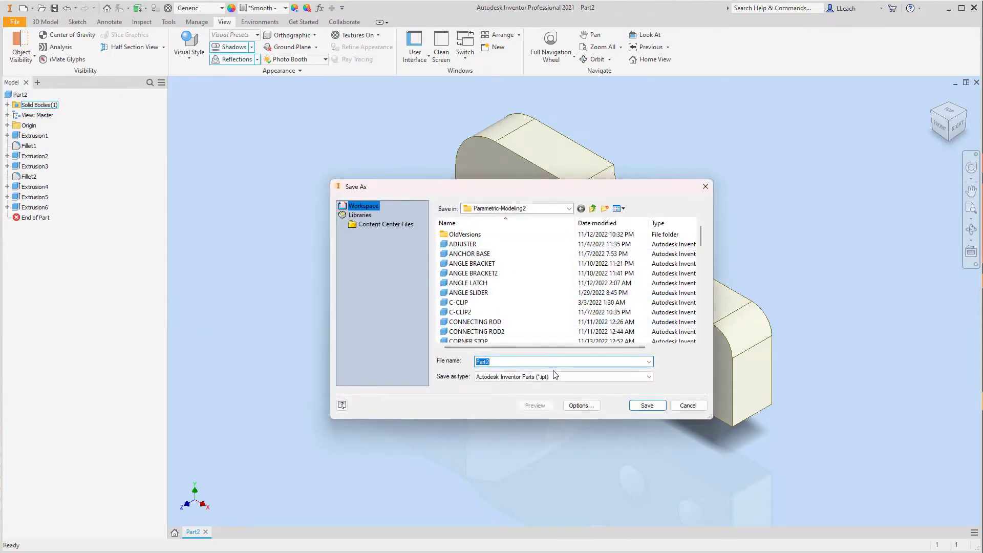
{"action": "type", "text": "SWI"}
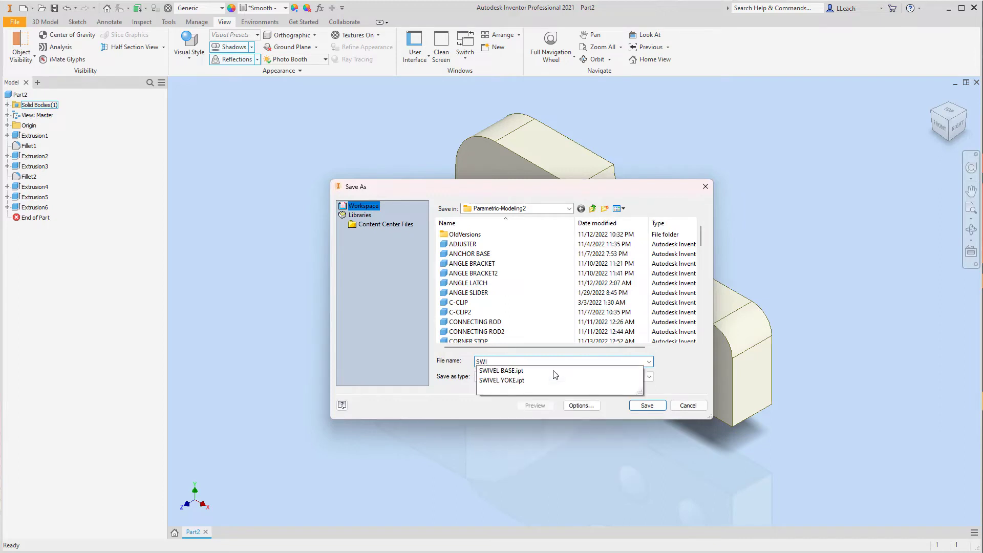
{"action": "type", "text": "TCH BASE"}
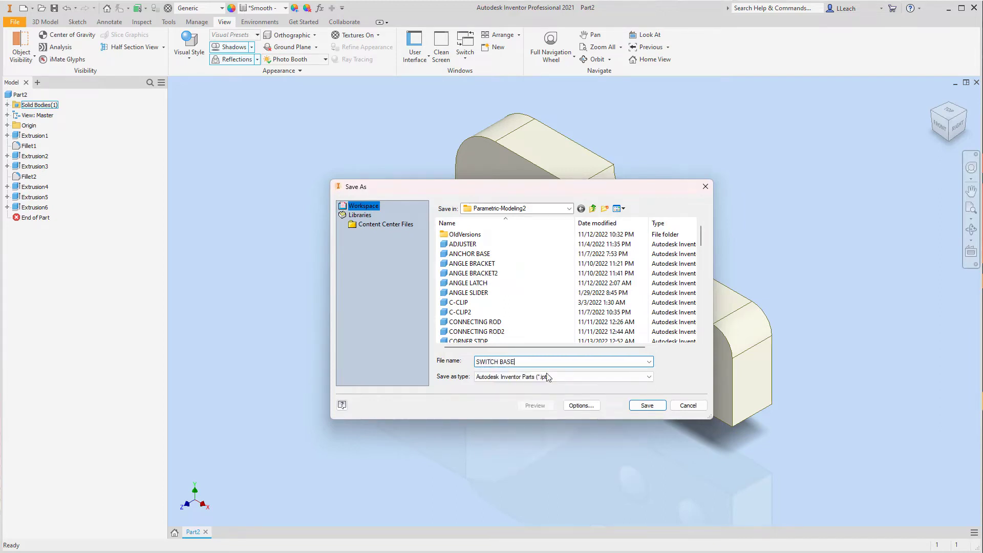
{"action": "left_click", "coordinate": [647, 405]}
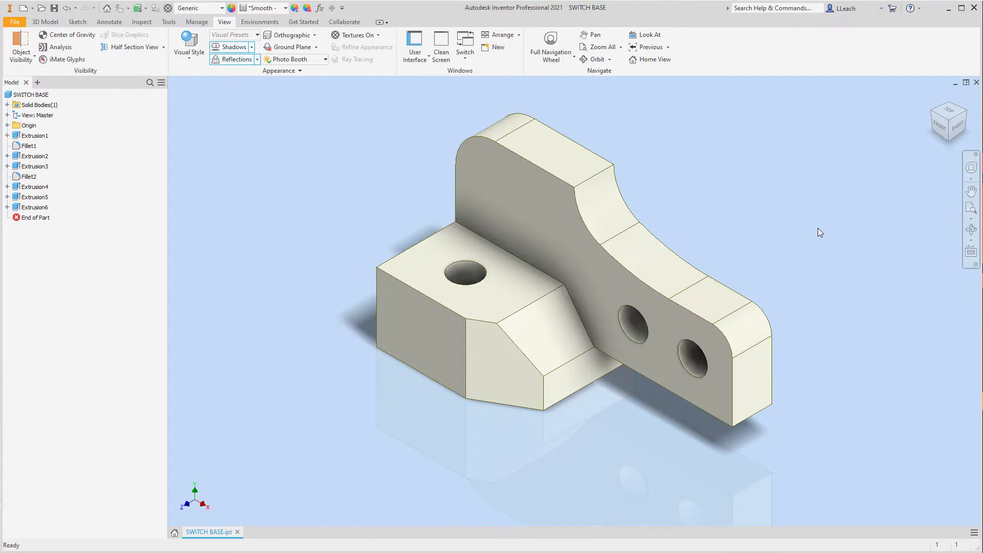
{"action": "mouse_move", "coordinate": [709, 193]}
{"action": "middle_mouse_down"}
{"action": "mouse_move", "coordinate": [707, 208]}
{"action": "mouse_move", "coordinate": [721, 206]}
{"action": "middle_mouse_up"}
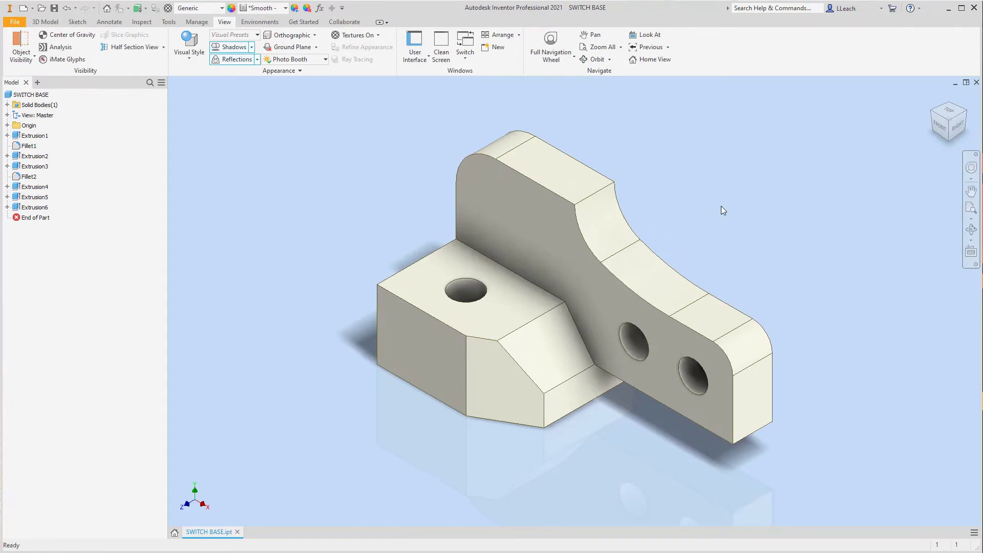